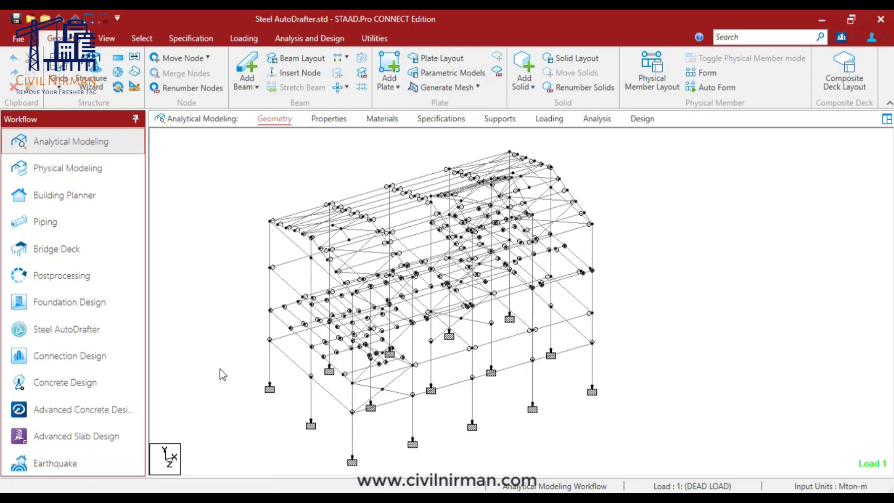
# - Run the structural analysis, stay in modeling mode when it finishes, and switch to the Steel AutoDrafter workflow
pyautogui.click(292, 45)
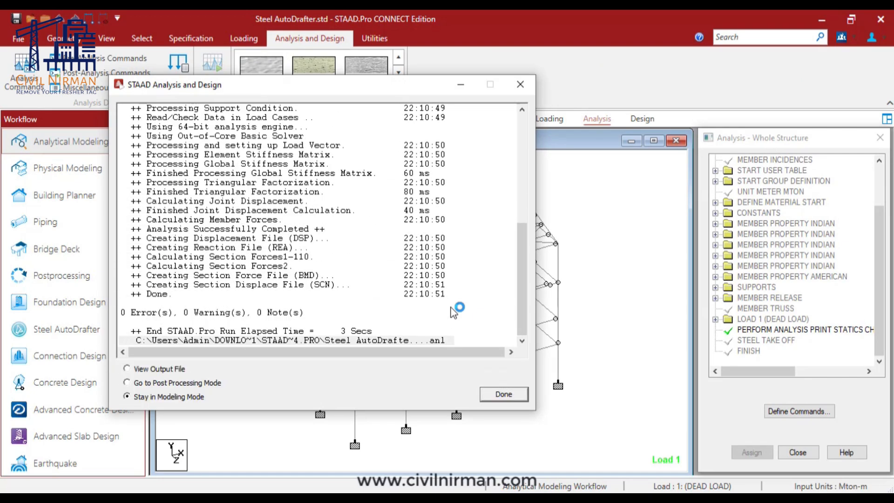
pyautogui.click(510, 391)
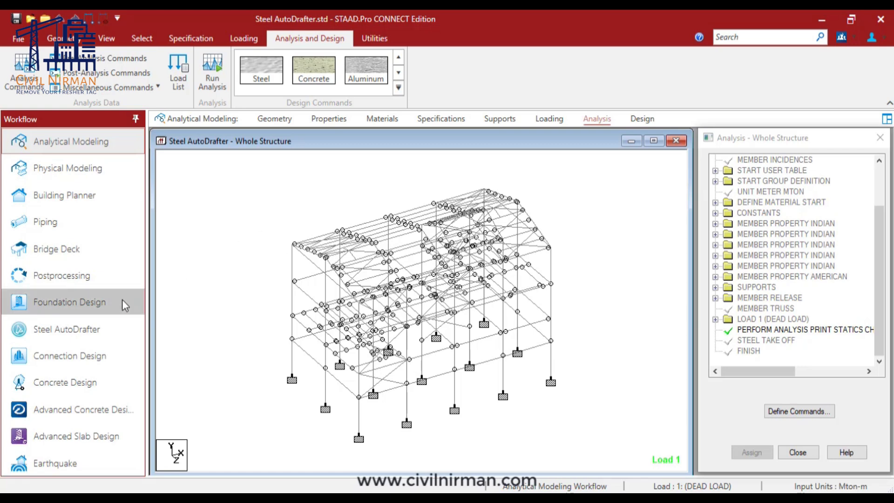
pyautogui.click(90, 335)
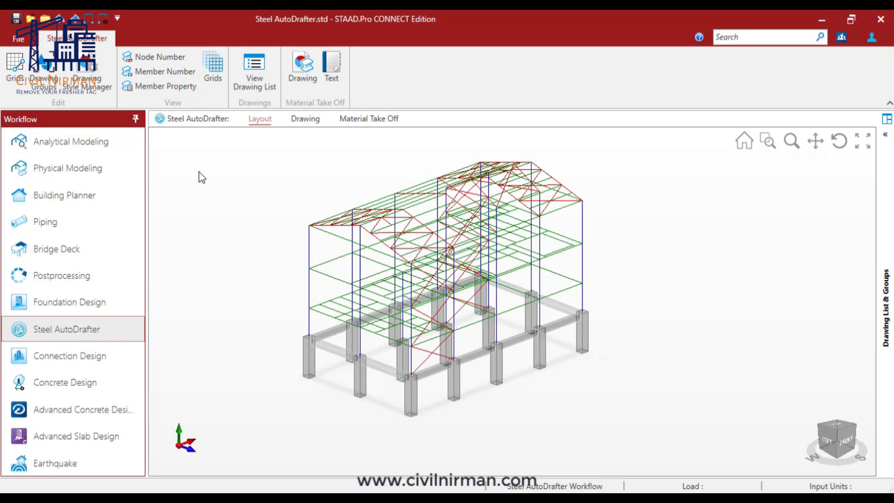
# - Return to the analytical model's properties and examine which members use each section, from Rect 0.60x0.30 through W16X36
pyautogui.click(65, 141)
pyautogui.click(330, 119)
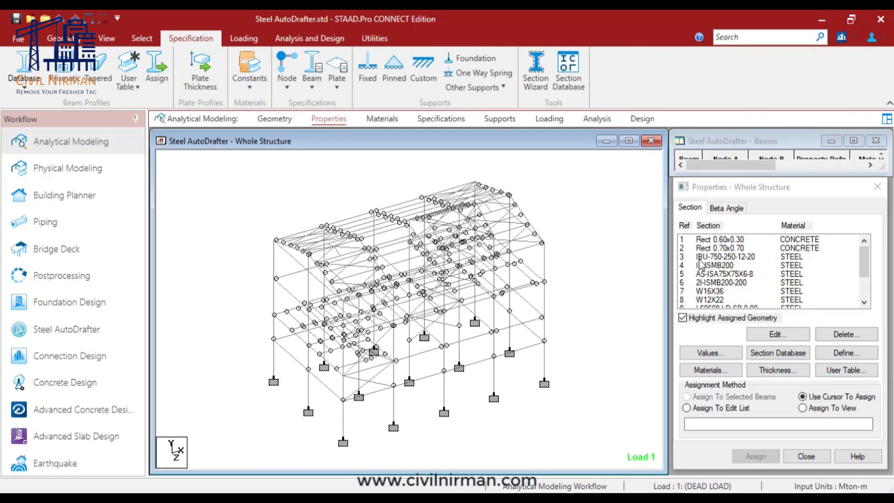
pyautogui.click(718, 240)
pyautogui.click(718, 248)
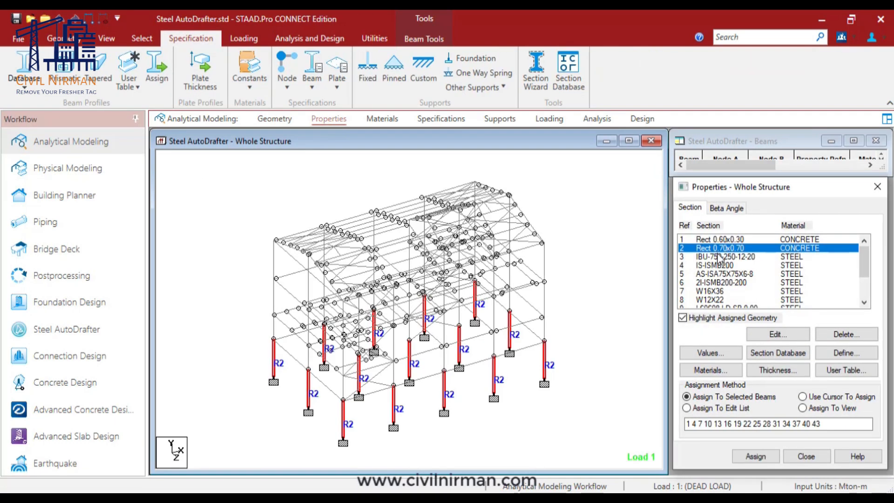
pyautogui.click(719, 257)
pyautogui.click(718, 266)
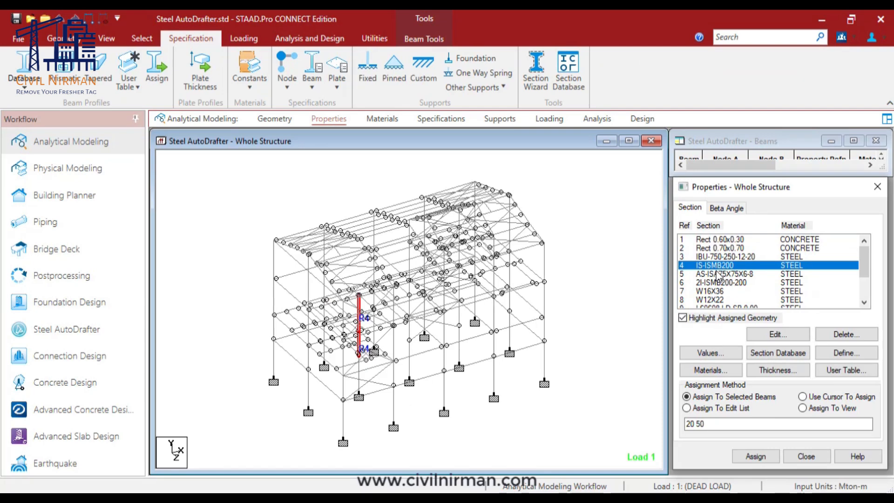
pyautogui.click(719, 274)
pyautogui.click(720, 282)
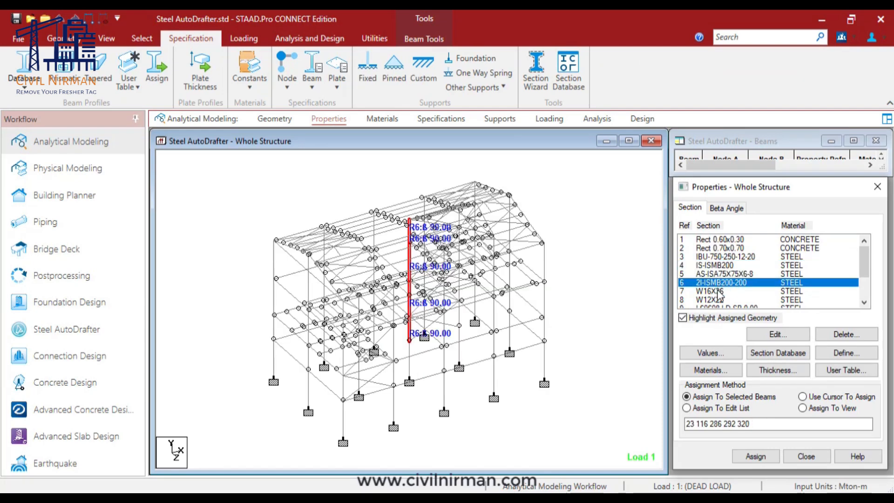
pyautogui.click(721, 291)
pyautogui.click(582, 276)
pyautogui.moveTo(583, 278); pyautogui.dragTo(558, 273, button='middle')
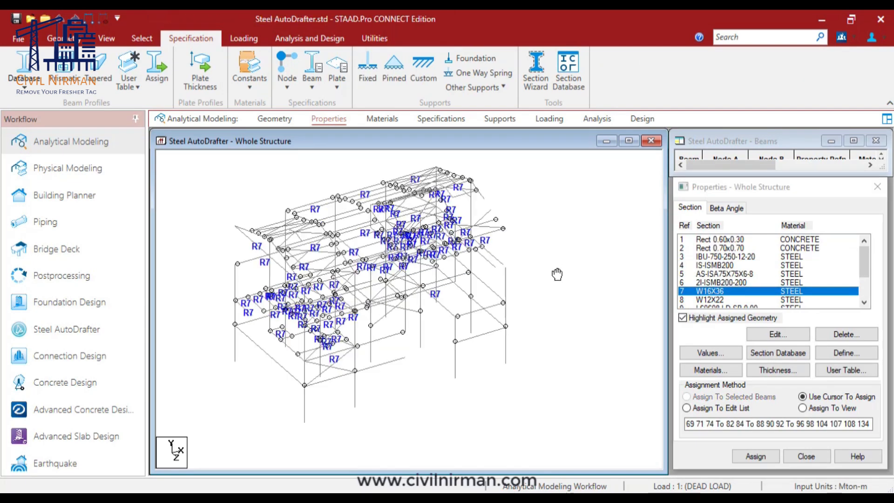
# - Open a 3D rendering of the whole structure, enlarge its window and inspect the concrete and steel members
pyautogui.click(108, 40)
pyautogui.click(760, 70)
pyautogui.scroll(3, 527, 269)
pyautogui.moveTo(563, 309); pyautogui.dragTo(536, 281, button='middle')
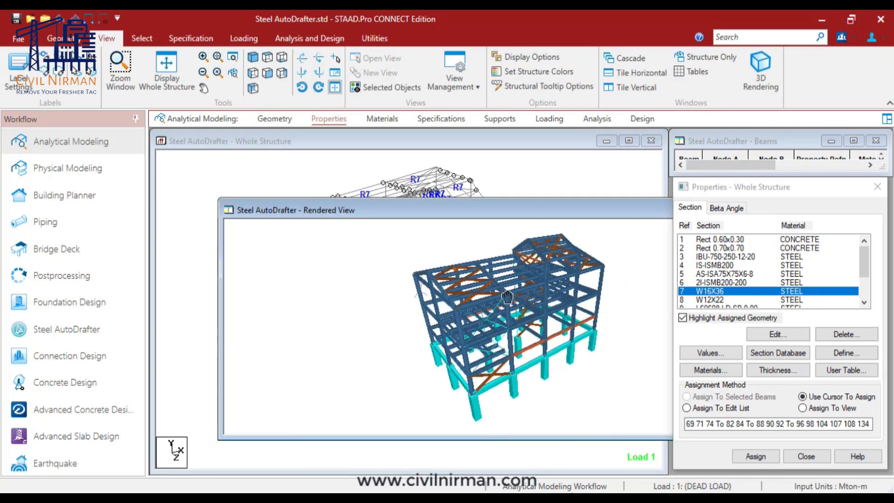
pyautogui.moveTo(530, 204); pyautogui.dragTo(392, 167)
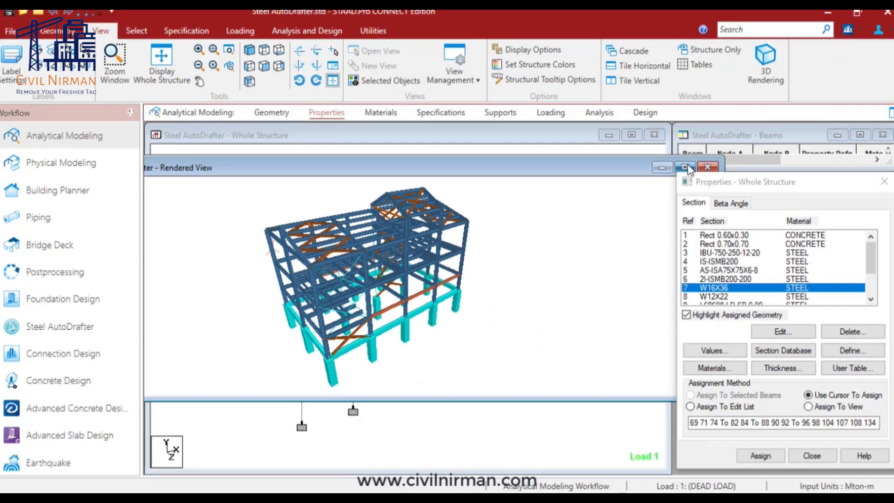
pyautogui.click(682, 172)
pyautogui.moveTo(500, 319); pyautogui.dragTo(494, 297)
pyautogui.moveTo(503, 239); pyautogui.dragTo(561, 253)
# - Highlight the members assigned section AS-ISA75X75X6-8, inspect them alone in a 3D rendering, and close that view
pyautogui.scroll(-3, 771, 200)
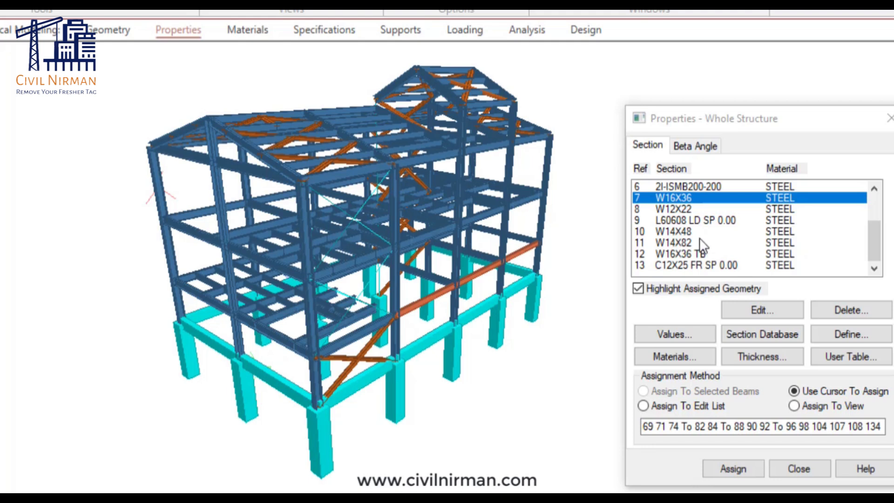
pyautogui.scroll(1, 702, 245)
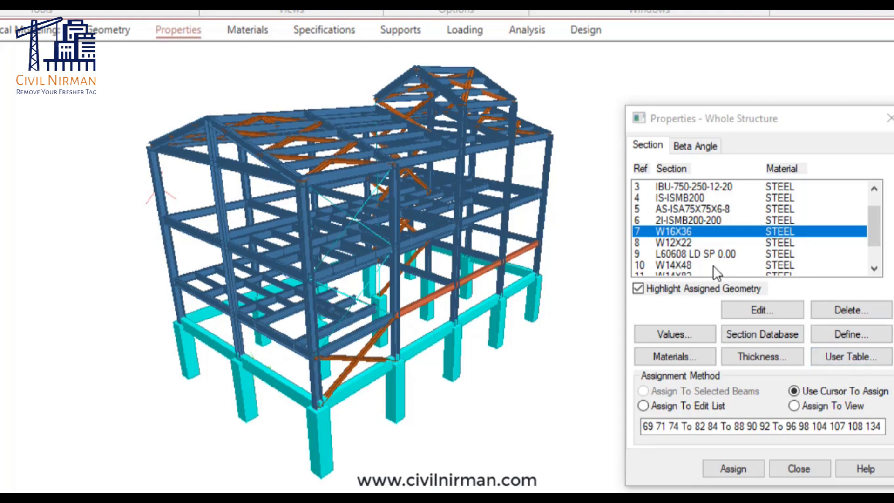
pyautogui.click(717, 208)
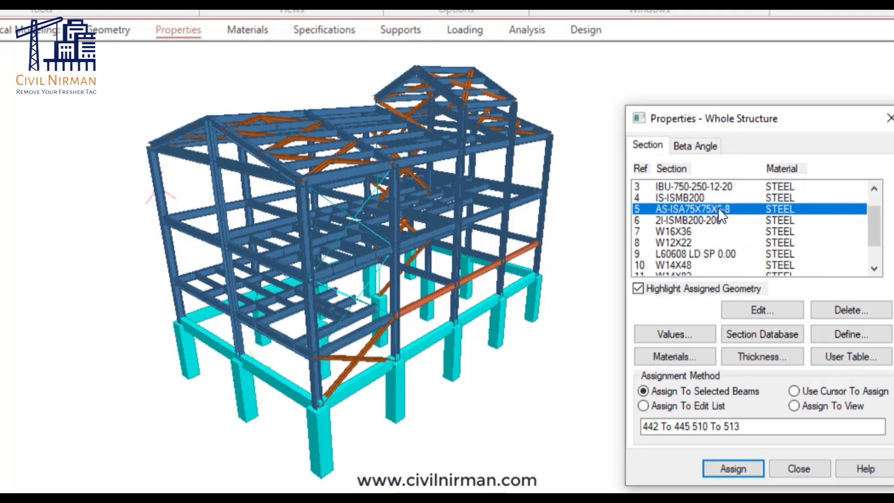
pyautogui.click(109, 30)
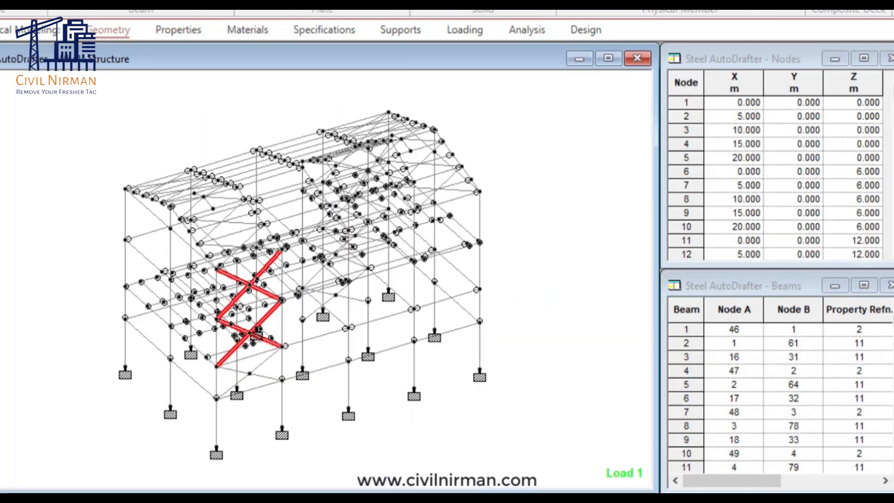
pyautogui.scroll(4, 468, 289)
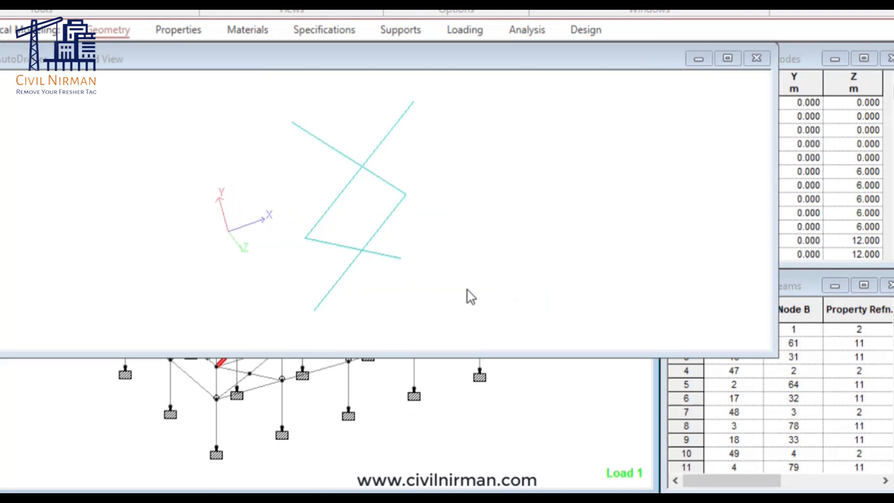
pyautogui.moveTo(447, 238)
pyautogui.mouseDown()
pyautogui.moveTo(480, 237)
pyautogui.moveTo(470, 250)
pyautogui.moveTo(440, 238)
pyautogui.mouseUp()
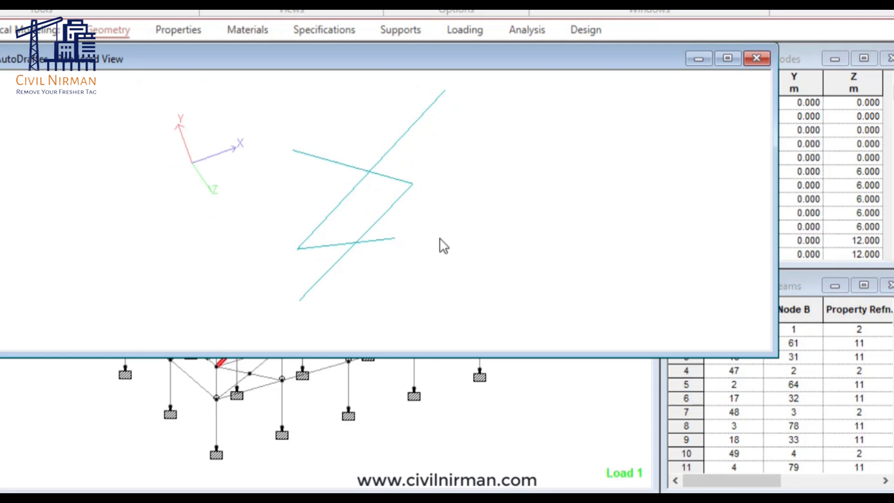
pyautogui.click(756, 58)
# - Highlight the members assigned section IS-ISMB200, inspect them in a 3D rendering, and close that view
pyautogui.moveTo(481, 267)
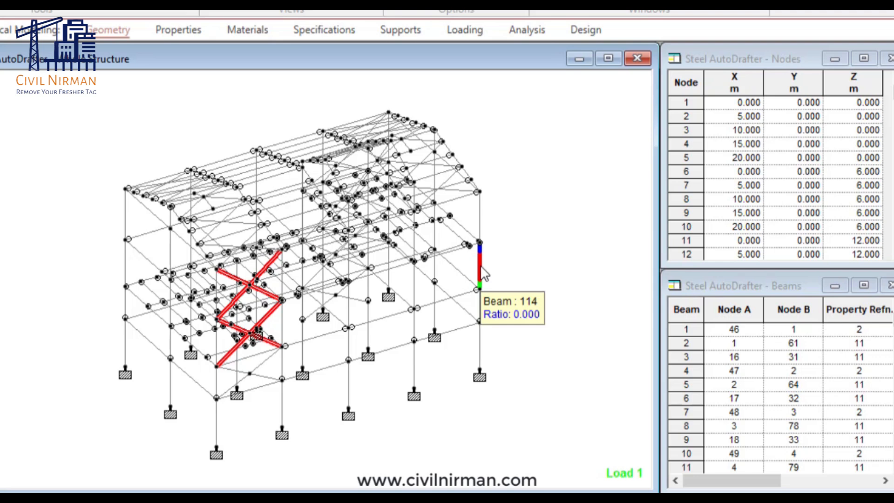
pyautogui.click(160, 32)
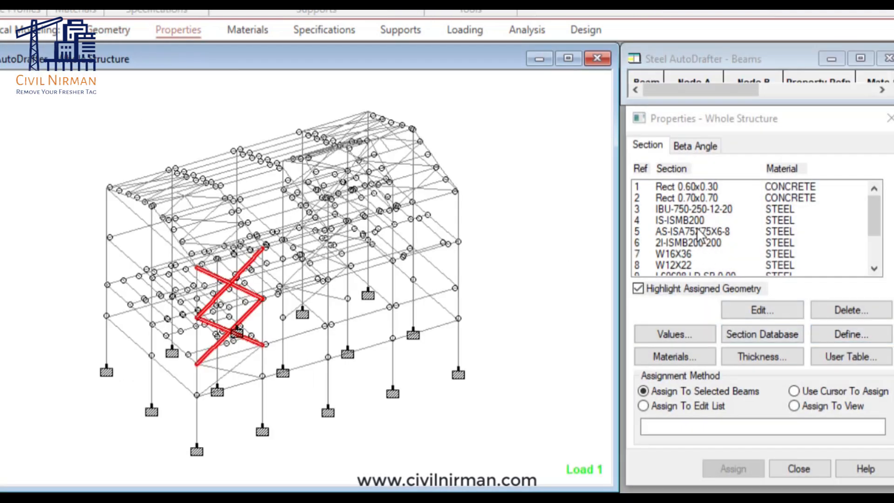
pyautogui.click(716, 220)
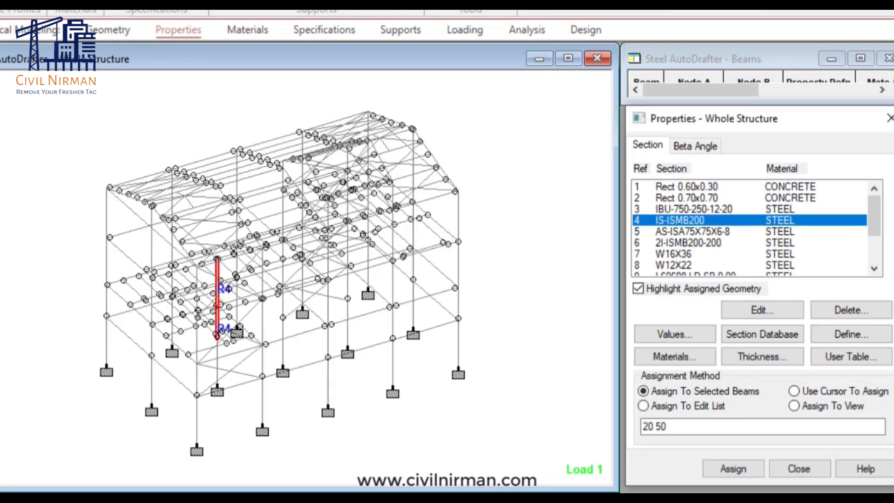
pyautogui.moveTo(446, 214); pyautogui.dragTo(482, 285)
pyautogui.moveTo(470, 109); pyautogui.dragTo(298, 128)
pyautogui.doubleClick(509, 122)
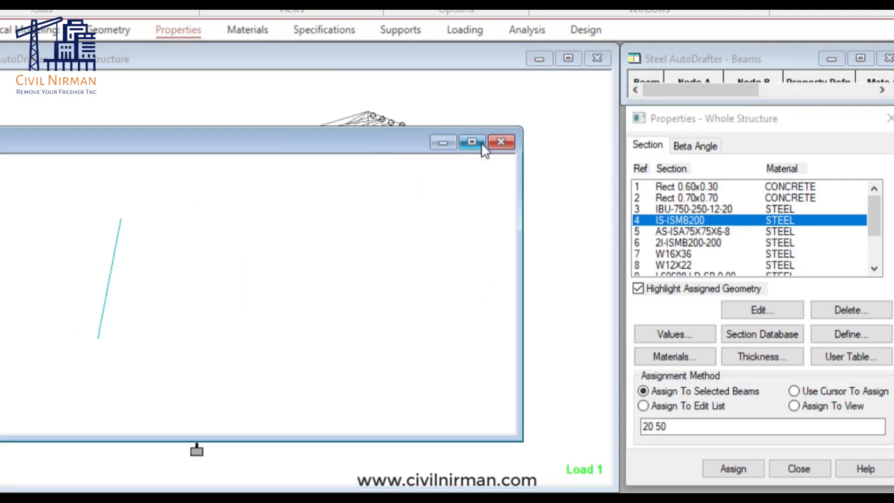
pyautogui.click(505, 144)
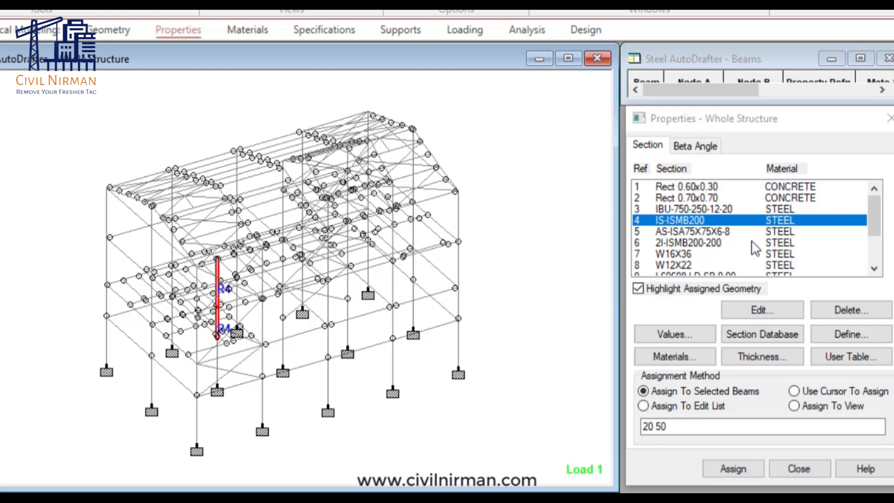
# - Highlight the members assigned section 2I-ISMB200-200, inspect them in a 3D rendering, and close that view
pyautogui.click(717, 243)
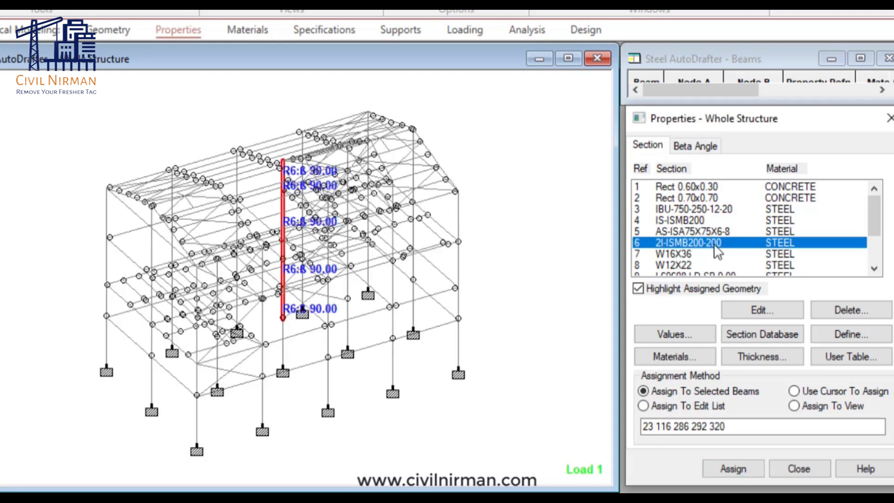
pyautogui.click(641, 11)
pyautogui.moveTo(496, 212); pyautogui.dragTo(492, 230)
pyautogui.moveTo(478, 125); pyautogui.dragTo(387, 138)
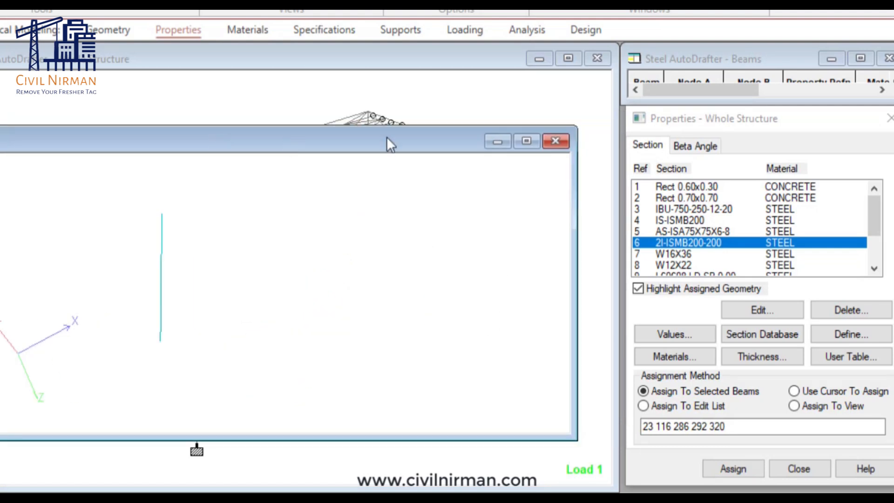
pyautogui.click(555, 141)
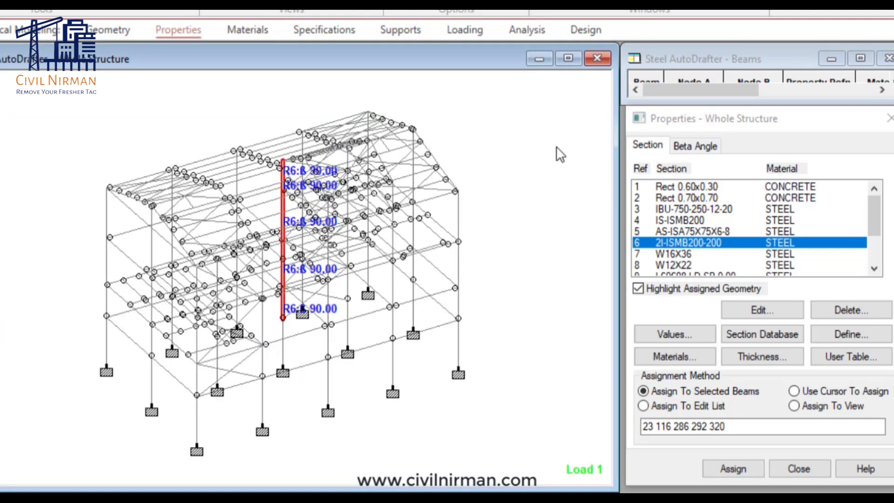
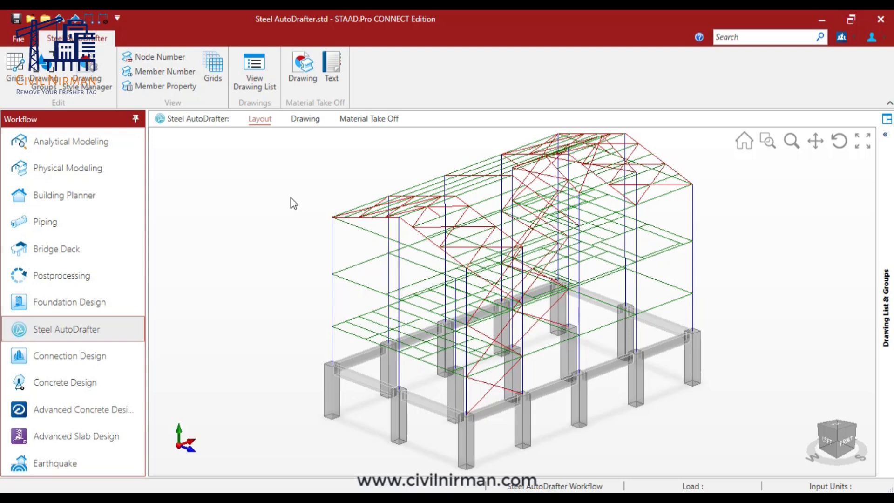
pyautogui.scroll(-2, 290, 198)
pyautogui.moveTo(291, 197)
pyautogui.mouseDown(button='middle')
pyautogui.moveTo(277, 192)
pyautogui.moveTo(289, 194)
pyautogui.mouseUp(button='middle')
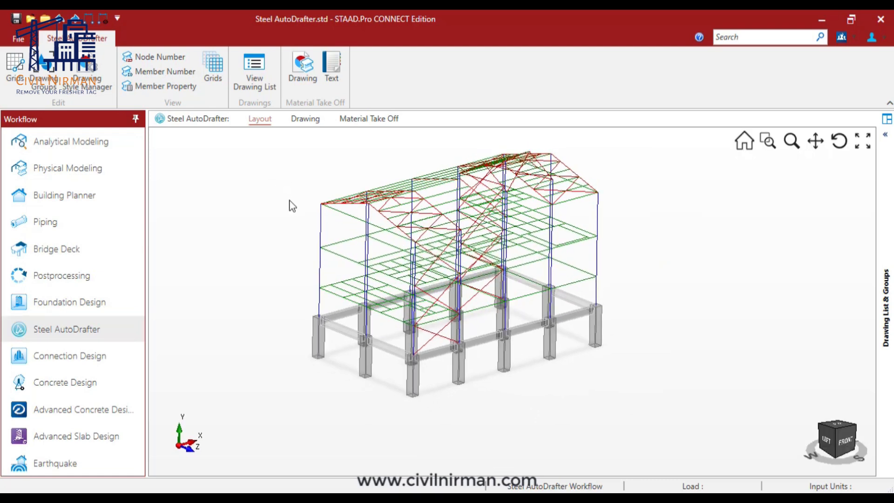
pyautogui.scroll(2, 245, 246)
pyautogui.scroll(-2, 243, 251)
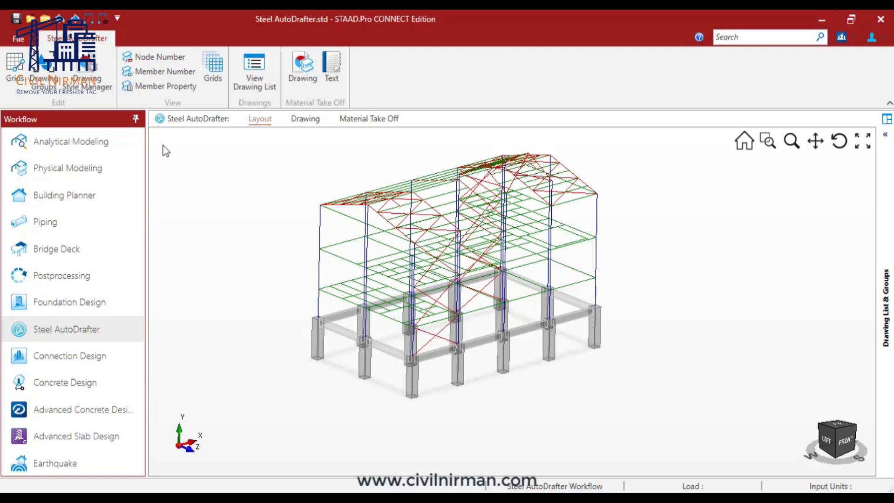
# - Open the Drawing Style Manager and review its layer settings, including the colour palette for the Center Line layer
pyautogui.click(96, 74)
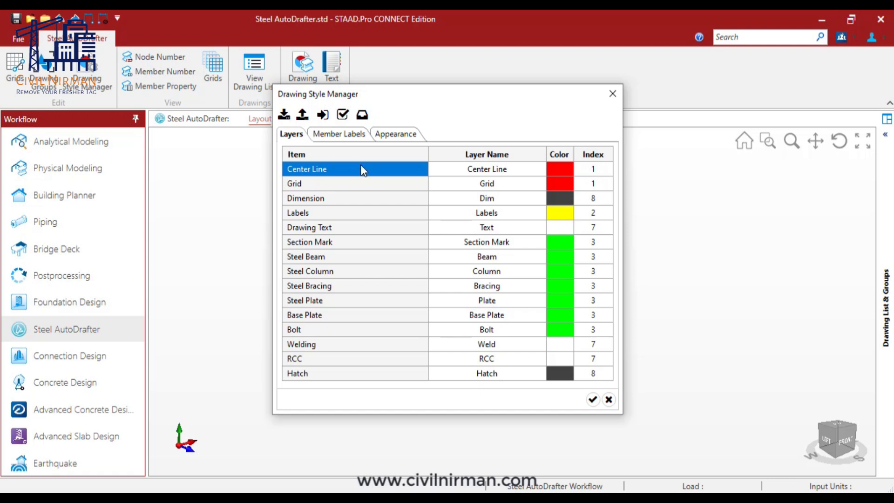
pyautogui.click(610, 95)
pyautogui.click(87, 70)
pyautogui.click(324, 135)
pyautogui.click(395, 134)
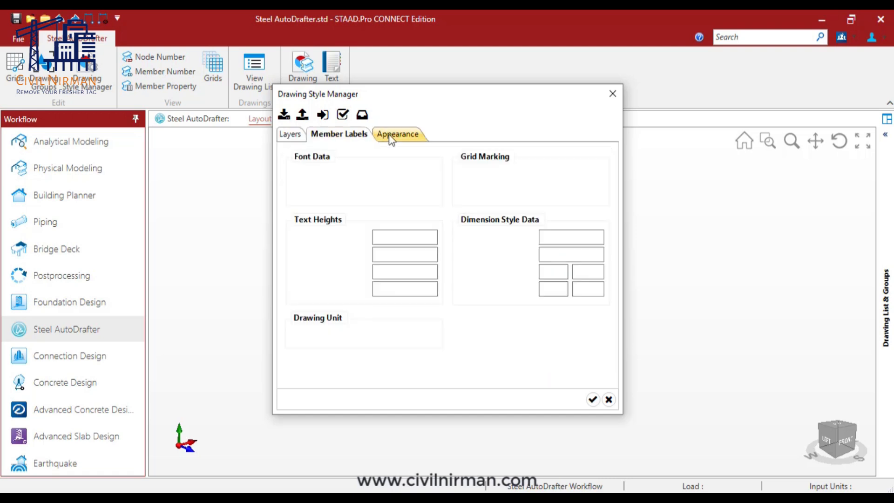
pyautogui.click(292, 135)
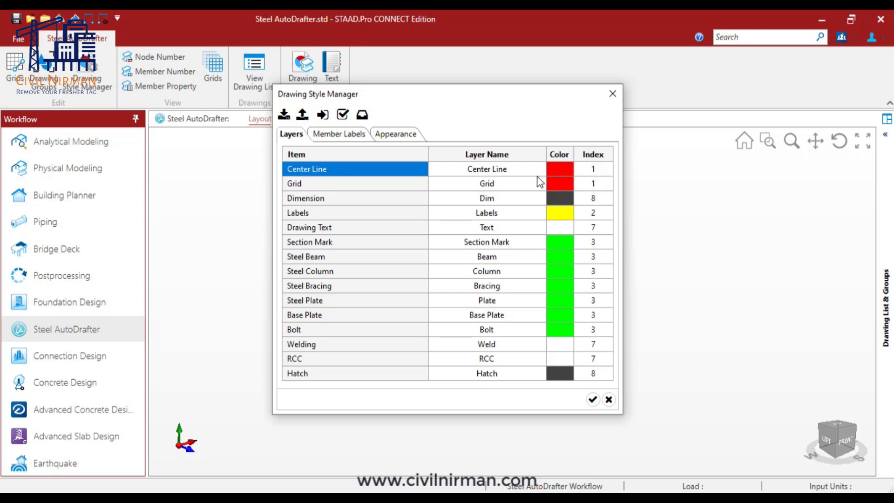
pyautogui.click(556, 171)
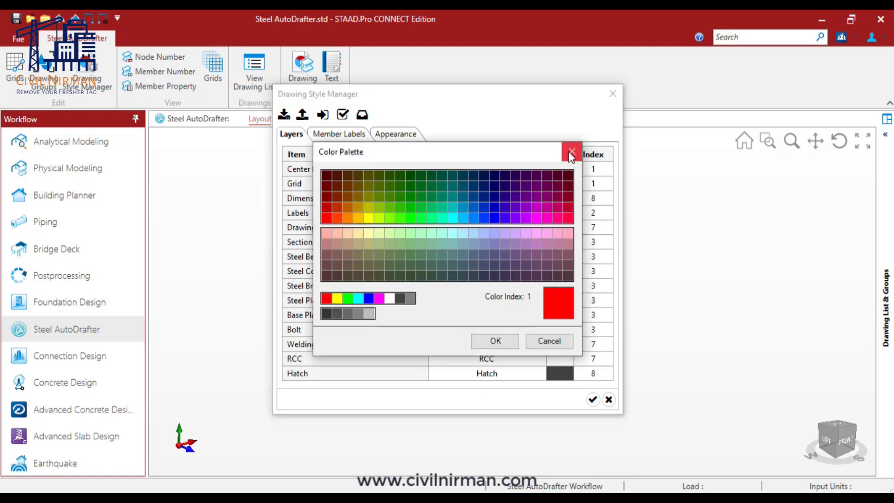
pyautogui.click(571, 154)
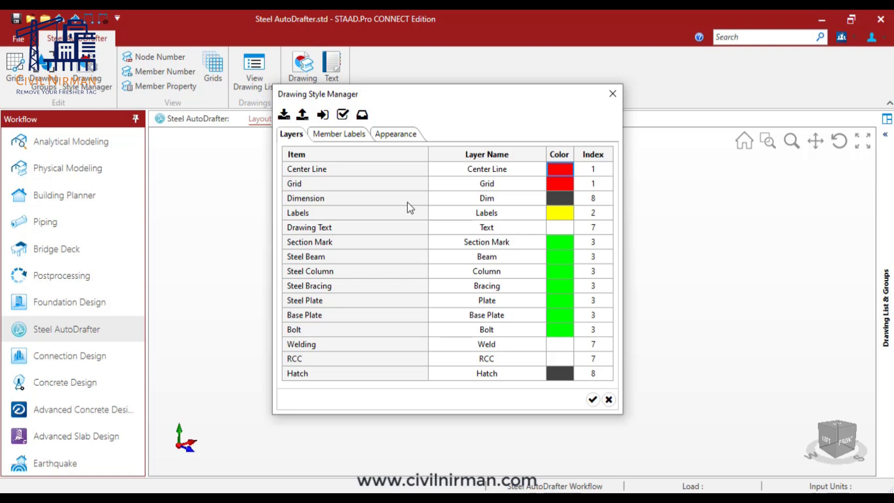
# - Re-enter GM as the member label symbol for column to column beams with moment connection
pyautogui.click(364, 134)
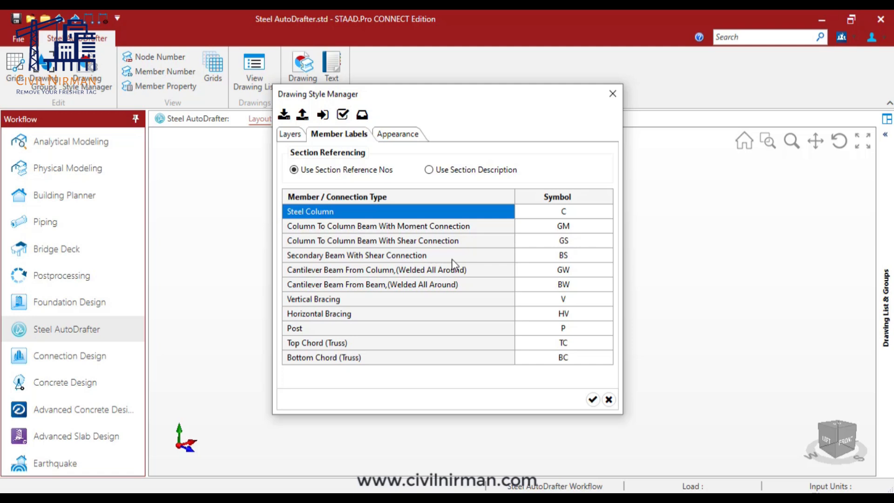
pyautogui.click(592, 215)
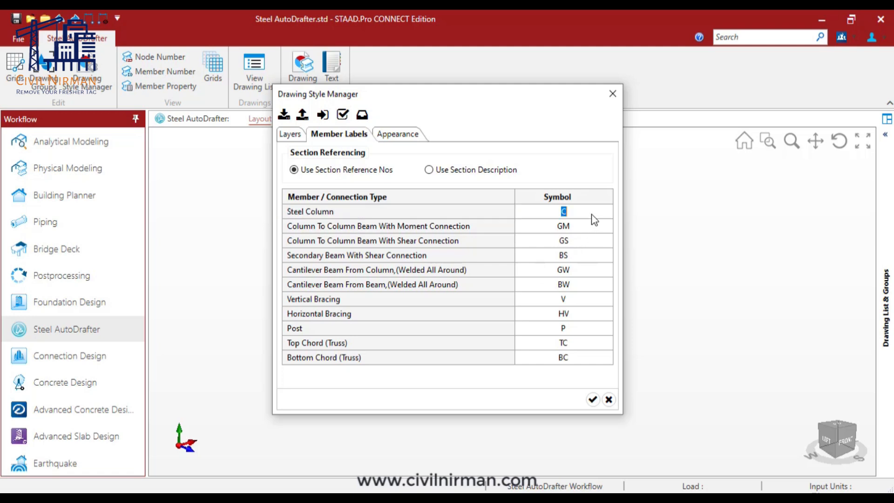
pyautogui.click(593, 230)
pyautogui.press('BackSpace')
pyautogui.write('g')
pyautogui.press('BackSpace')
pyautogui.write('GM')
# - Review the Drawing Style Manager's appearance settings for text heights, grid marking, dimension style and drawing unit, and close it without applying changes
pyautogui.click(395, 134)
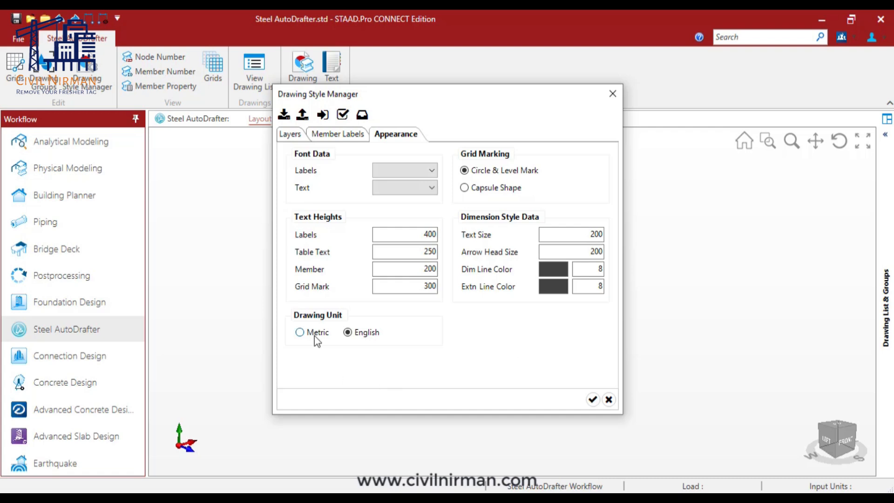
pyautogui.click(608, 400)
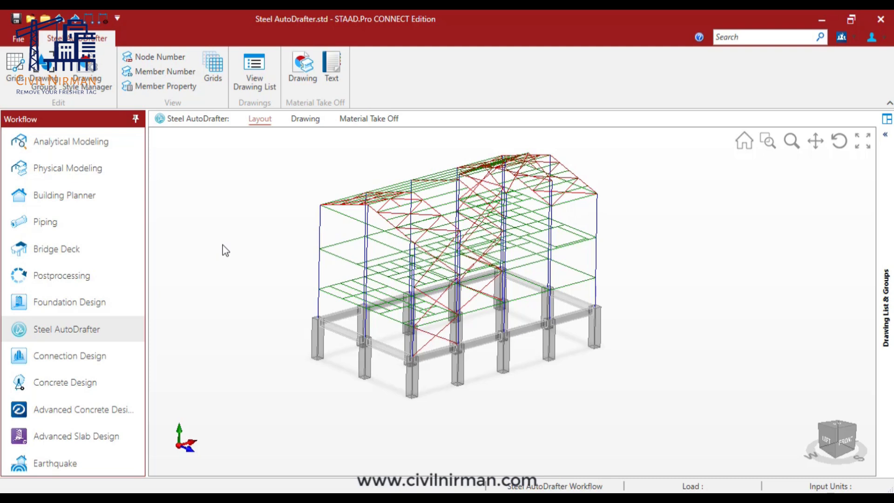
# - Open the Grid Manager, compare its X, Z and elevation grid locations with the model behind it, and close it
pyautogui.click(17, 71)
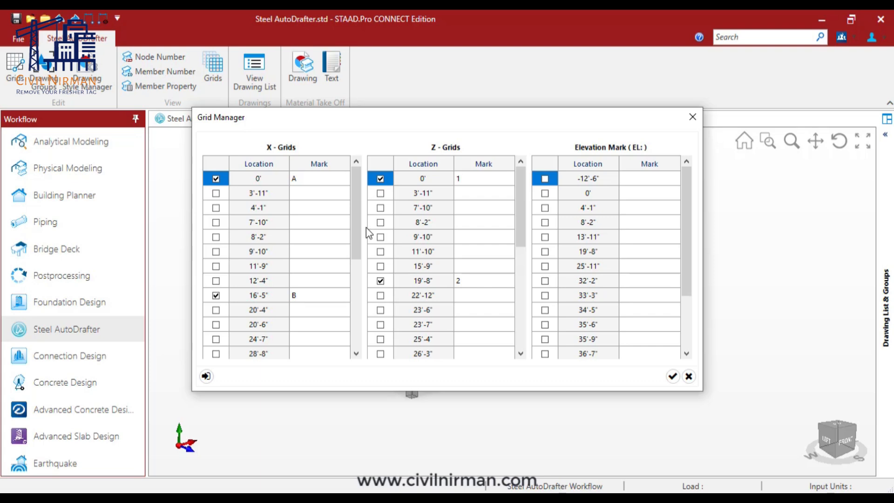
pyautogui.moveTo(441, 117); pyautogui.dragTo(416, 404)
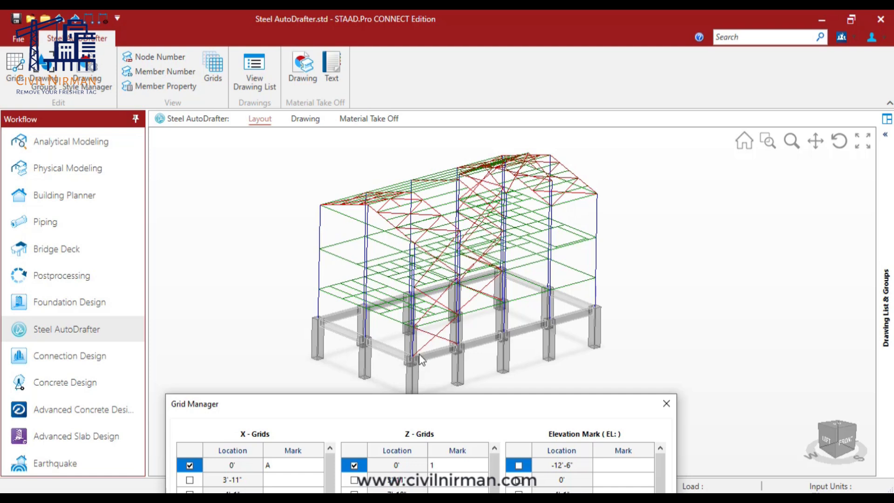
pyautogui.moveTo(444, 416); pyautogui.dragTo(493, 171)
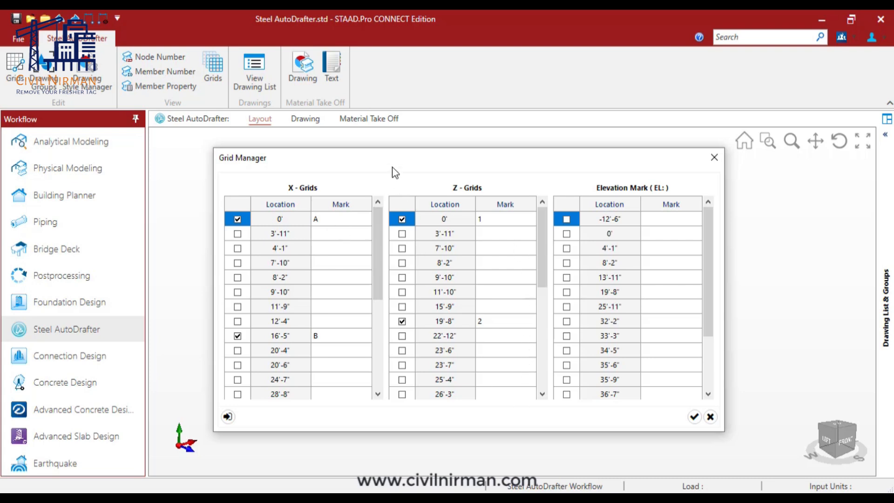
pyautogui.moveTo(392, 164); pyautogui.dragTo(403, 423)
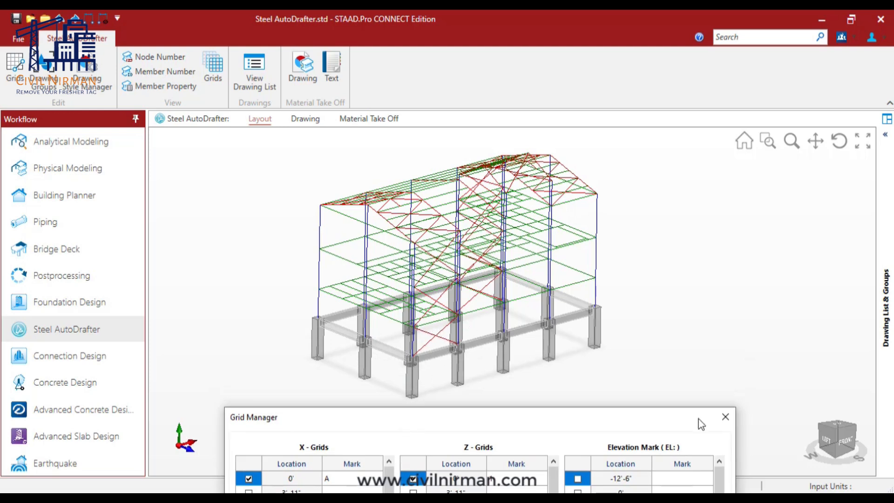
pyautogui.click(725, 417)
# - Examine the column bases and base beams up close from the front and from an angled 3D view
pyautogui.scroll(5, 433, 323)
pyautogui.scroll(-2, 433, 323)
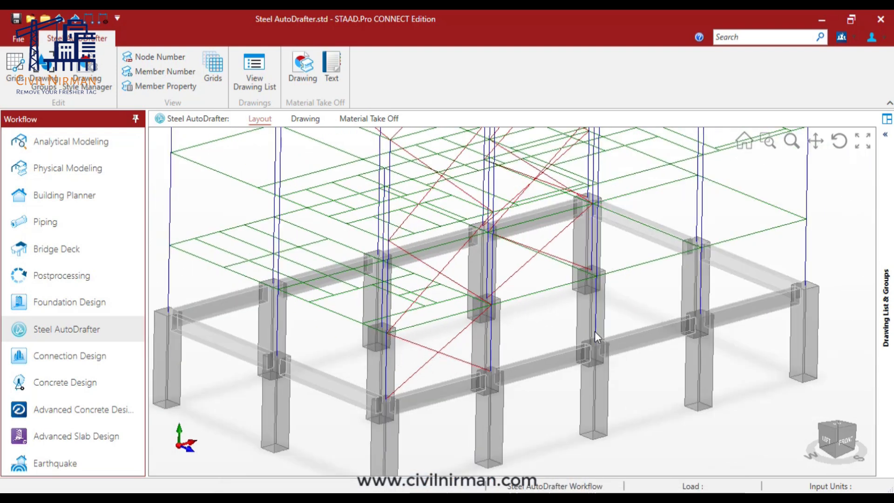
pyautogui.click(826, 439)
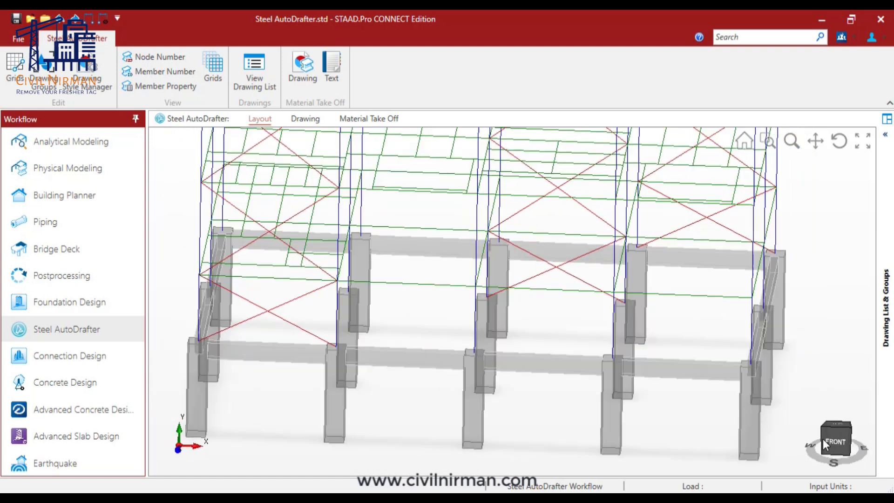
pyautogui.moveTo(829, 434)
pyautogui.mouseDown()
pyautogui.moveTo(821, 428)
pyautogui.moveTo(825, 434)
pyautogui.mouseUp()
pyautogui.click(821, 435)
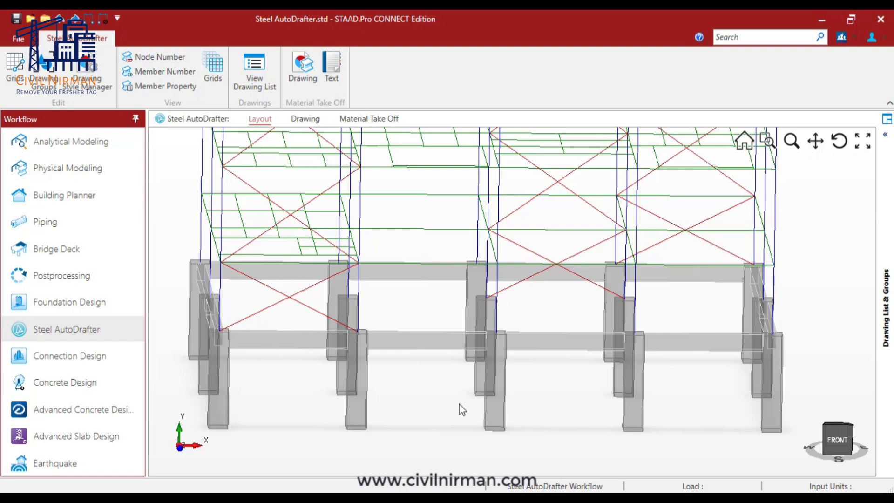
pyautogui.click(836, 443)
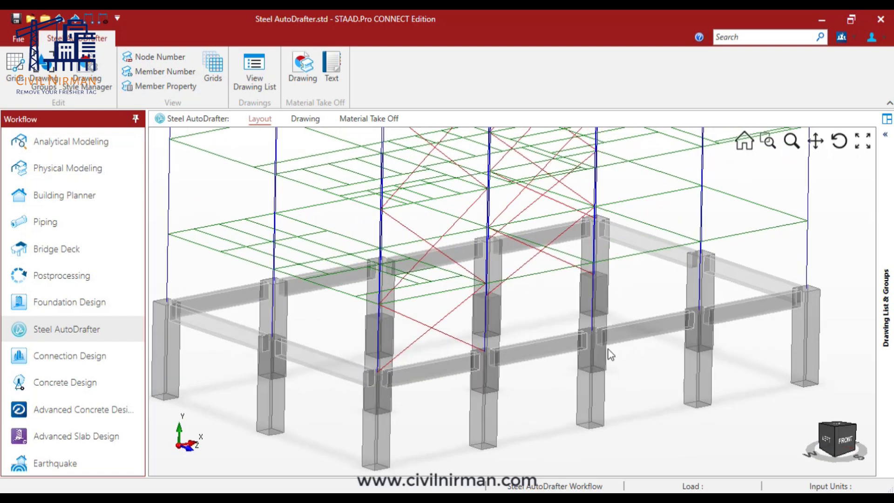
pyautogui.scroll(-4, 610, 353)
pyautogui.scroll(2, 610, 353)
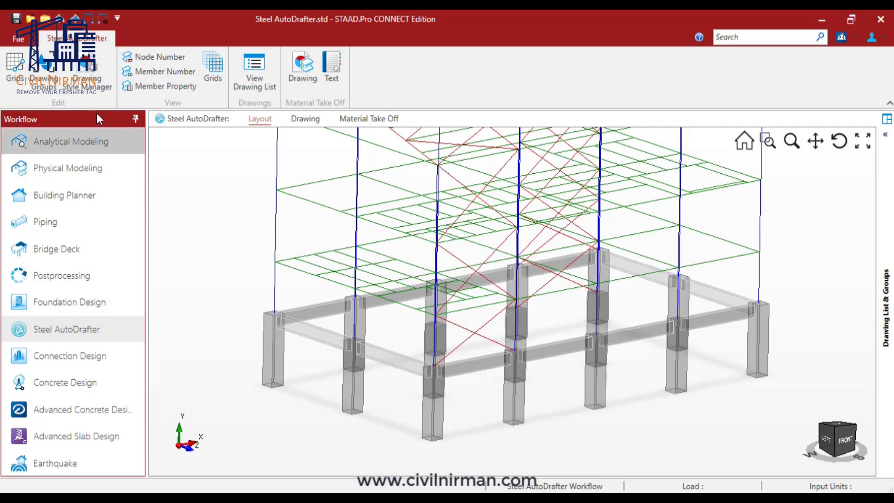
# - Reopen the Grid Manager and review the marked X-grid locations through the end of the list
pyautogui.click(15, 65)
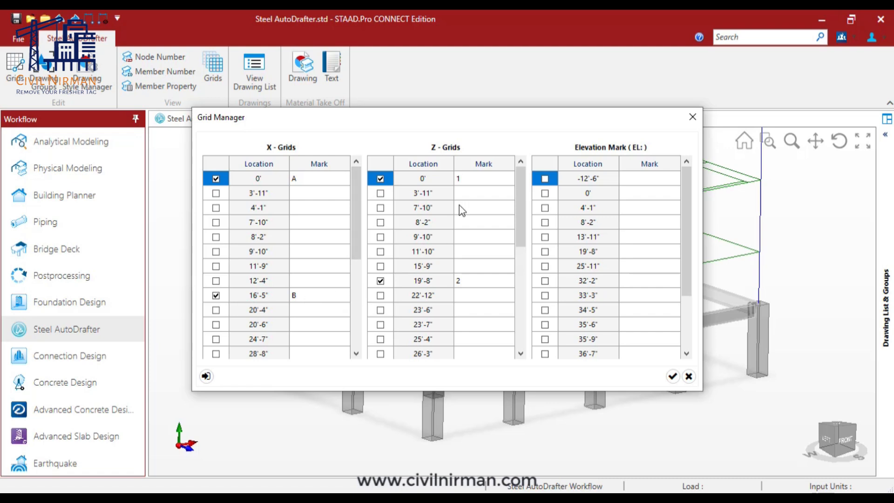
pyautogui.moveTo(351, 237); pyautogui.dragTo(353, 280)
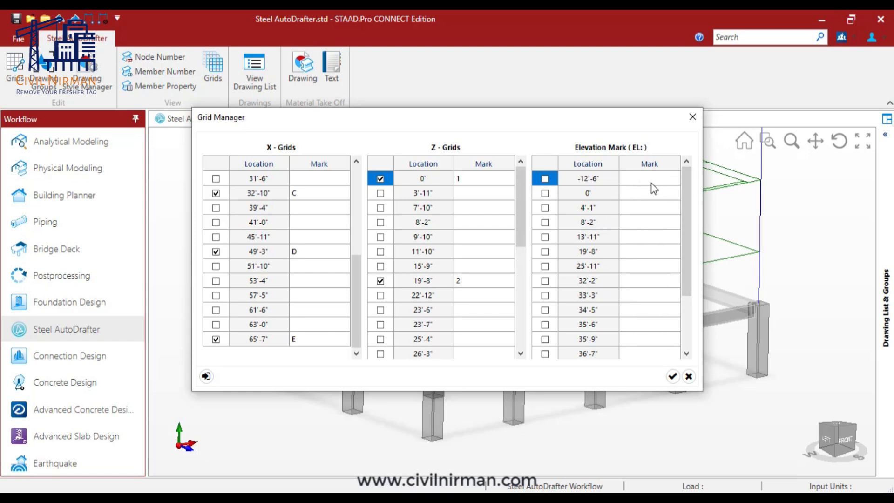
pyautogui.click(647, 195)
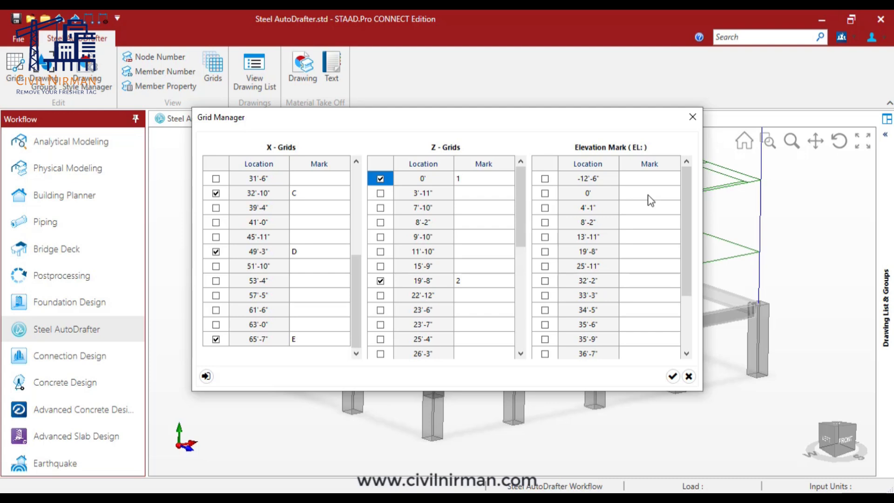
# - Try the elevation mark fgg for the 0' level, clear it, and accept the grid settings
pyautogui.click(641, 207)
pyautogui.click(640, 192)
pyautogui.moveTo(635, 191); pyautogui.dragTo(619, 192)
pyautogui.write('fgg')
pyautogui.press('BackSpace')
pyautogui.press('BackSpace')
pyautogui.press('BackSpace')
pyautogui.click(641, 206)
pyautogui.click(672, 376)
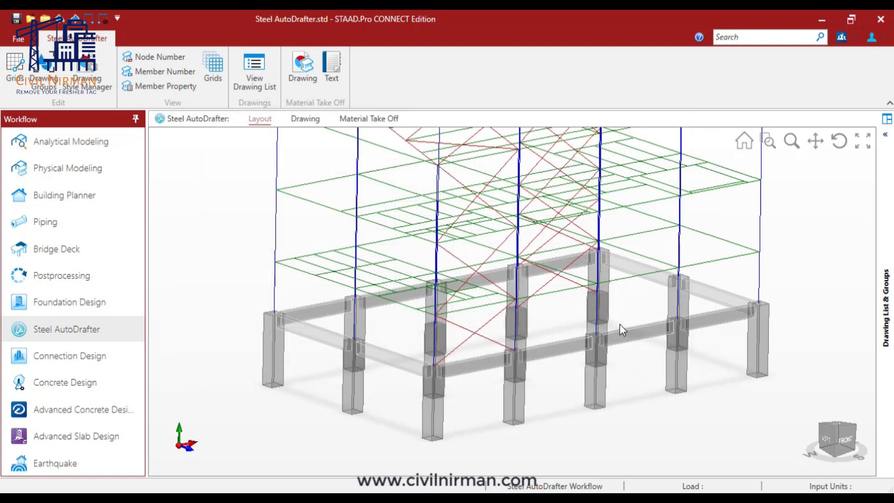
# - Turn on the grid display in the structure's layout view and look closely at the grid lines at the column bases
pyautogui.scroll(-2, 565, 311)
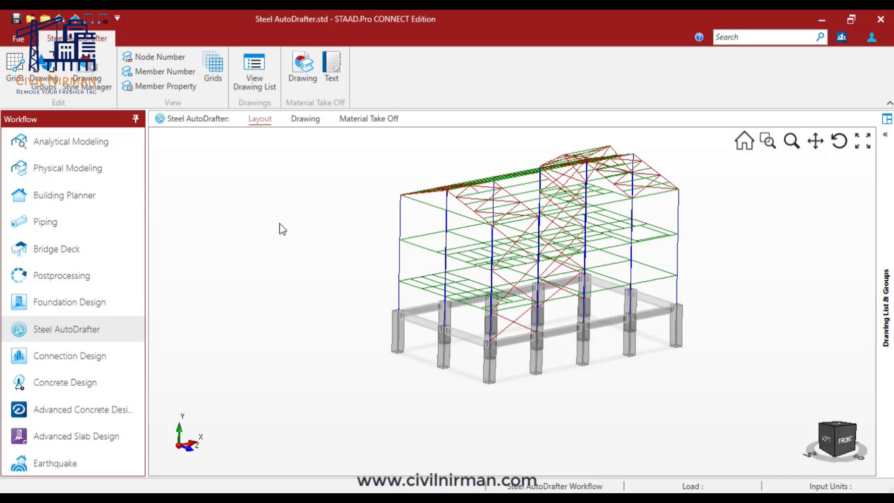
pyautogui.rightClick(231, 216)
pyautogui.click(208, 68)
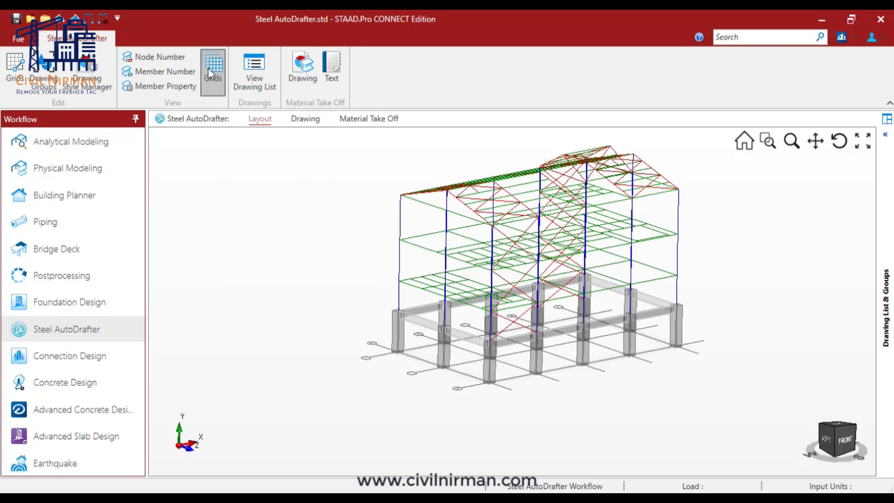
pyautogui.scroll(4, 375, 377)
pyautogui.scroll(-2, 423, 385)
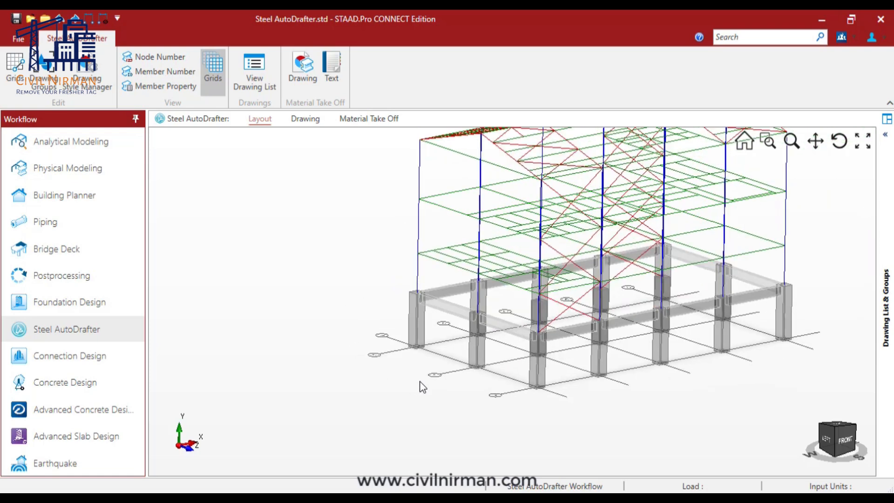
# - Examine the frame in front and left elevation, rotate it to a 3D view showing the grid lines, and fit it to the view
pyautogui.click(848, 437)
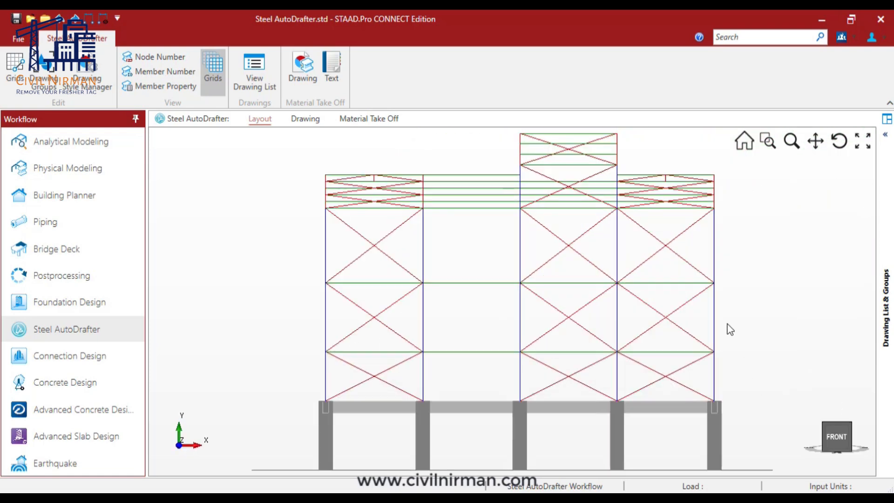
pyautogui.scroll(2, 651, 332)
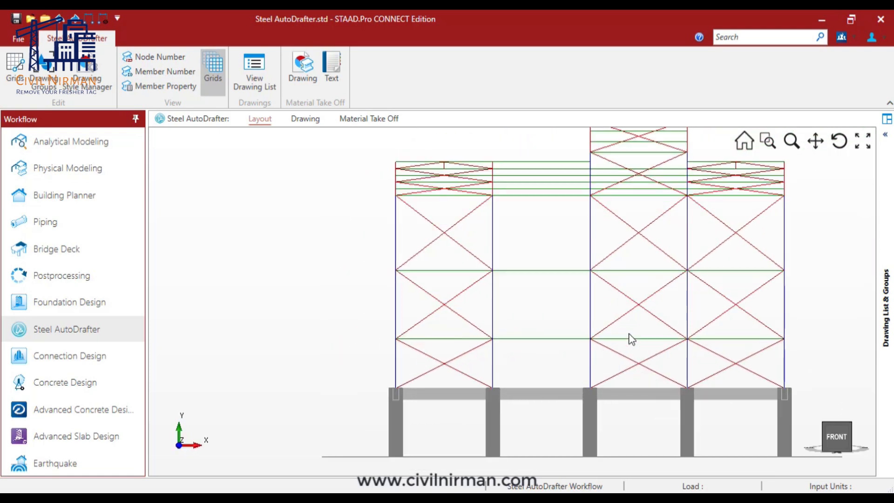
pyautogui.click(836, 438)
pyautogui.click(823, 436)
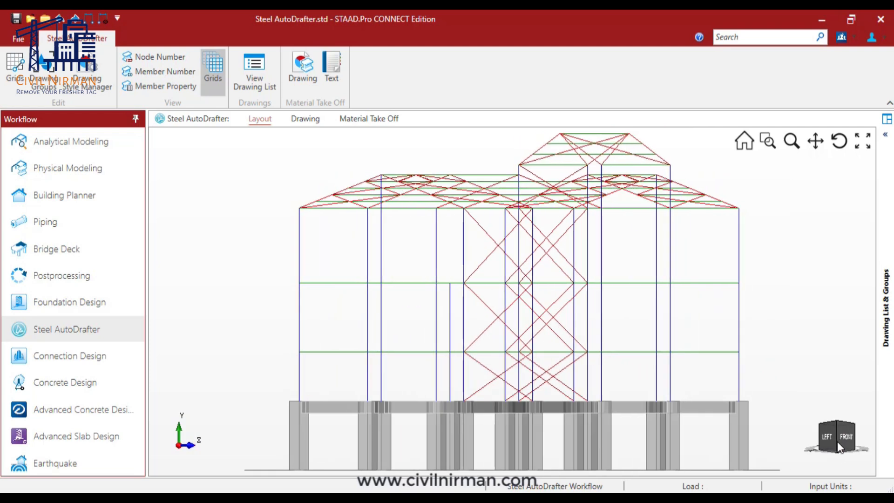
pyautogui.click(831, 439)
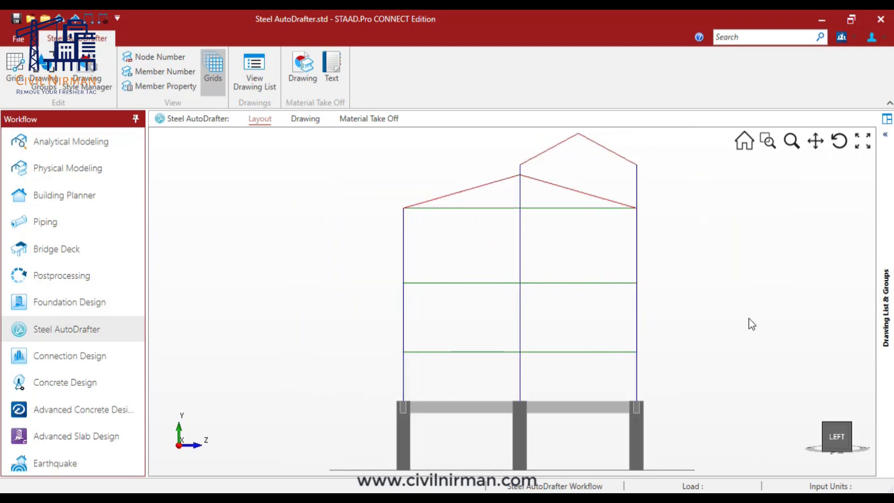
pyautogui.click(839, 140)
pyautogui.moveTo(778, 222); pyautogui.dragTo(652, 320)
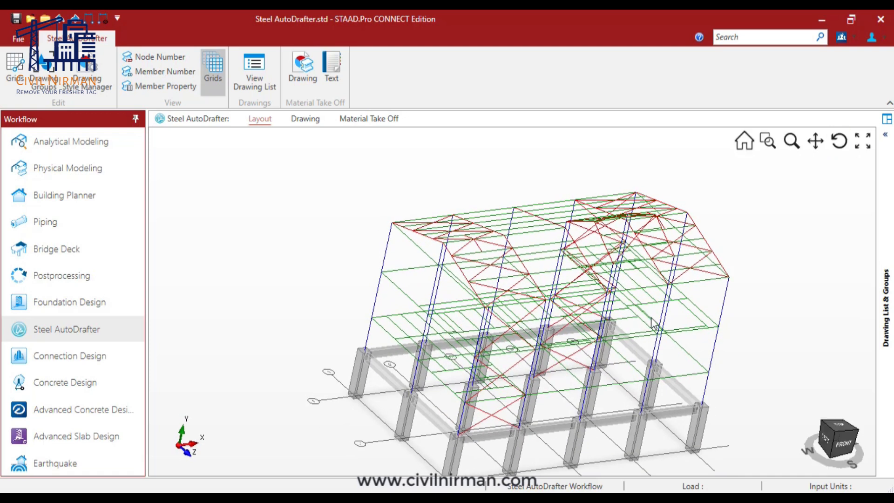
pyautogui.moveTo(551, 312); pyautogui.dragTo(611, 300)
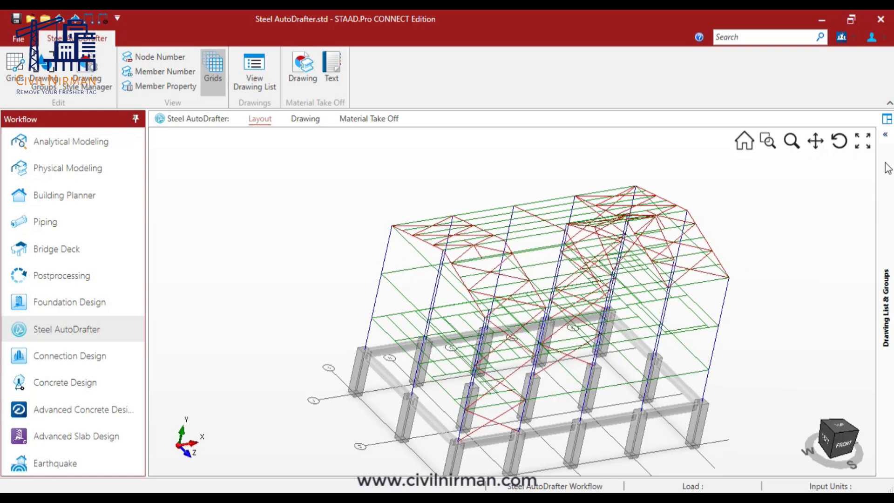
pyautogui.click(862, 140)
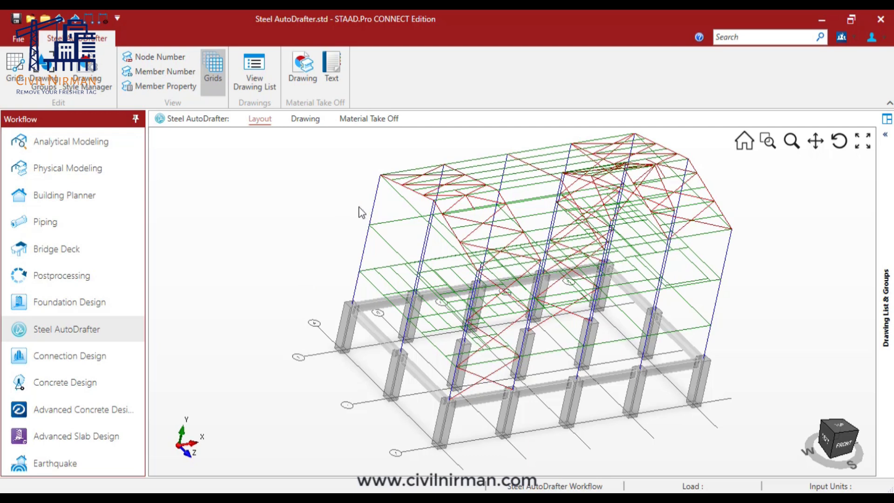
pyautogui.rightClick(309, 214)
pyautogui.click(231, 174)
pyautogui.rightClick(316, 194)
pyautogui.click(291, 186)
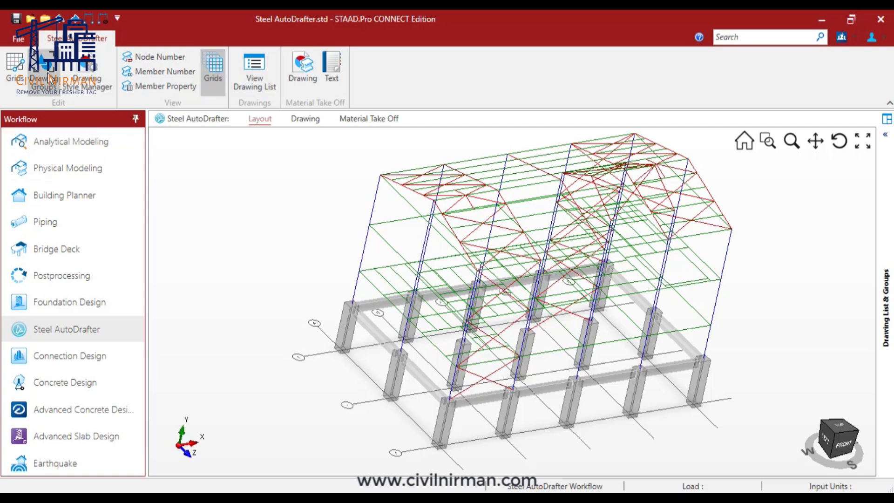
pyautogui.click(289, 175)
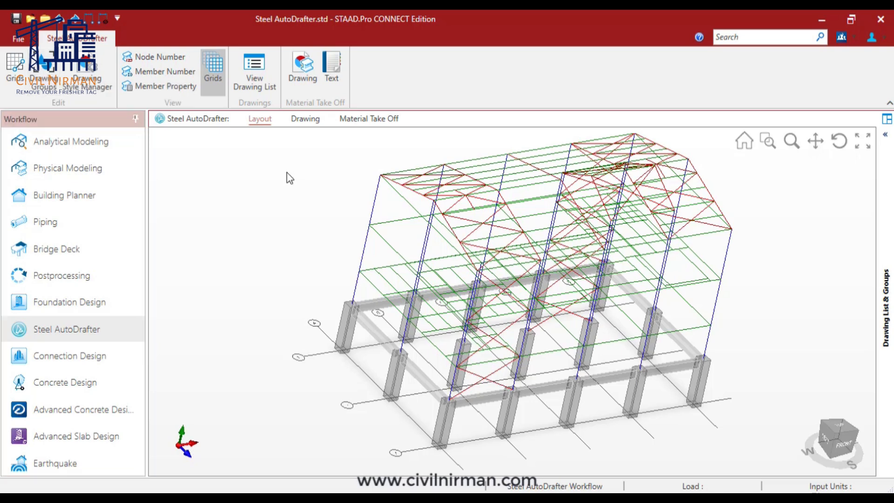
pyautogui.rightClick(275, 187)
pyautogui.click(253, 192)
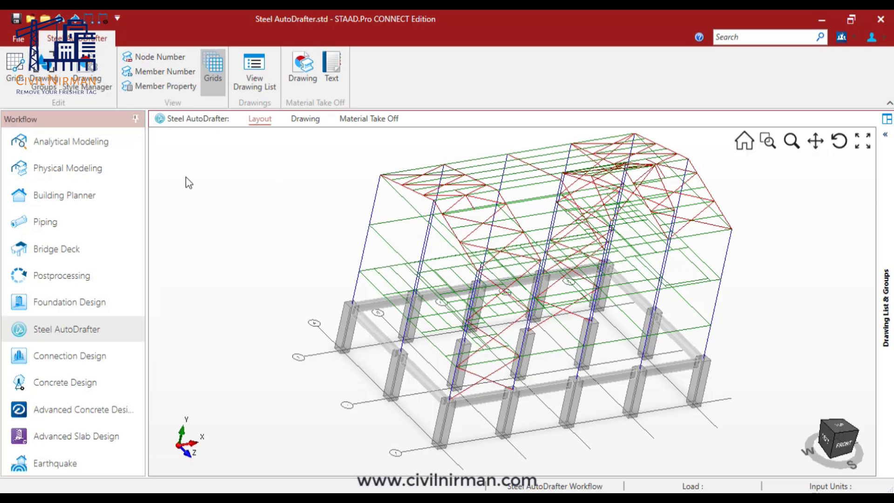
pyautogui.moveTo(186, 177); pyautogui.dragTo(313, 186)
pyautogui.rightClick(314, 169)
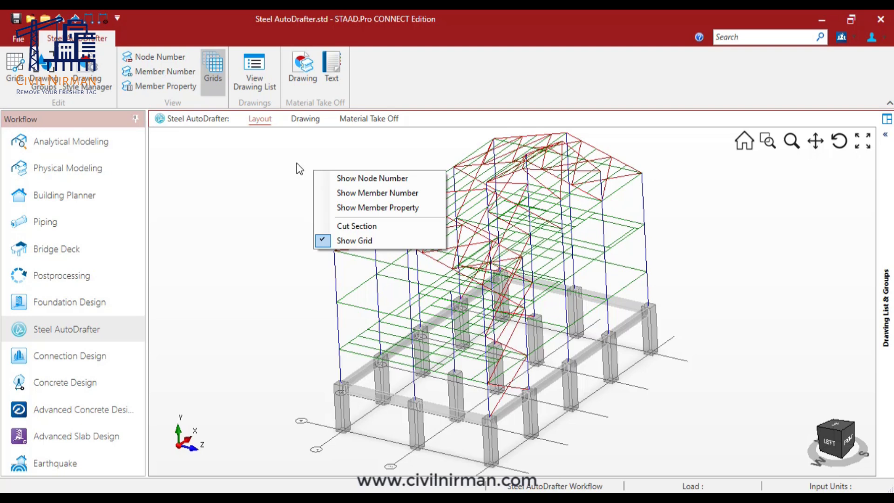
pyautogui.click(276, 155)
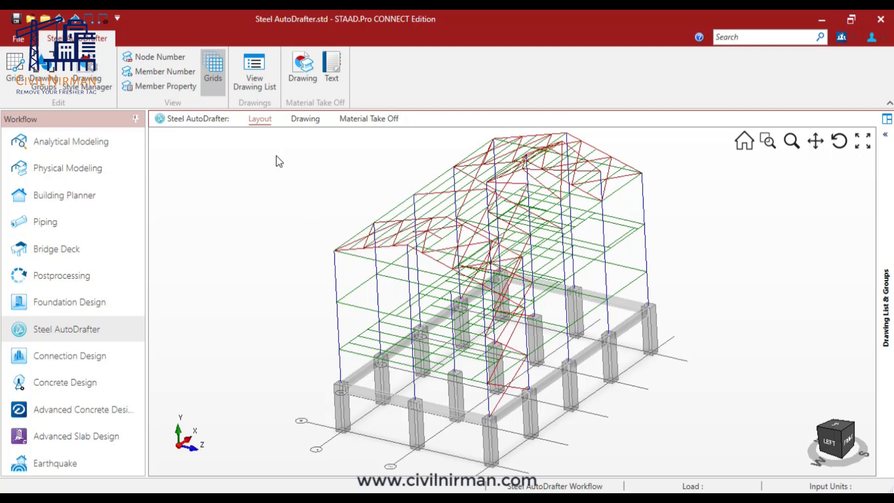
# - Open the drawing groups, choose the Portal type and cut the section at X = 0 through the corner column
pyautogui.click(35, 74)
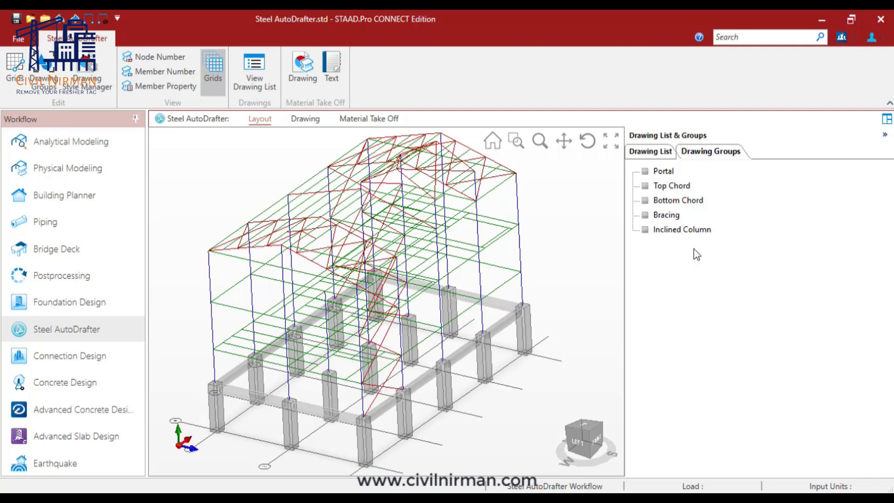
pyautogui.click(663, 174)
pyautogui.scroll(3, 263, 242)
pyautogui.scroll(1, 177, 278)
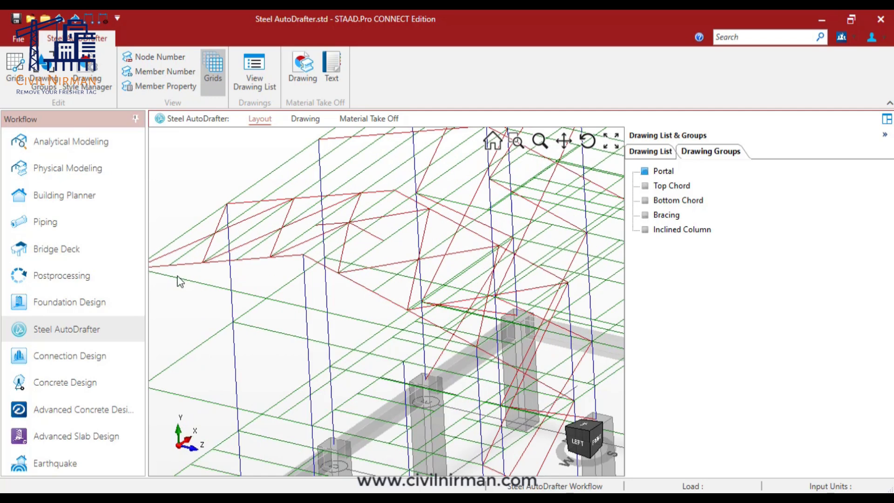
pyautogui.scroll(1, 192, 266)
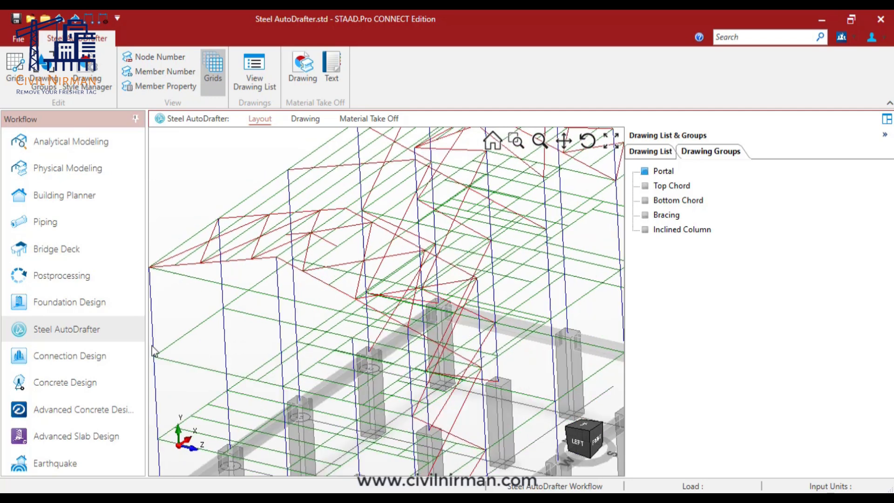
pyautogui.scroll(-2, 174, 359)
pyautogui.moveTo(205, 341); pyautogui.dragTo(212, 314, button='middle')
pyautogui.click(186, 386)
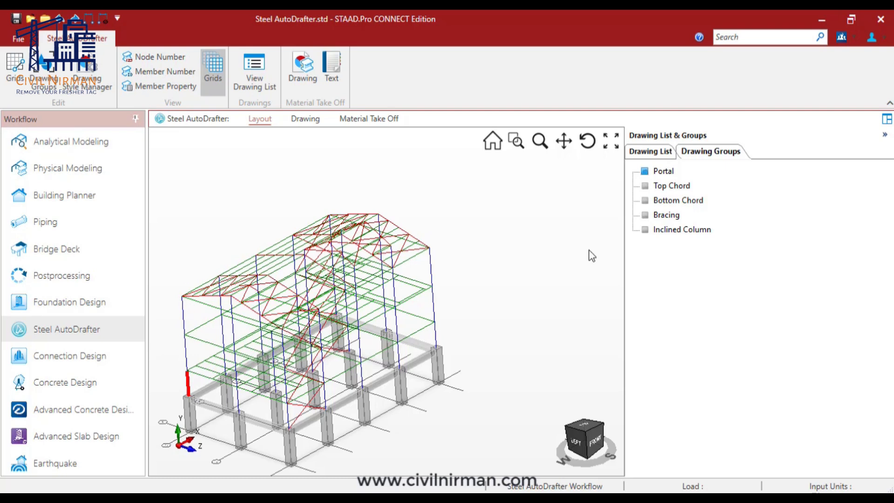
pyautogui.click(661, 173)
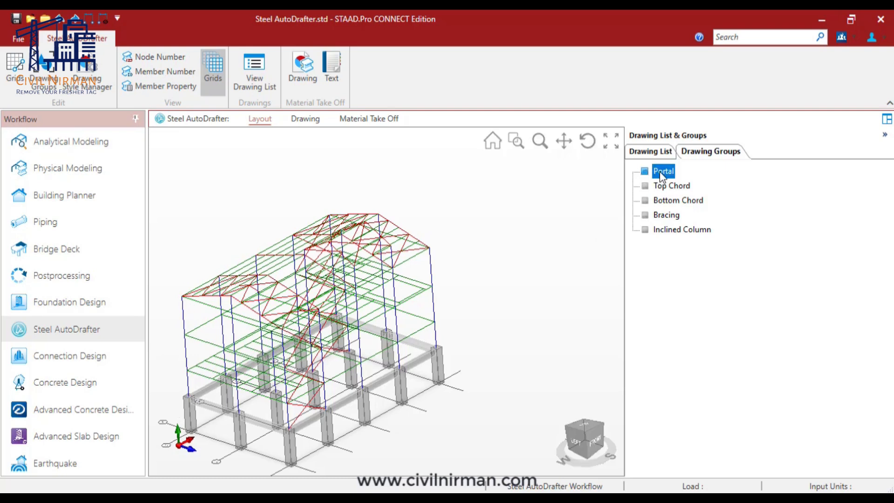
pyautogui.click(185, 384)
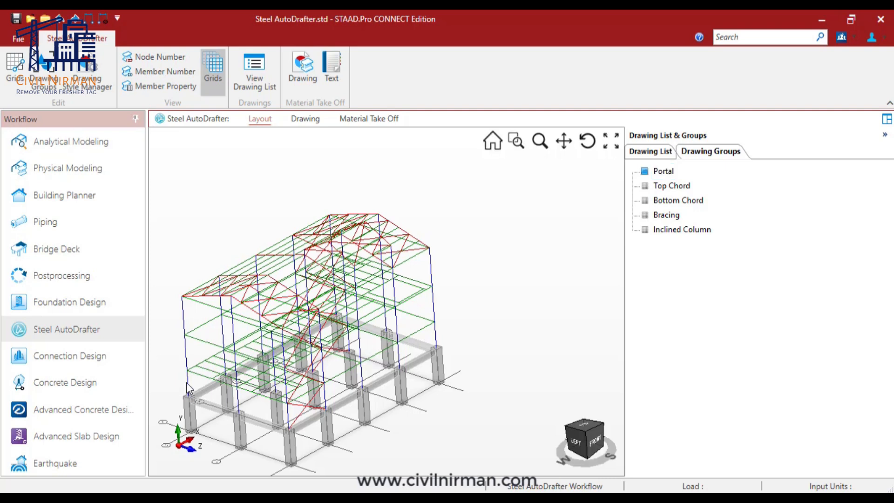
pyautogui.rightClick(187, 385)
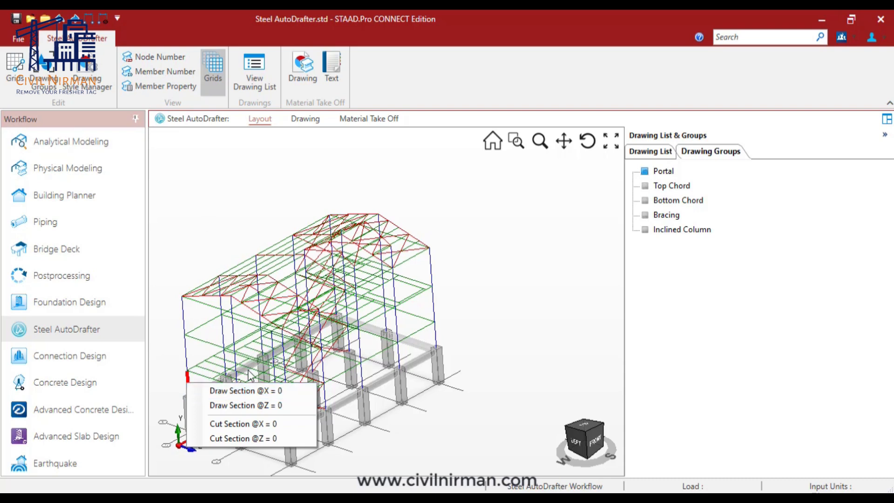
pyautogui.click(242, 423)
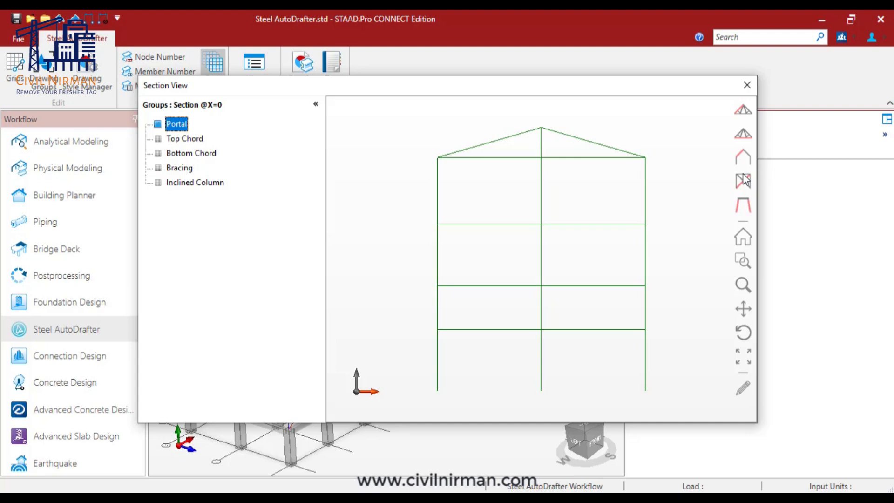
# - Create a Portal group from the left roof rafter at X = 0 with ISMC75 channel purlins at 1000 horizontal spacing, and check its members
pyautogui.click(745, 158)
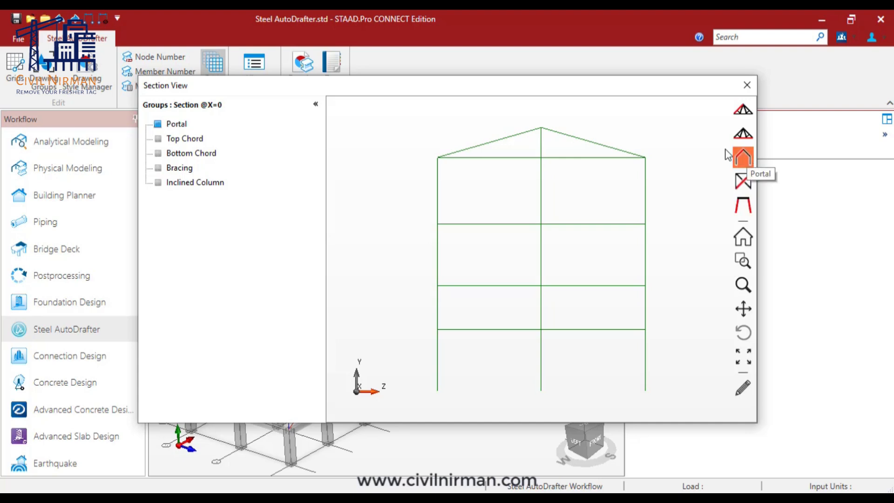
pyautogui.moveTo(422, 121); pyautogui.dragTo(539, 154)
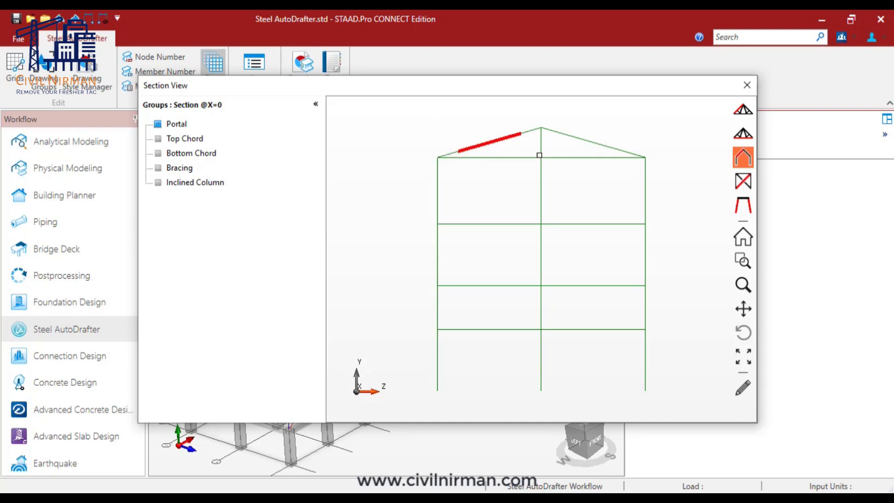
pyautogui.moveTo(518, 112); pyautogui.dragTo(544, 144)
pyautogui.click(453, 154)
pyautogui.rightClick(480, 143)
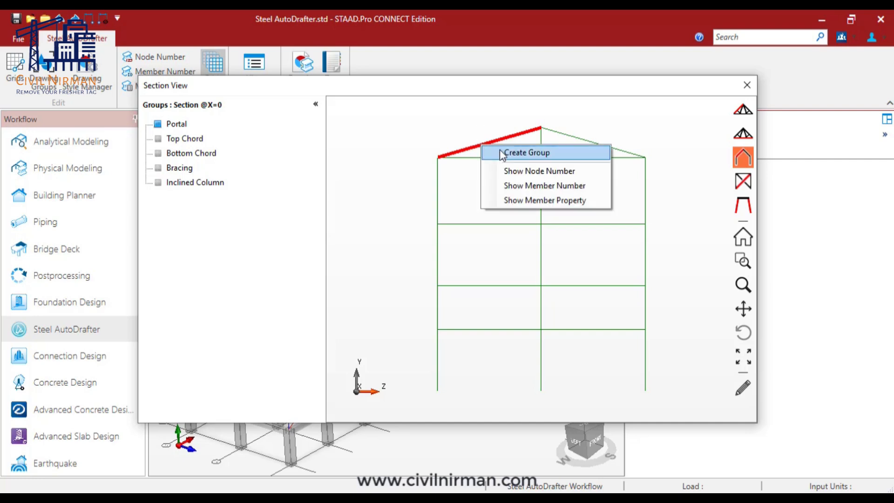
pyautogui.click(501, 154)
pyautogui.doubleClick(449, 258)
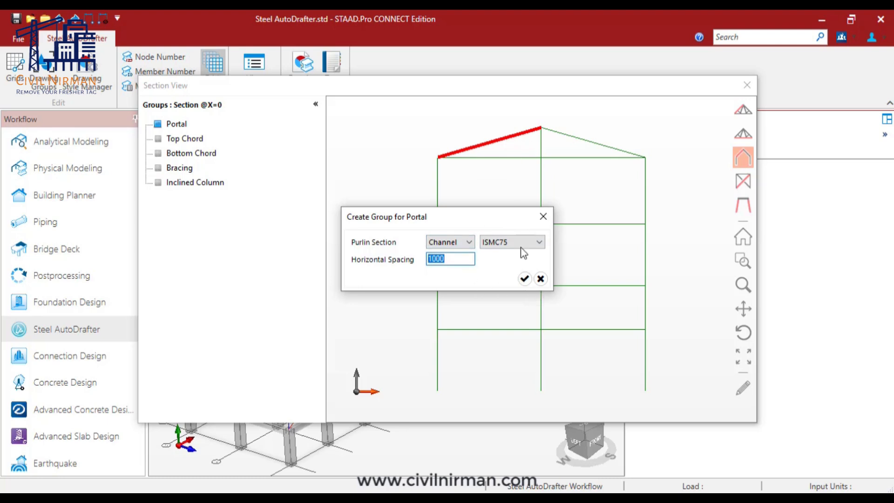
pyautogui.click(524, 279)
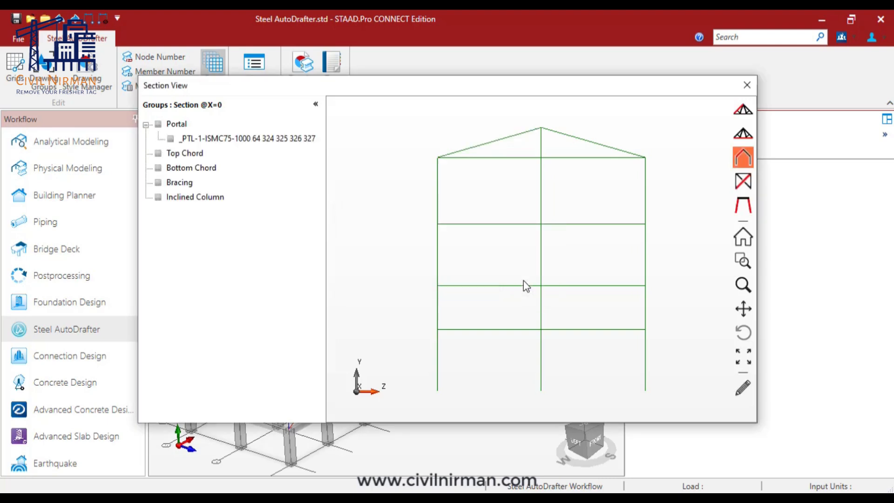
pyautogui.click(219, 139)
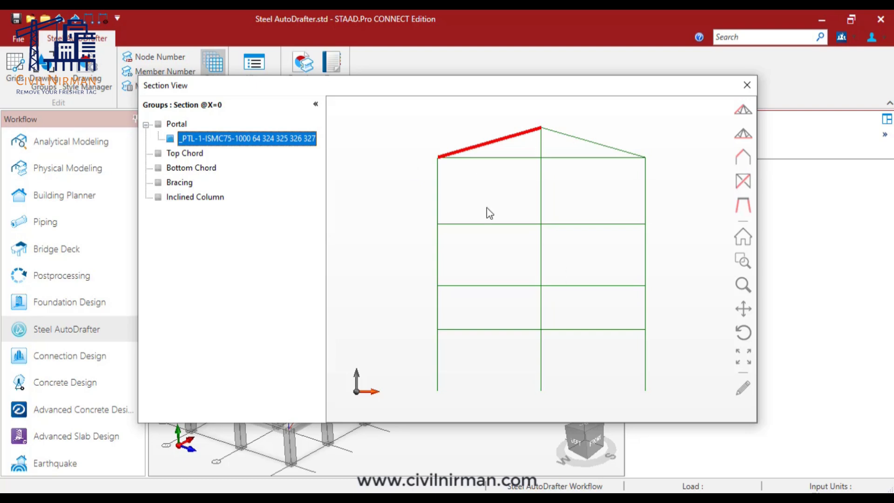
pyautogui.click(745, 88)
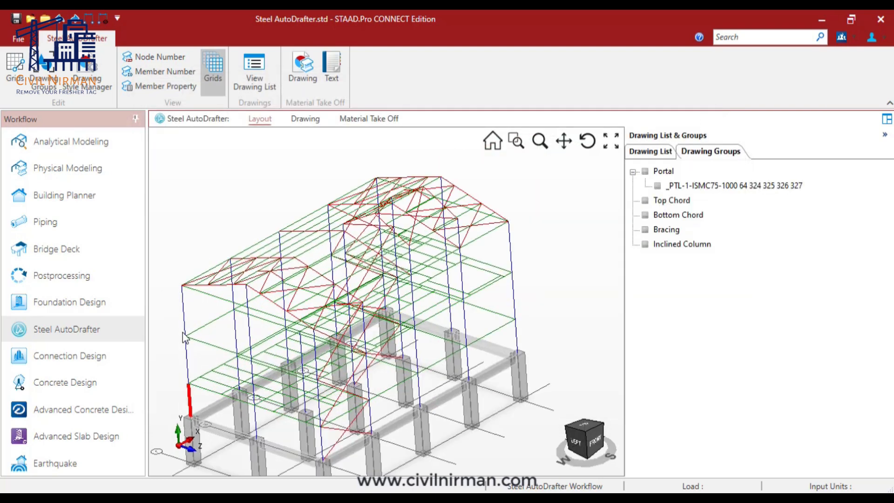
# - Cut the section at X = 5000 through the second column along the side of the frame
pyautogui.click(239, 373)
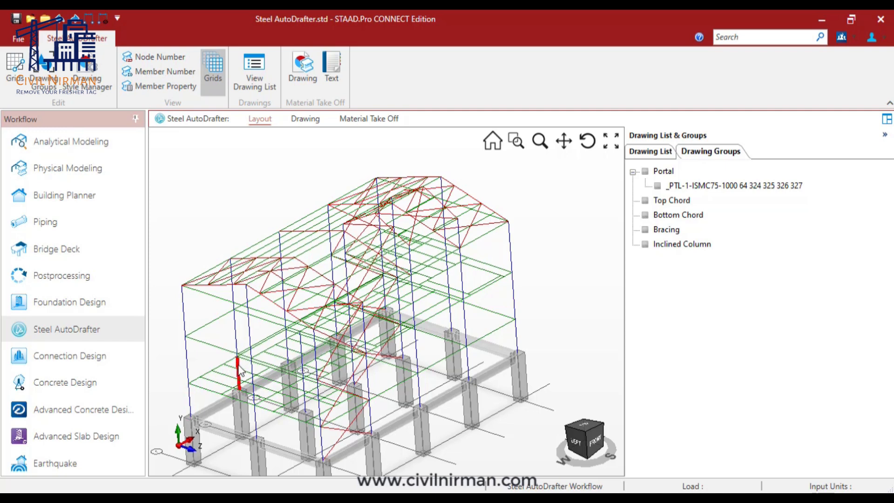
pyautogui.rightClick(239, 366)
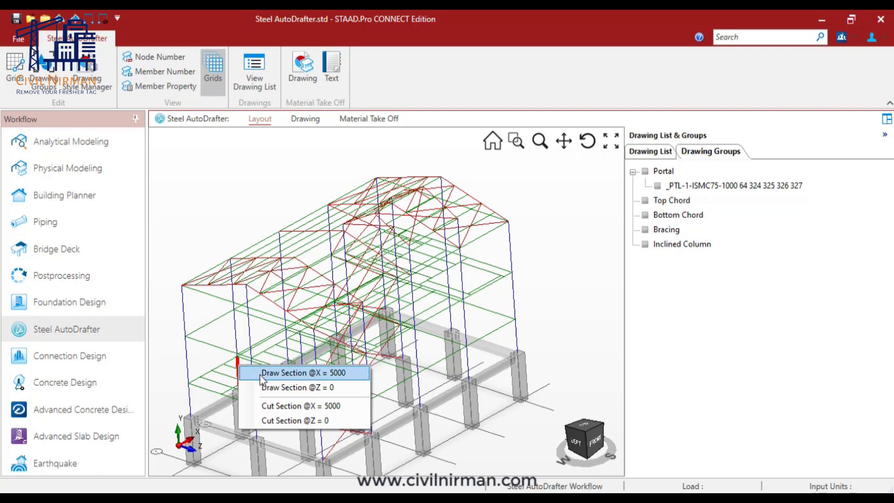
pyautogui.click(279, 407)
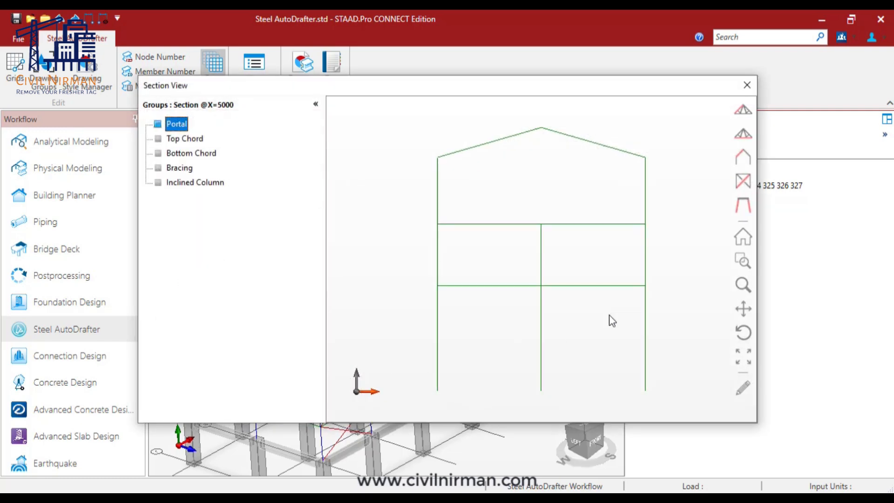
# - Create a Portal group from the left roof rafter at X = 5000 with ISMC75 purlins at 1000 spacing, and check its members
pyautogui.click(744, 161)
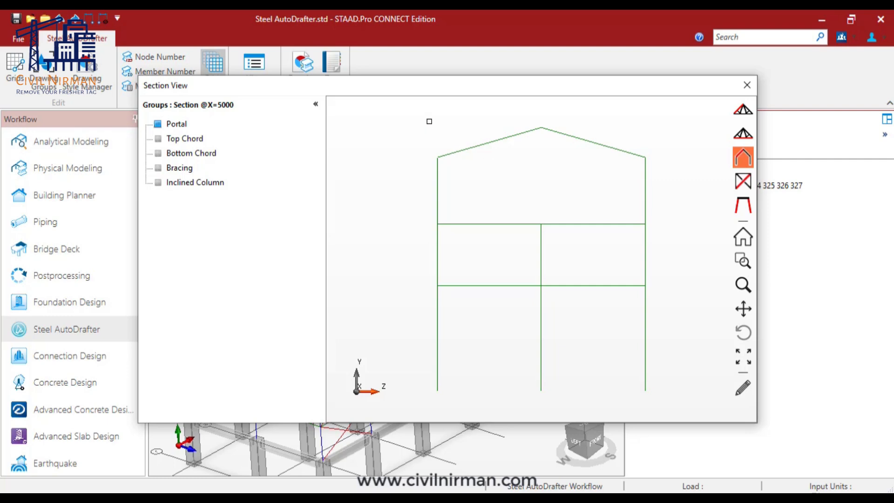
pyautogui.moveTo(479, 140); pyautogui.dragTo(543, 159)
pyautogui.rightClick(480, 154)
pyautogui.click(487, 158)
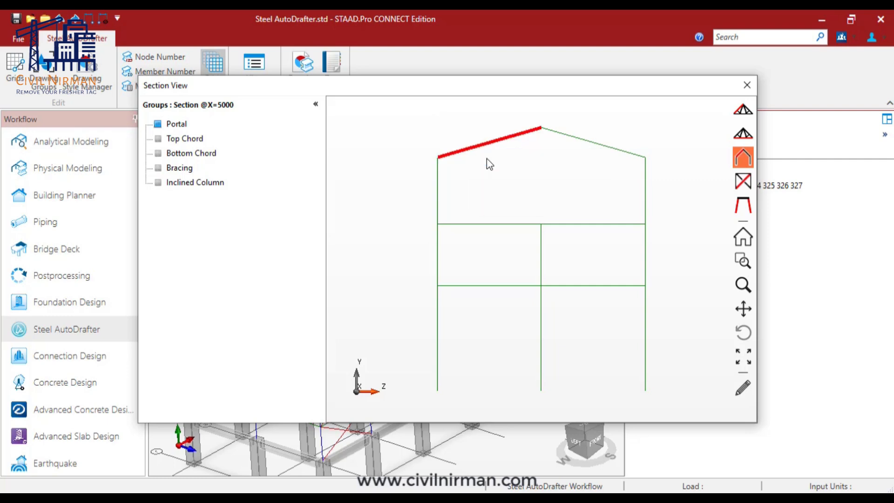
pyautogui.click(524, 278)
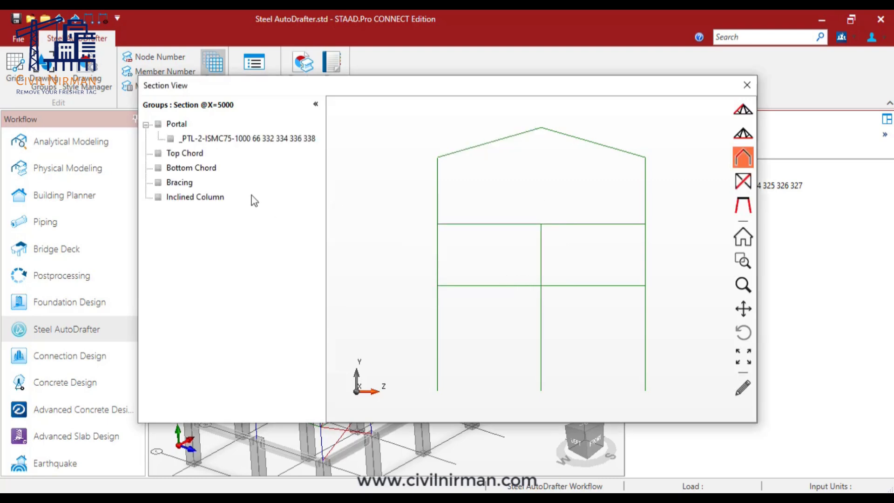
pyautogui.click(180, 126)
pyautogui.click(183, 138)
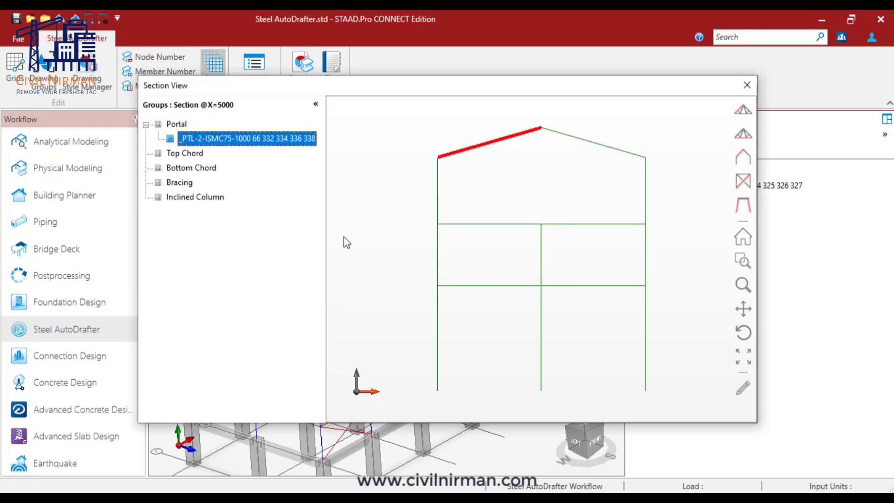
pyautogui.click(746, 84)
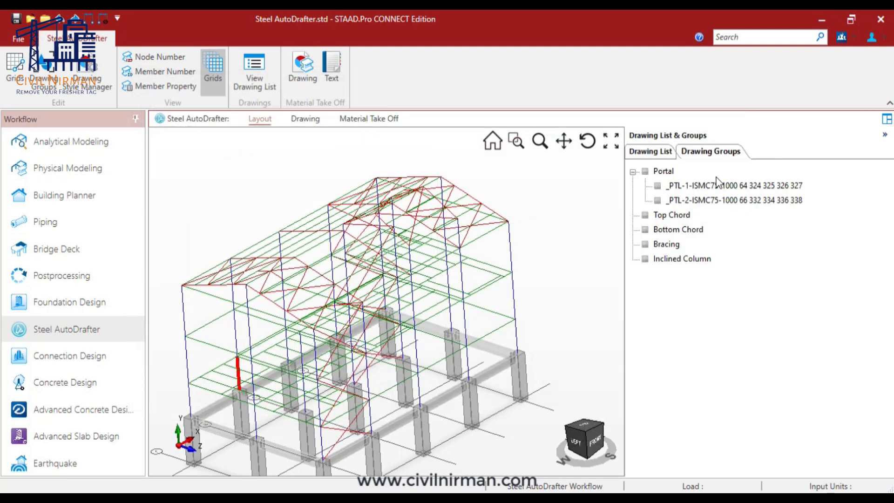
# - Highlight the two Portal groups in turn and examine the location of their rafters in the rotated 3D model
pyautogui.click(680, 186)
pyautogui.click(685, 201)
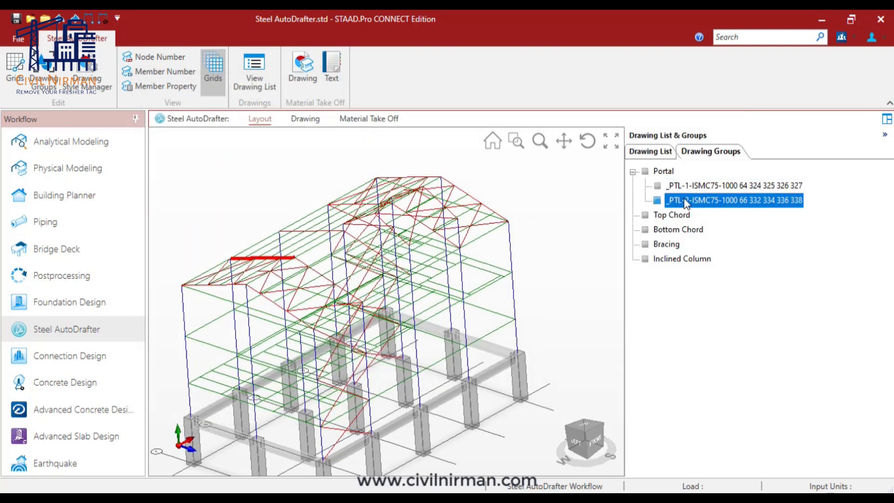
pyautogui.click(699, 188)
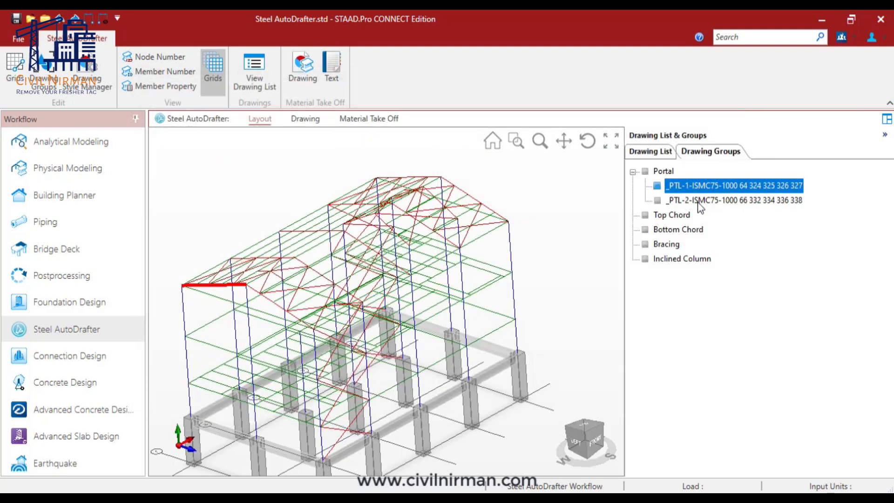
pyautogui.click(700, 202)
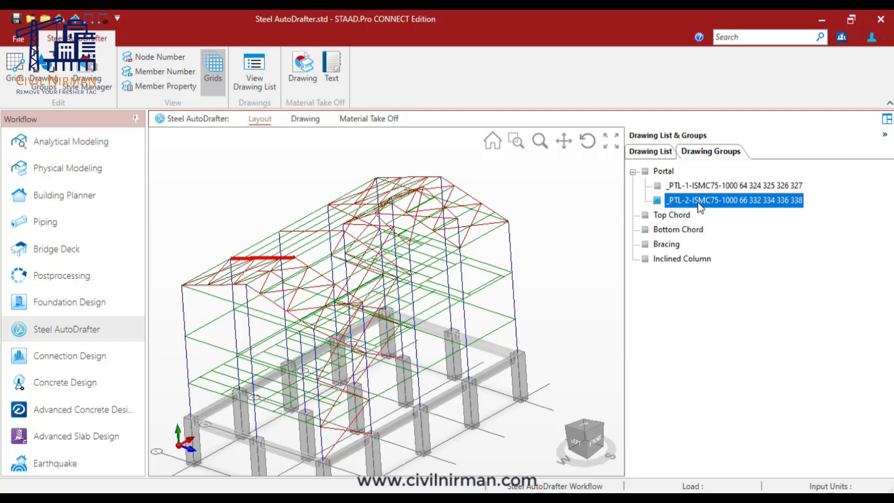
pyautogui.moveTo(327, 311); pyautogui.dragTo(323, 297)
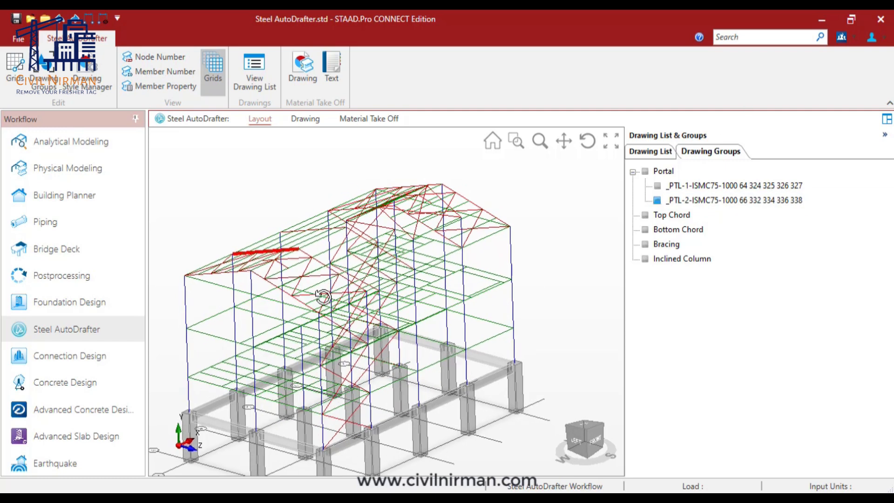
pyautogui.moveTo(322, 296); pyautogui.dragTo(321, 311, button='middle')
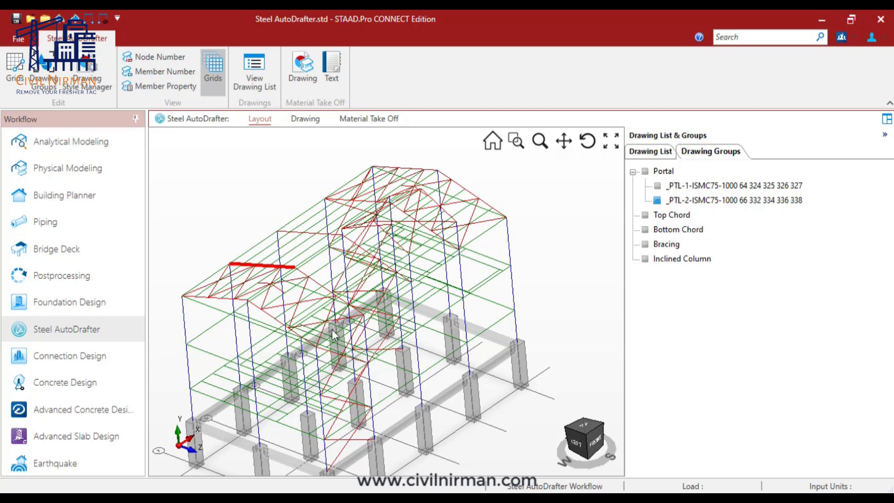
pyautogui.click(680, 188)
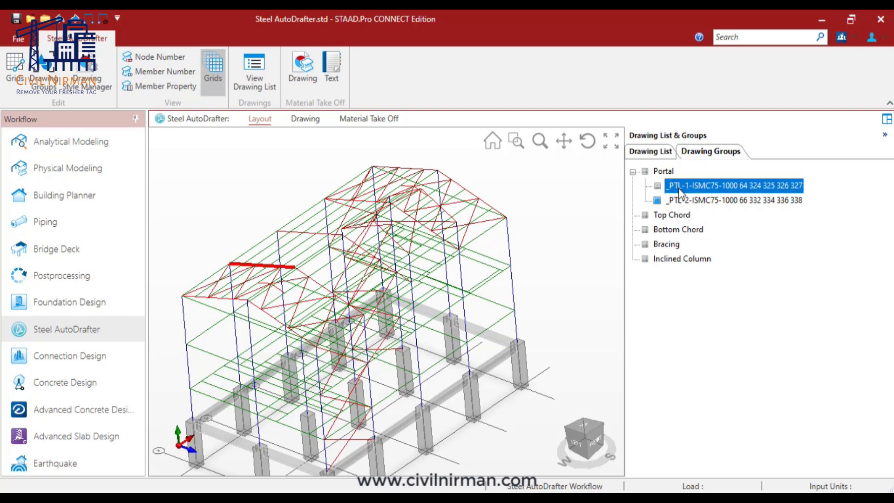
pyautogui.click(681, 201)
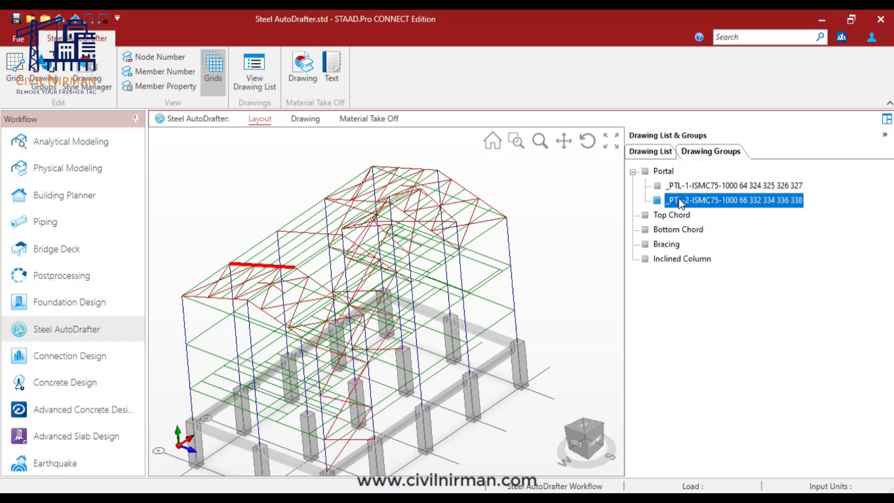
# - Go through the Top Chord, Bottom Chord, Bracing and Inclined Column group types
pyautogui.click(669, 214)
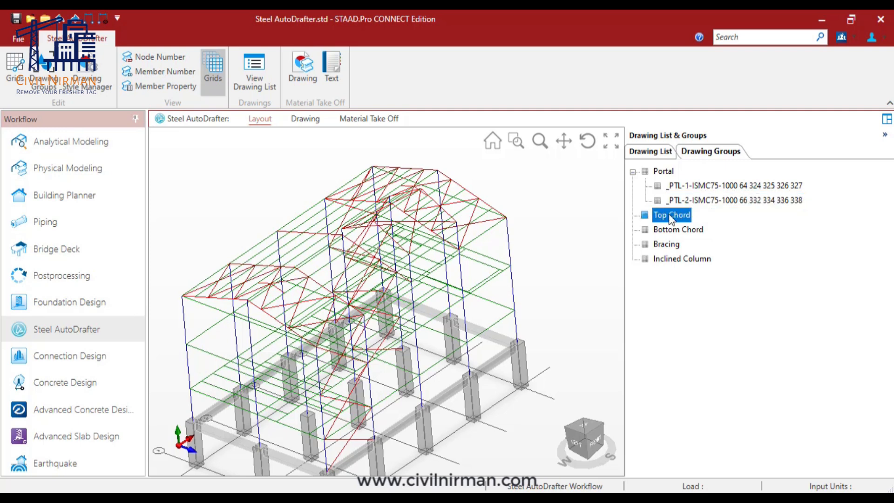
pyautogui.click(674, 230)
pyautogui.click(670, 244)
pyautogui.click(673, 259)
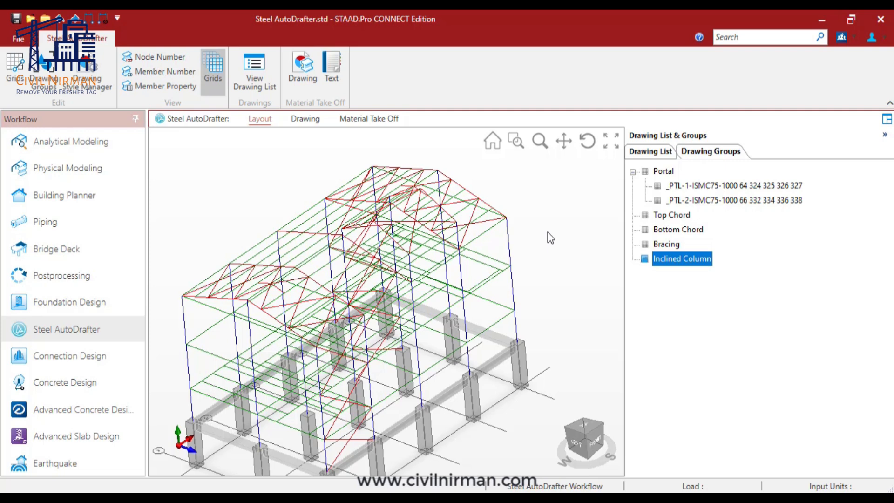
# - Generate the plan drawing at Y = 0 from the plinth beam at X = 0, using scale 1:100 and Full Sections
pyautogui.scroll(-2, 591, 269)
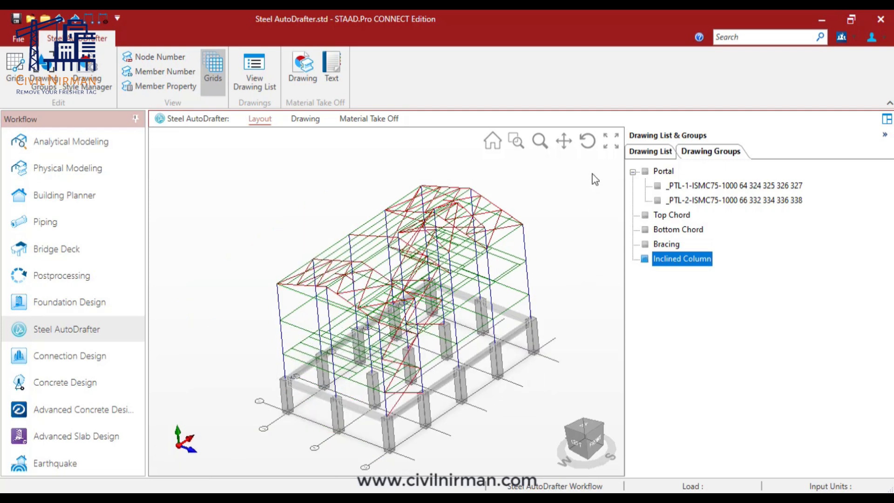
pyautogui.click(885, 135)
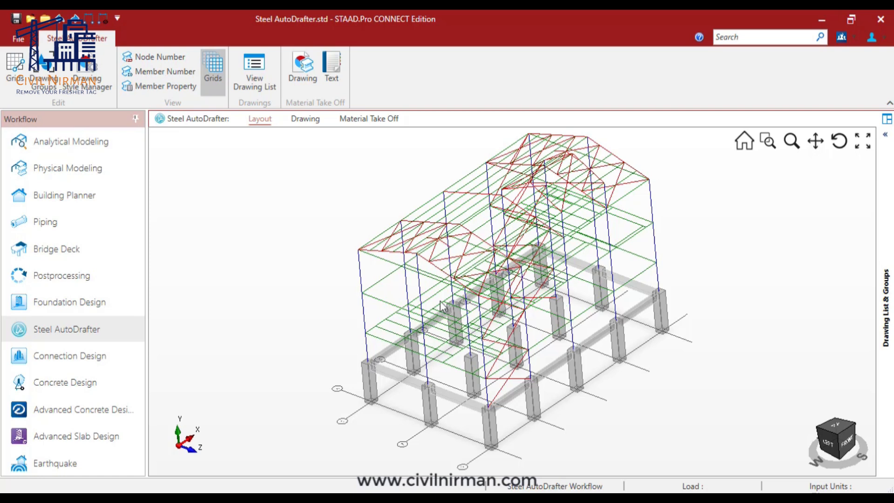
pyautogui.click(395, 382)
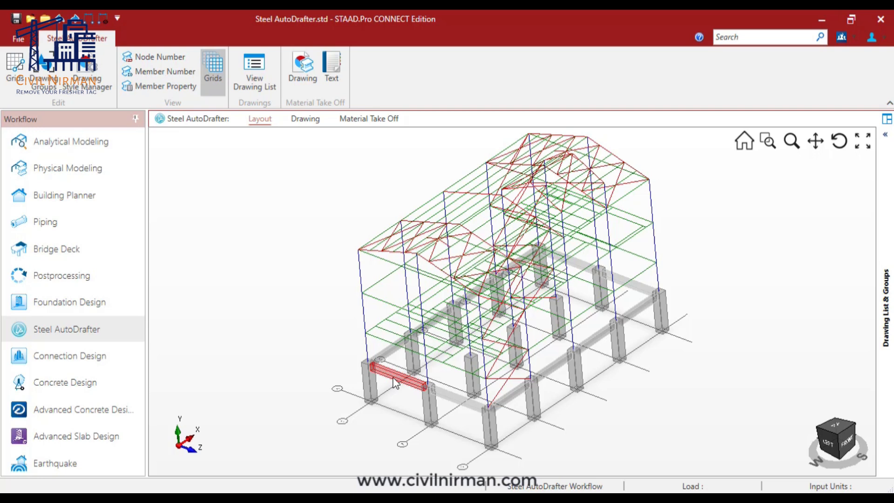
pyautogui.rightClick(398, 373)
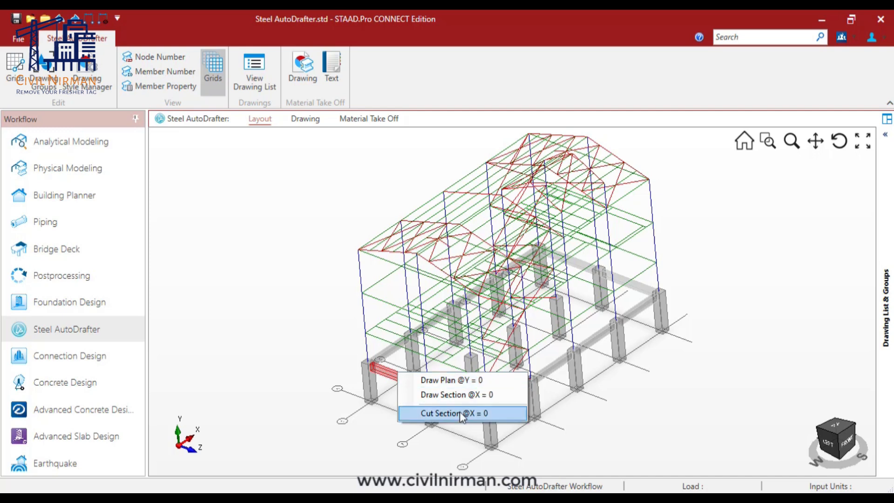
pyautogui.click(463, 380)
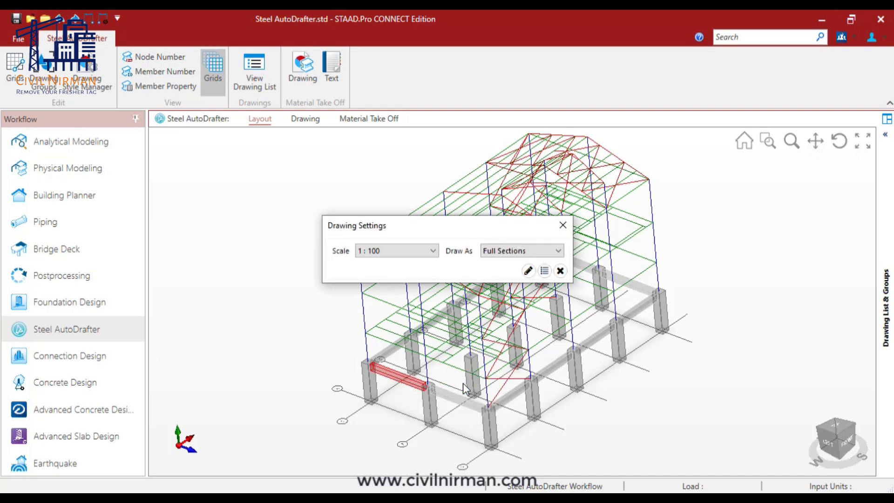
pyautogui.click(527, 271)
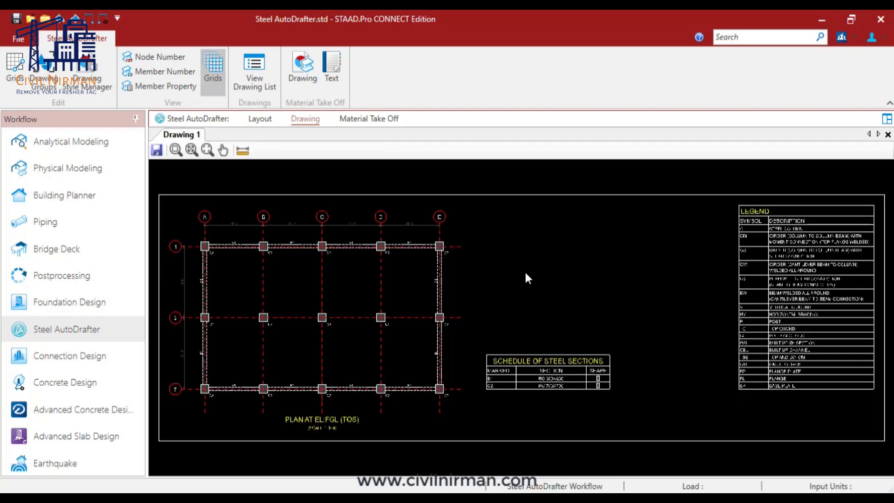
# - Examine the generated plan drawing for its overall layout of grids, columns and plinth beams
pyautogui.scroll(1, 223, 284)
pyautogui.scroll(-1, 275, 271)
pyautogui.moveTo(276, 271); pyautogui.dragTo(317, 259, button='middle')
pyautogui.scroll(3, 264, 241)
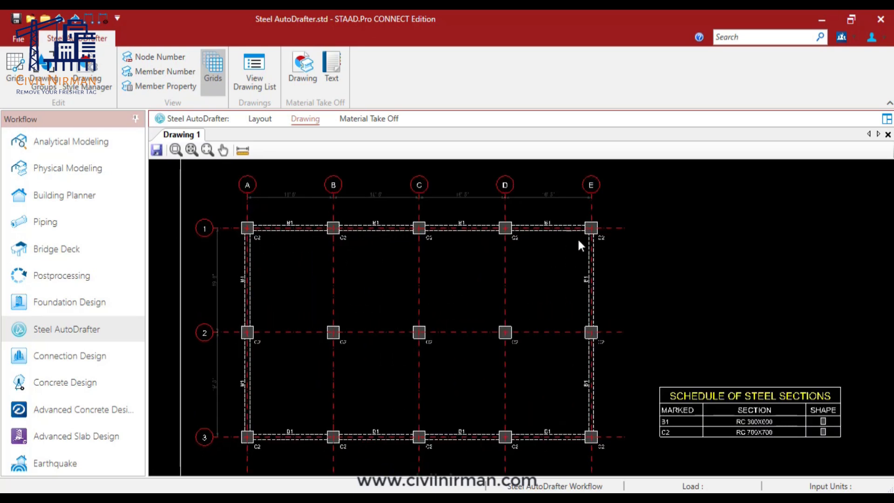
pyautogui.scroll(-1, 675, 391)
pyautogui.scroll(3, 569, 349)
pyautogui.scroll(-3, 691, 326)
pyautogui.moveTo(522, 272); pyautogui.dragTo(599, 330, button='middle')
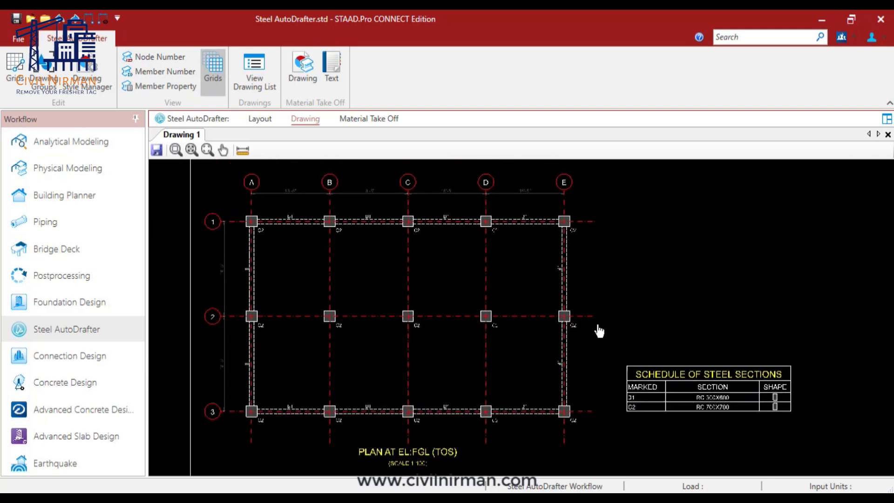
pyautogui.scroll(-1, 305, 291)
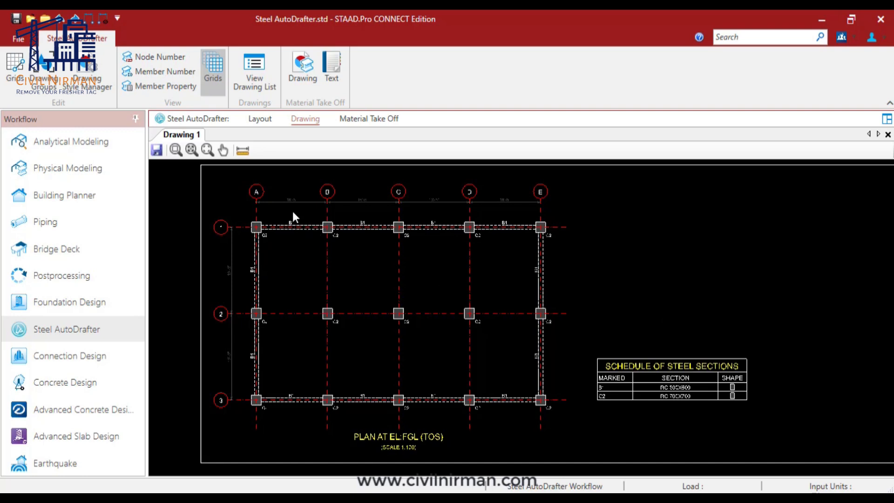
pyautogui.scroll(1, 294, 214)
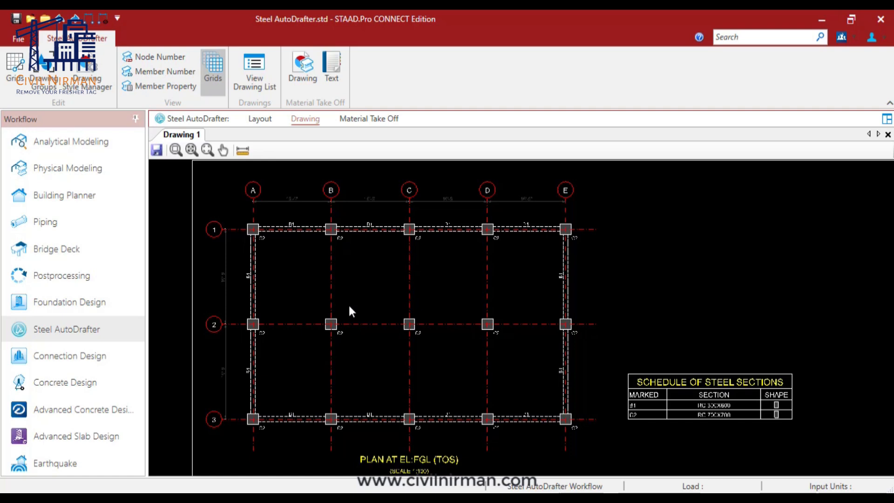
pyautogui.scroll(1, 275, 200)
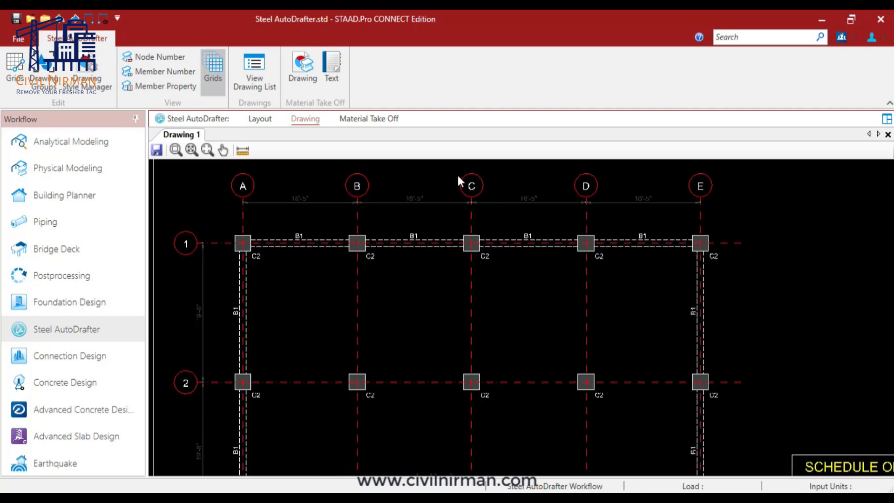
# - Inspect the plan's grid labels, spacing dimensions and member marks for beams and columns up close
pyautogui.scroll(4, 457, 176)
pyautogui.scroll(-7, 388, 285)
pyautogui.moveTo(453, 309); pyautogui.dragTo(463, 169, button='middle')
pyautogui.moveTo(418, 318); pyautogui.dragTo(418, 439, button='middle')
pyautogui.scroll(3, 399, 292)
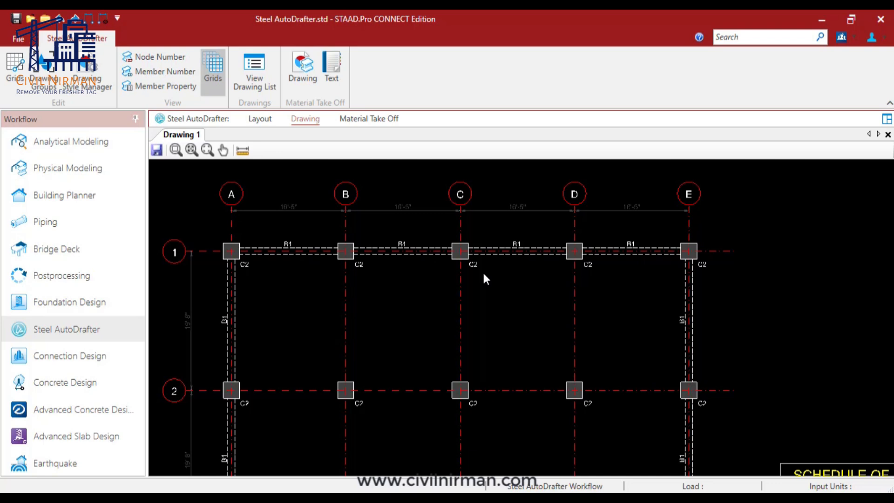
pyautogui.scroll(-1, 482, 270)
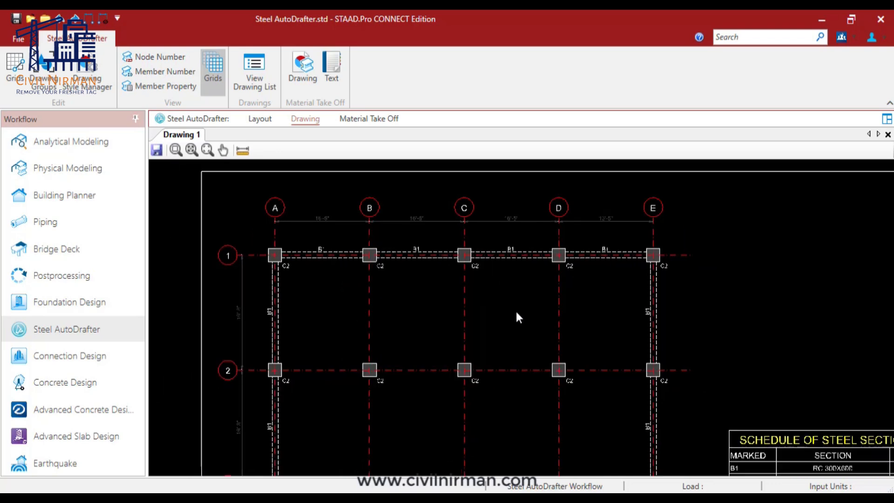
pyautogui.moveTo(515, 315); pyautogui.dragTo(497, 298, button='middle')
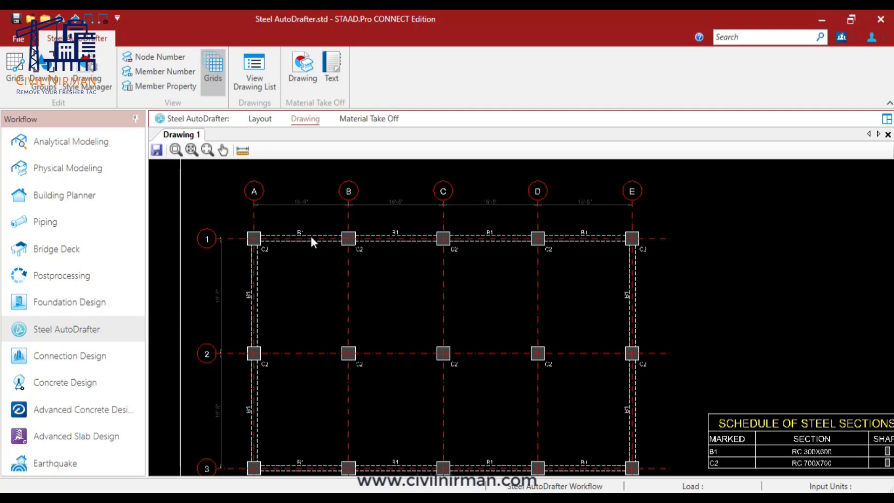
pyautogui.moveTo(311, 415); pyautogui.dragTo(325, 393, button='middle')
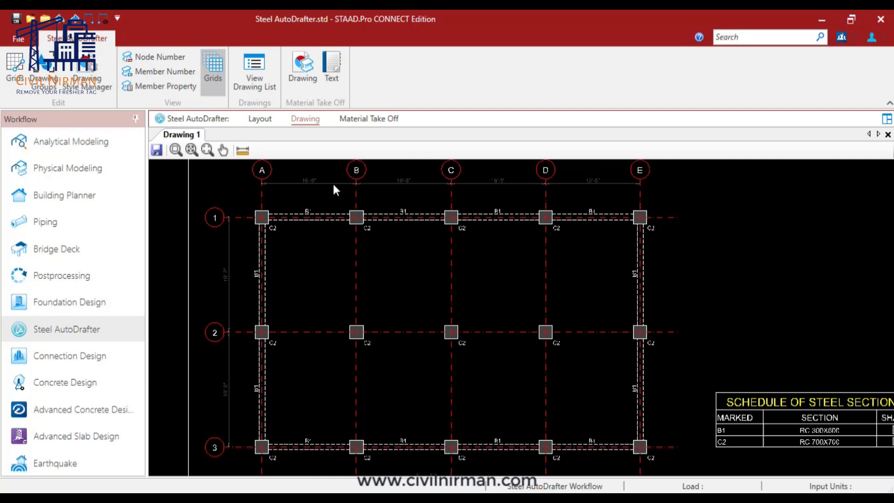
pyautogui.scroll(4, 321, 192)
pyautogui.scroll(-2, 283, 216)
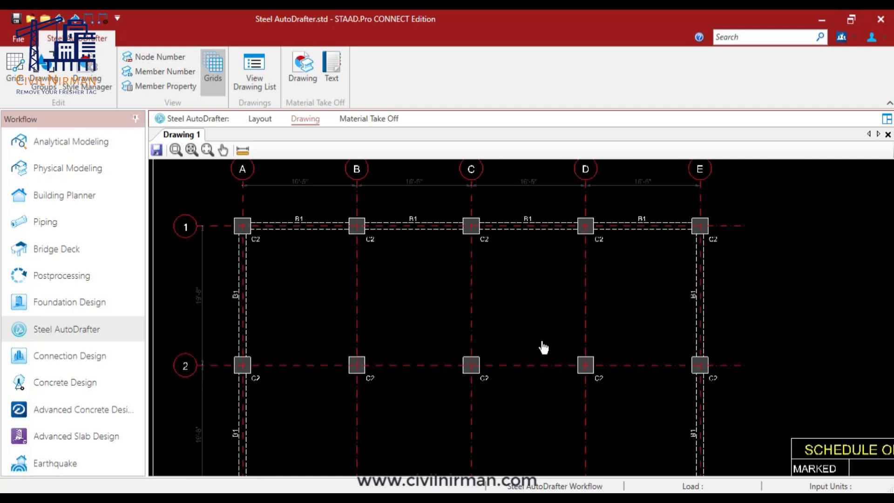
# - Read the Schedule of Steel Sections and compare its marks with the beams and columns in the plan
pyautogui.moveTo(543, 346); pyautogui.dragTo(305, 246, button='middle')
pyautogui.scroll(1, 600, 373)
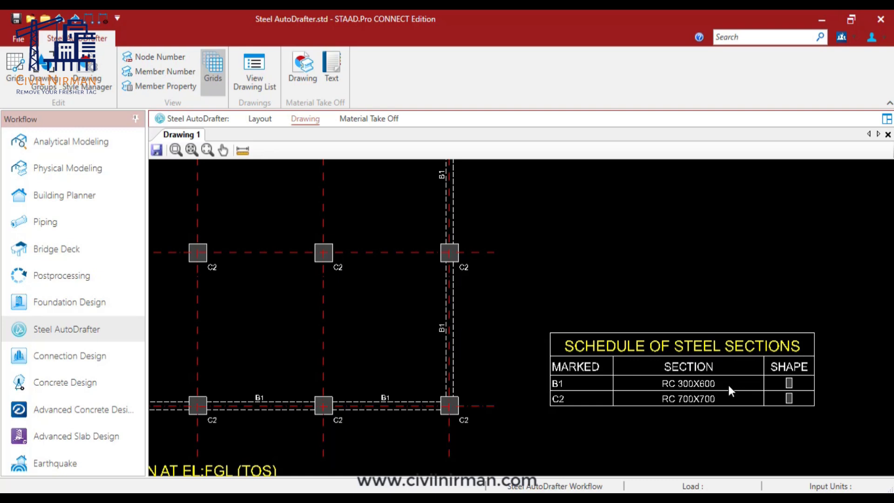
pyautogui.scroll(-1, 711, 403)
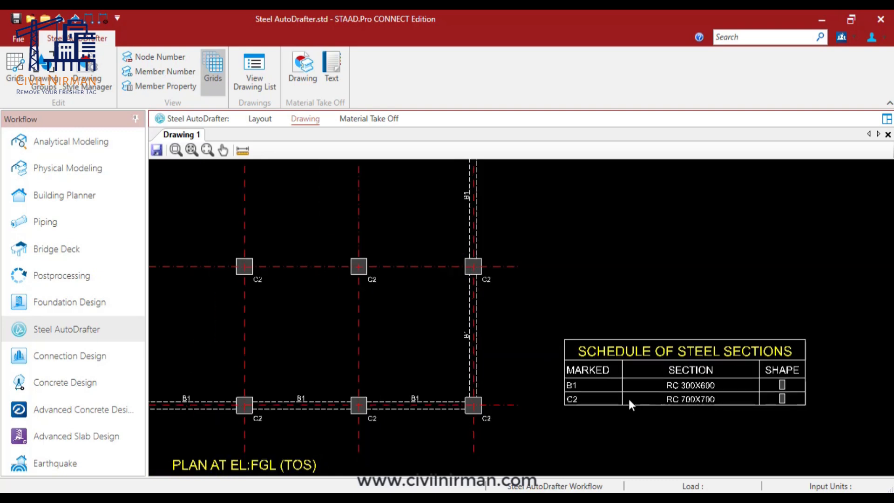
pyautogui.scroll(-2, 560, 374)
pyautogui.moveTo(429, 357); pyautogui.dragTo(581, 372, button='middle')
pyautogui.scroll(-2, 463, 349)
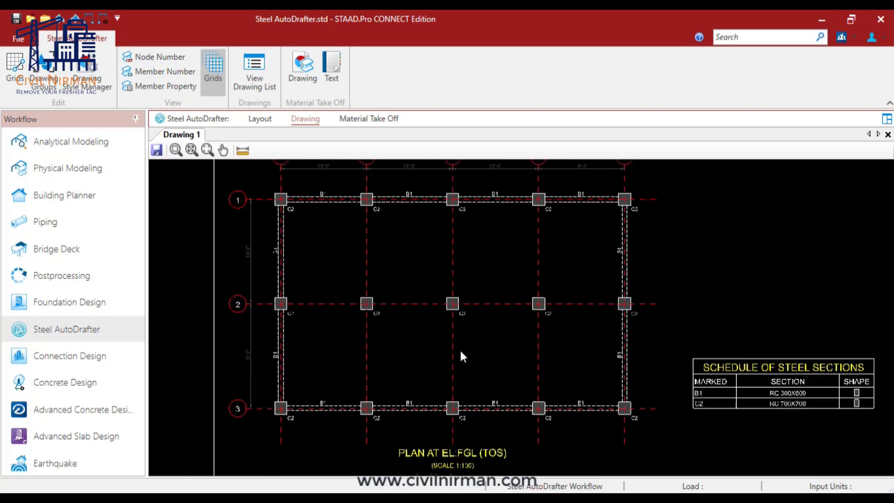
pyautogui.moveTo(497, 355)
pyautogui.mouseDown(button='middle')
pyautogui.moveTo(480, 377)
pyautogui.moveTo(473, 339)
pyautogui.mouseUp(button='middle')
pyautogui.scroll(1, 480, 360)
pyautogui.scroll(-1, 479, 359)
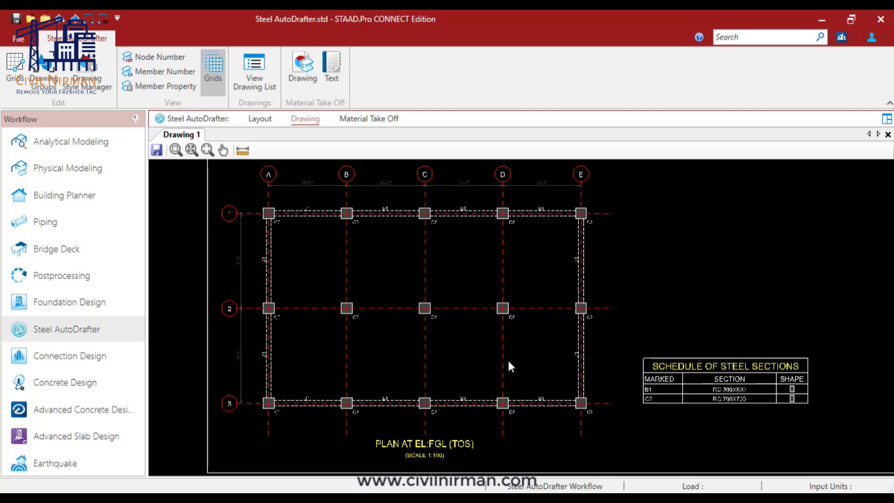
# - Check the elevation title and scale note beneath the plan
pyautogui.scroll(2, 485, 412)
pyautogui.scroll(-1, 485, 413)
pyautogui.moveTo(485, 412); pyautogui.dragTo(520, 314, button='middle')
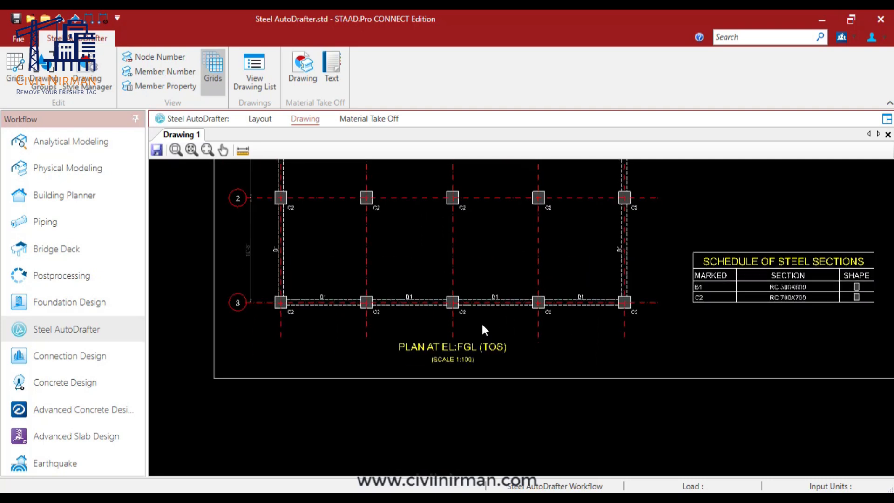
pyautogui.scroll(2, 483, 325)
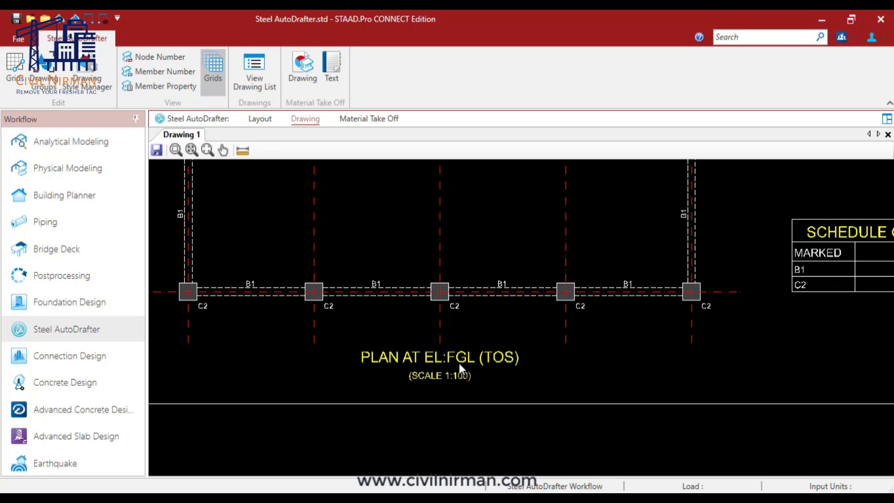
pyautogui.scroll(1, 455, 361)
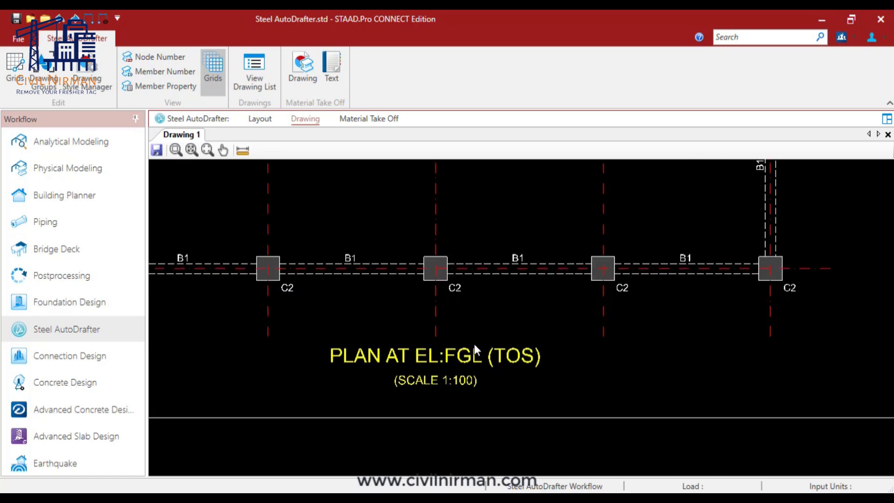
pyautogui.scroll(-4, 475, 345)
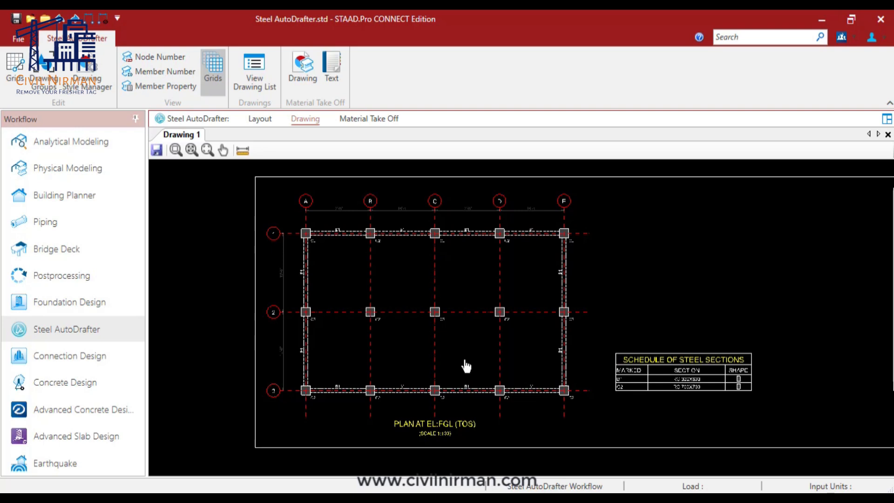
pyautogui.scroll(1, 345, 285)
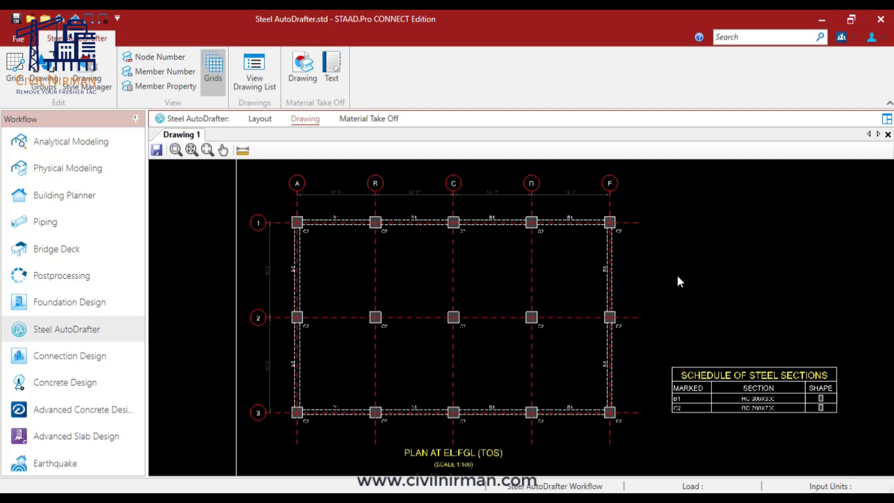
pyautogui.moveTo(414, 398); pyautogui.dragTo(381, 410, button='middle')
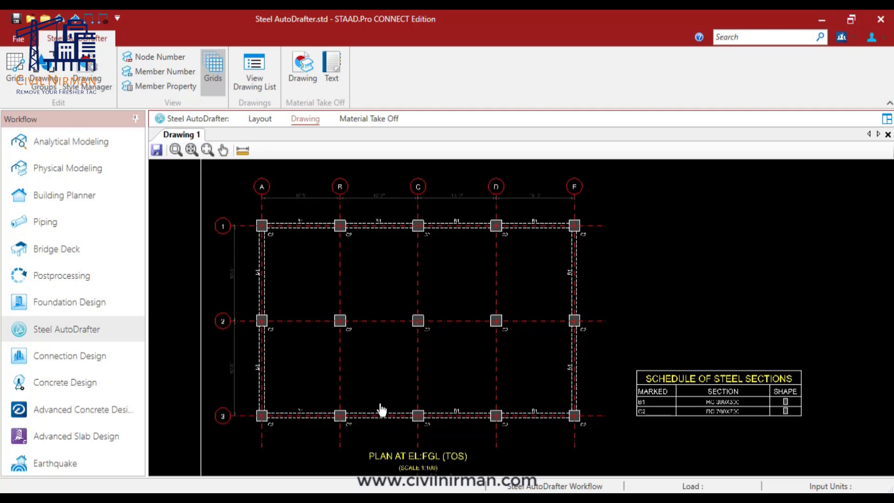
pyautogui.scroll(-1, 485, 322)
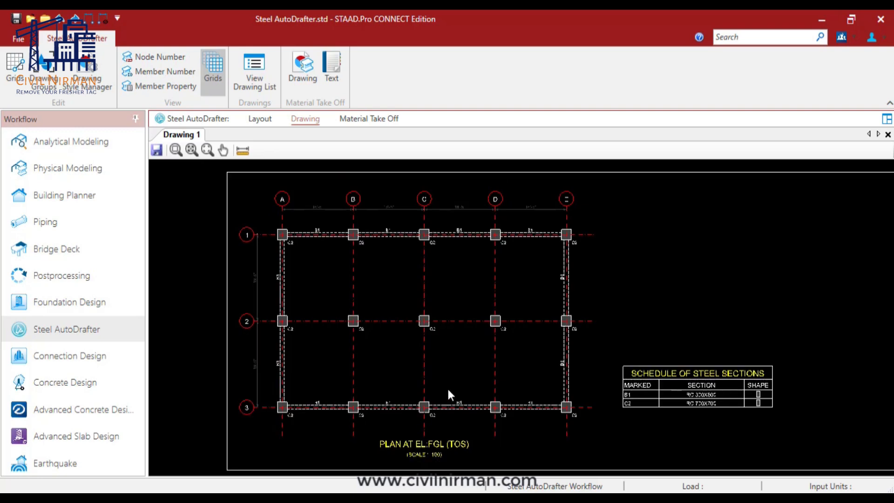
pyautogui.scroll(1, 448, 390)
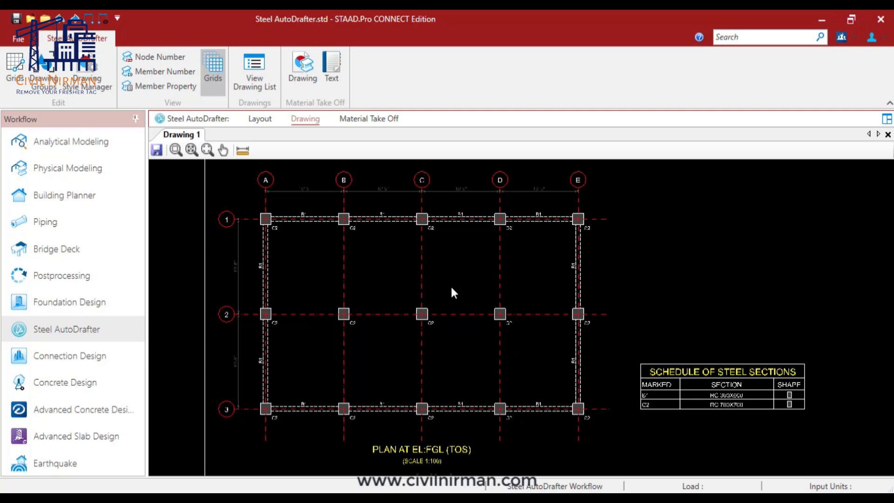
pyautogui.scroll(-1, 433, 286)
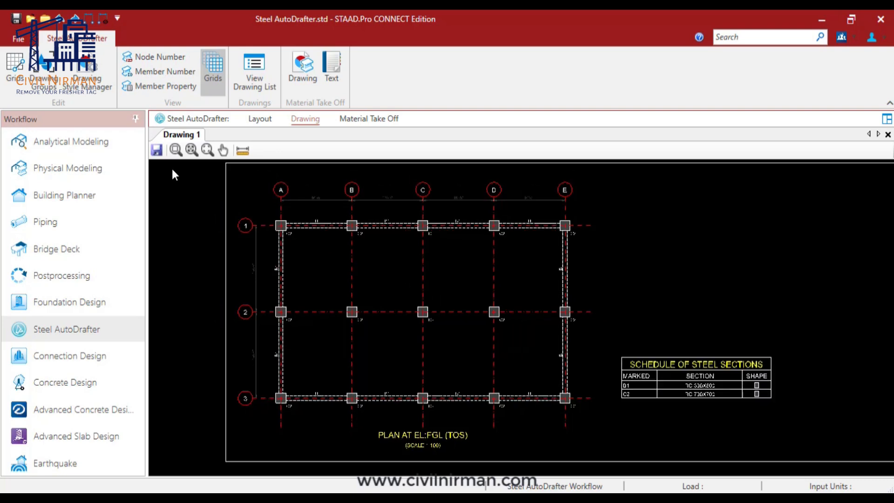
# - Return to the model layout and add the plan at Y = 0 to the drawing list at 1:100 with Full Sections
pyautogui.click(253, 120)
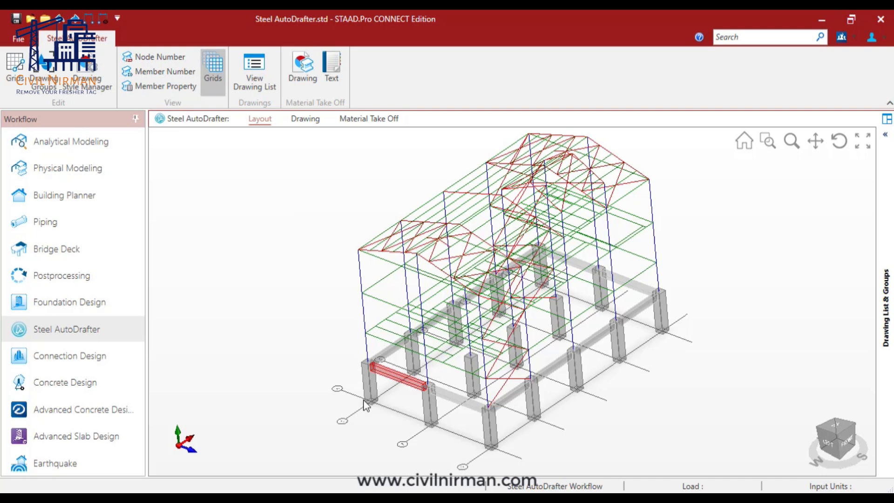
pyautogui.scroll(3, 365, 406)
pyautogui.rightClick(406, 337)
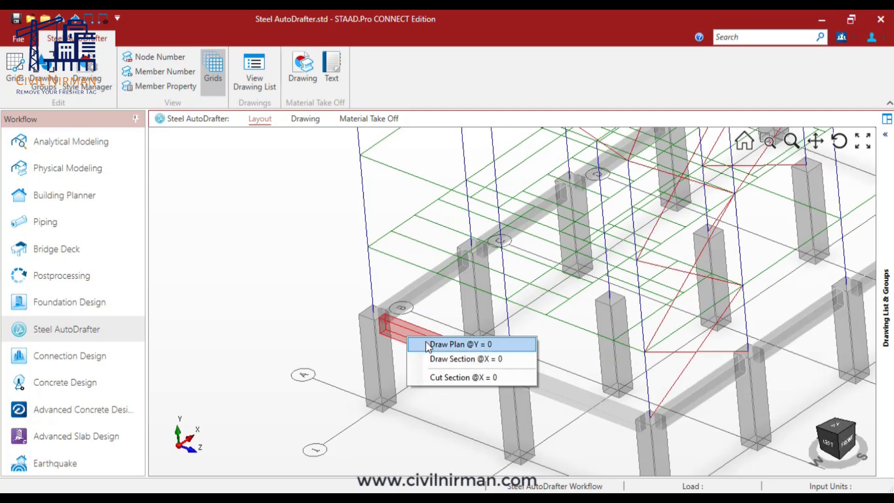
pyautogui.click(426, 344)
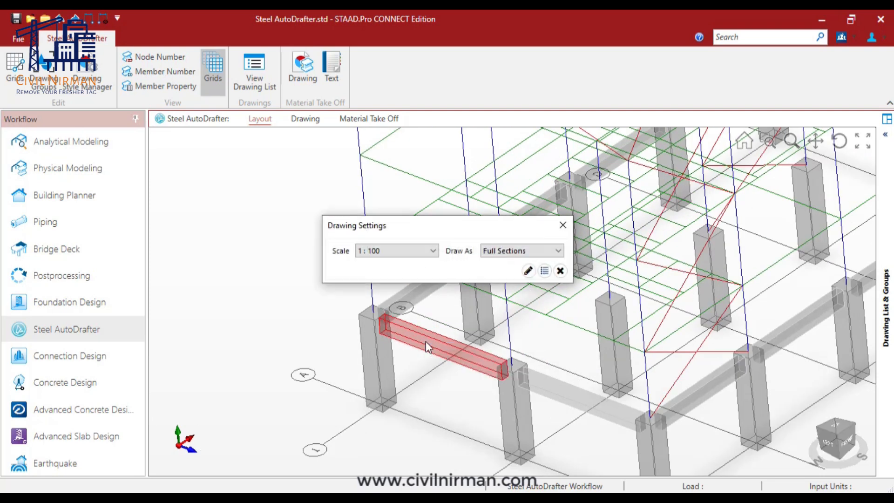
pyautogui.click(544, 270)
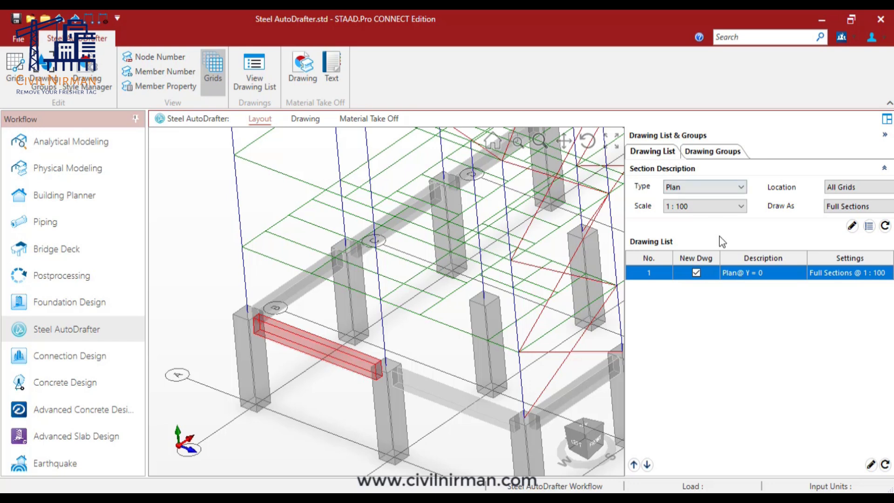
# - Add the plan at Y = 2500 to the drawing list at 1:100 with Full Sections
pyautogui.scroll(-3, 362, 277)
pyautogui.moveTo(458, 300); pyautogui.dragTo(460, 301, button='middle')
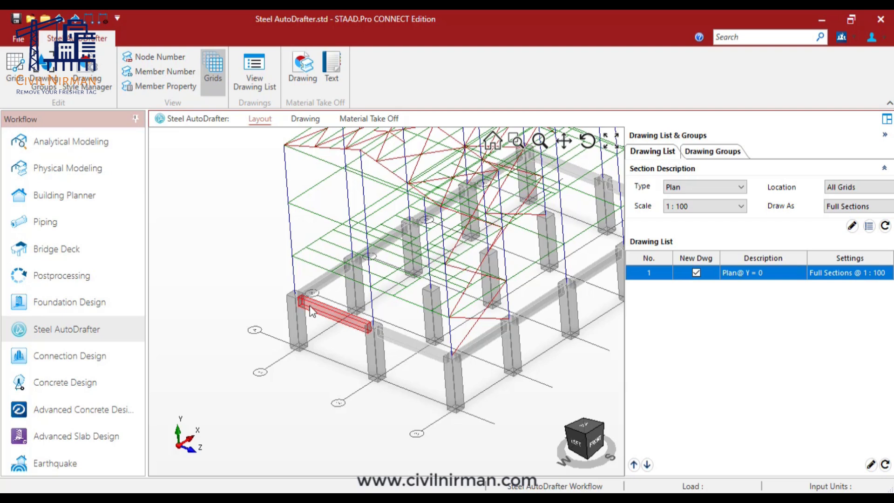
pyautogui.click(308, 263)
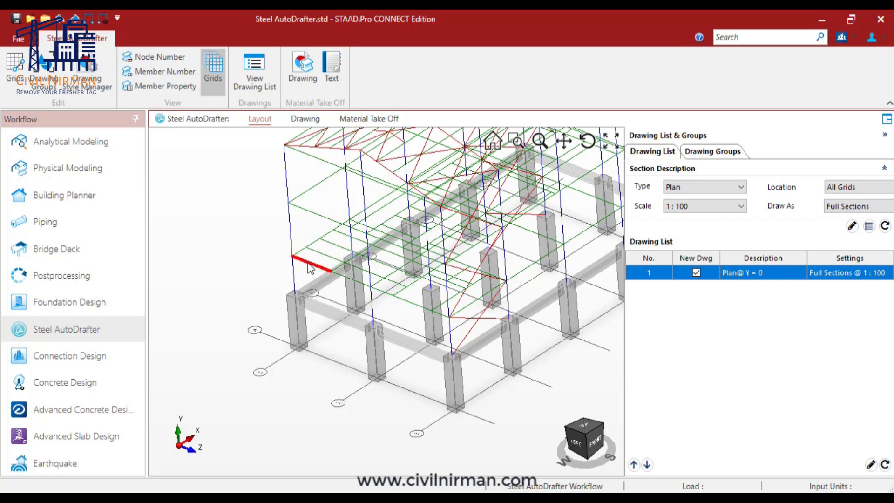
pyautogui.scroll(4, 309, 268)
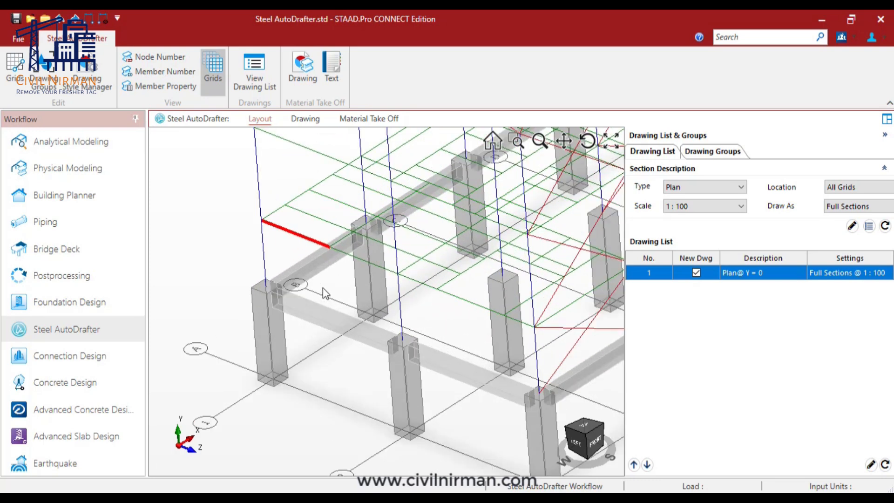
pyautogui.scroll(-3, 322, 288)
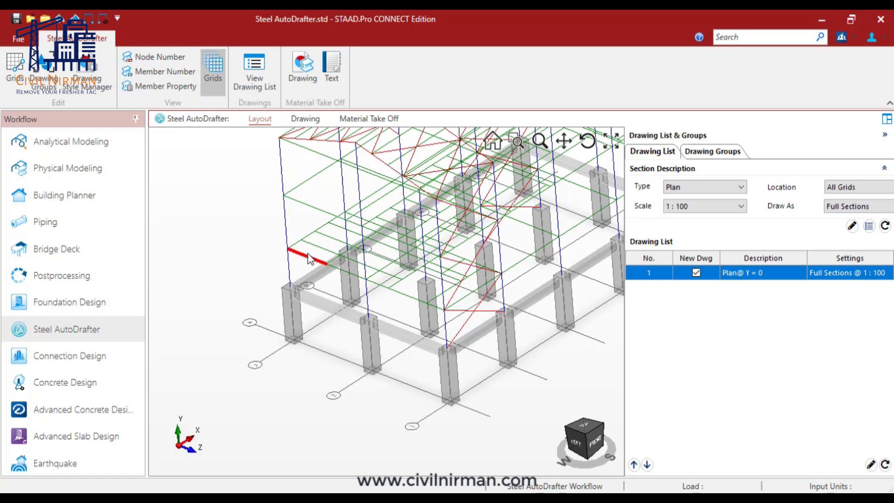
pyautogui.rightClick(309, 258)
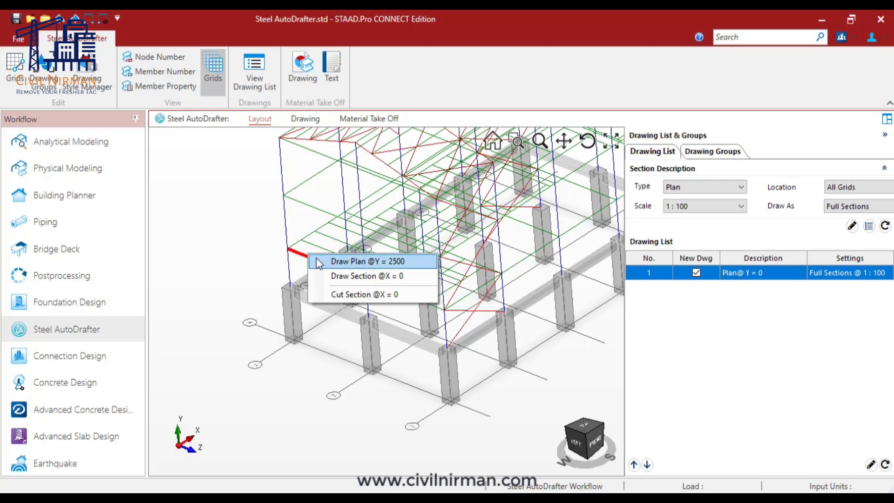
pyautogui.click(319, 261)
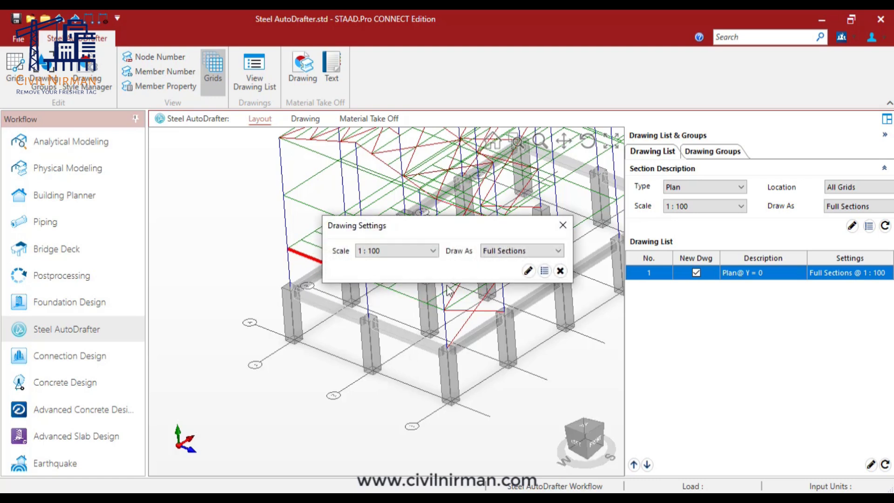
pyautogui.click(544, 270)
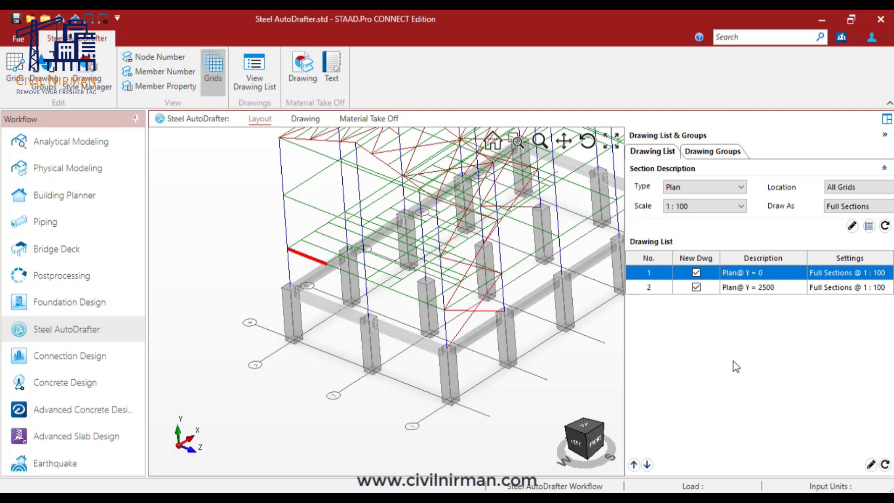
# - Review the available section types, plan locations, Draw As modes and scales in the section description
pyautogui.click(699, 185)
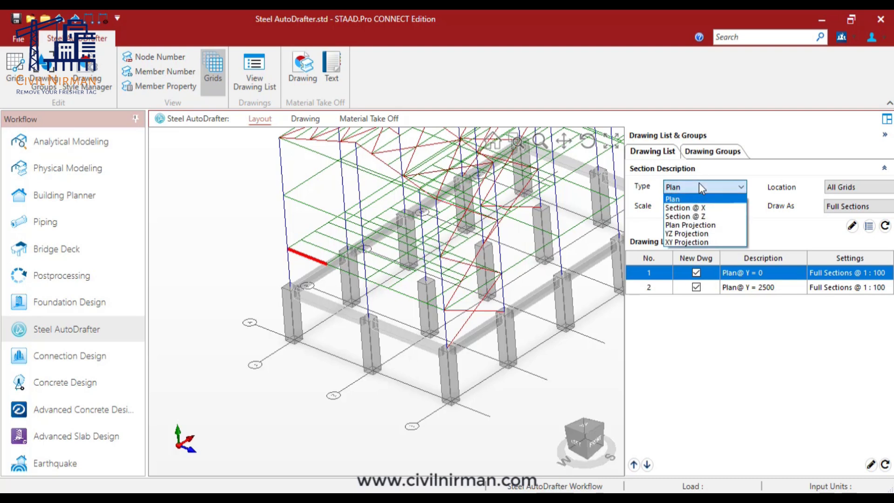
pyautogui.click(699, 185)
pyautogui.click(845, 186)
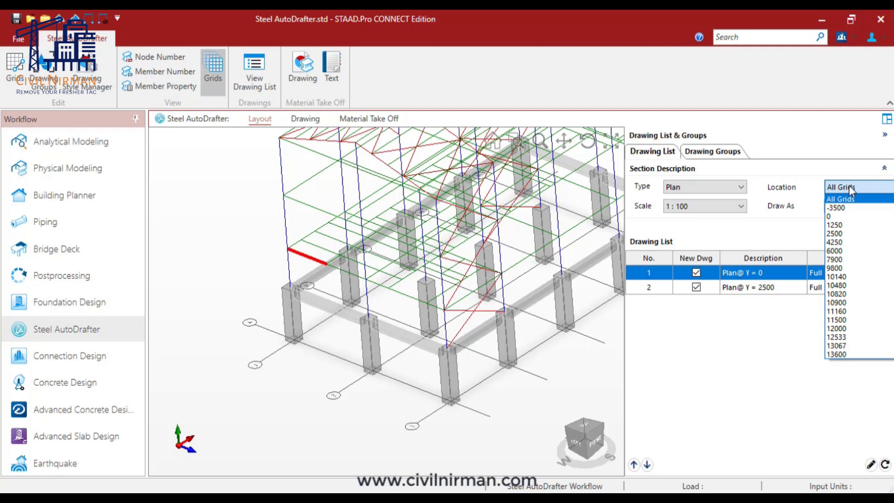
pyautogui.click(848, 186)
pyautogui.click(851, 206)
pyautogui.click(851, 204)
pyautogui.click(708, 205)
pyautogui.click(708, 202)
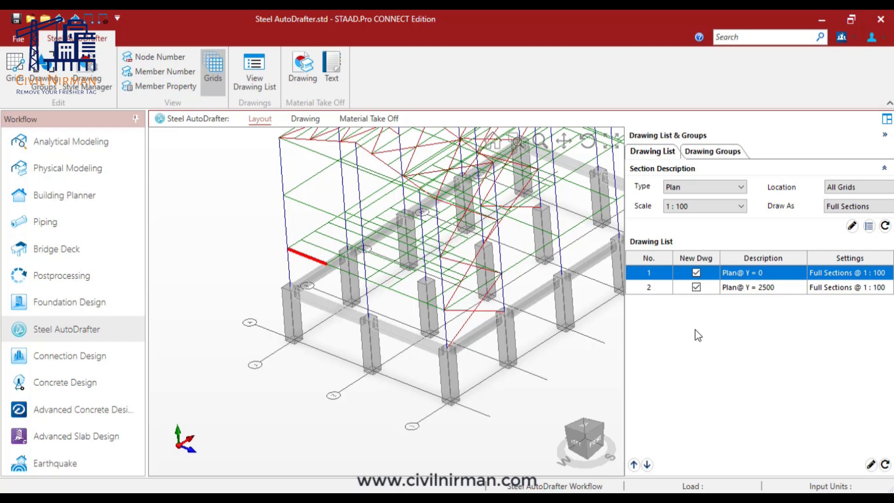
# - Add the plan at Y = 6000 to the drawing list at 1:100 with Full Sections and generate all listed drawings
pyautogui.click(305, 205)
pyautogui.rightClick(306, 206)
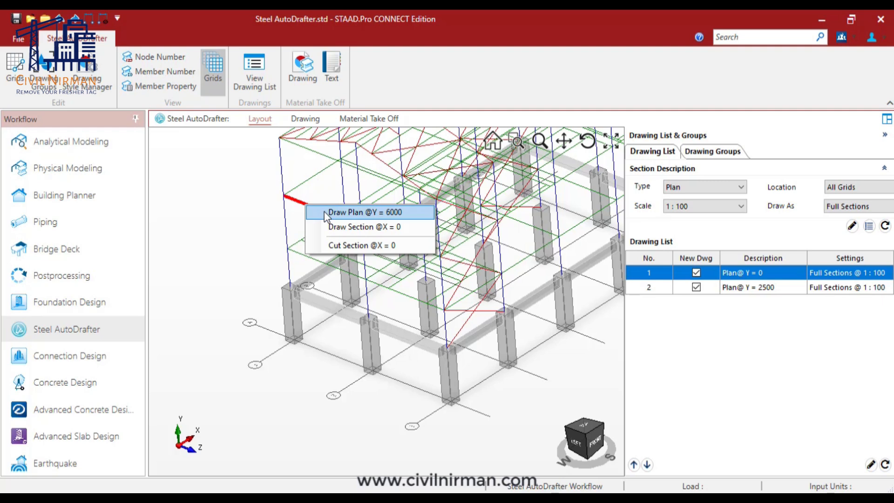
pyautogui.click(324, 211)
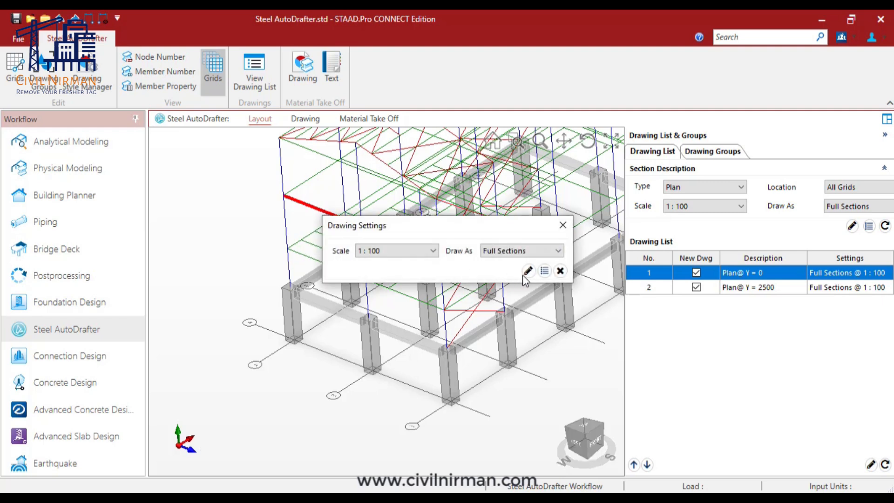
pyautogui.click(544, 271)
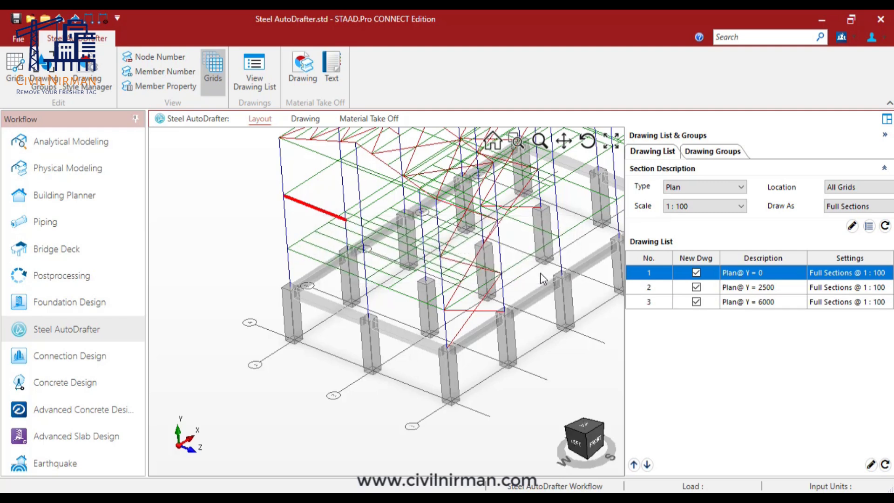
pyautogui.click(873, 467)
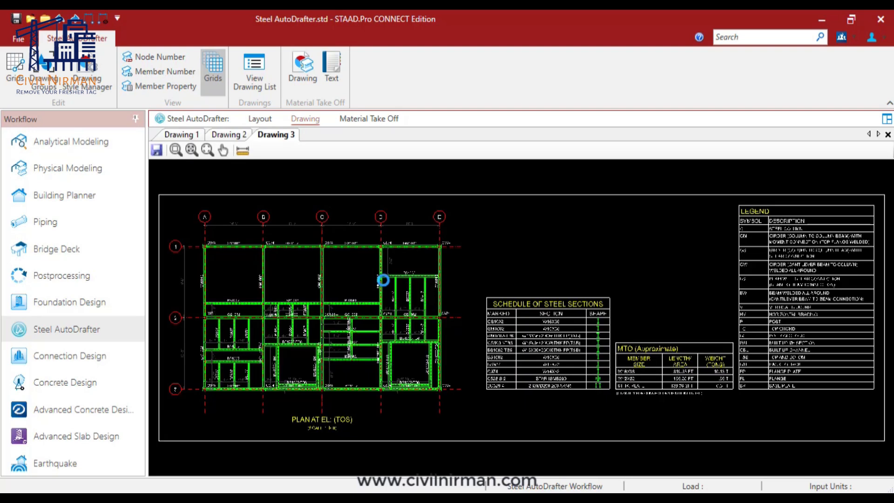
# - Check the elevation title and scale note beneath the plans in Drawing 1 and Drawing 2
pyautogui.click(190, 136)
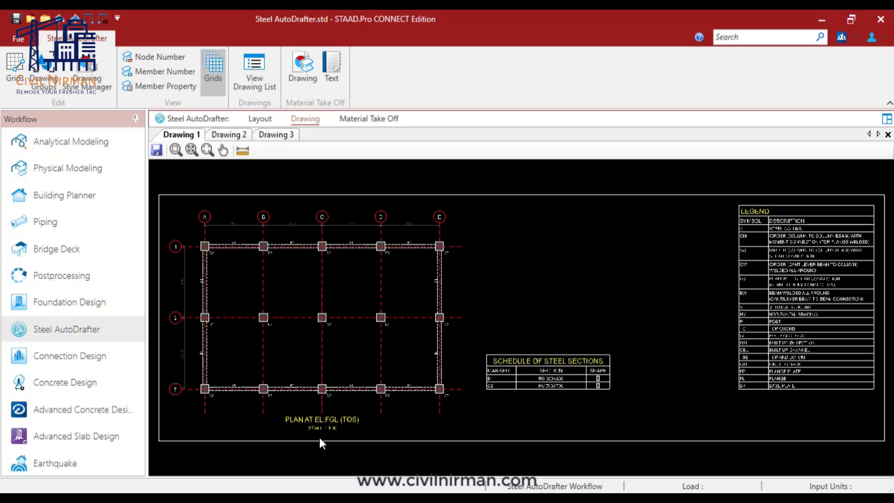
pyautogui.scroll(2, 319, 437)
pyautogui.scroll(1, 347, 414)
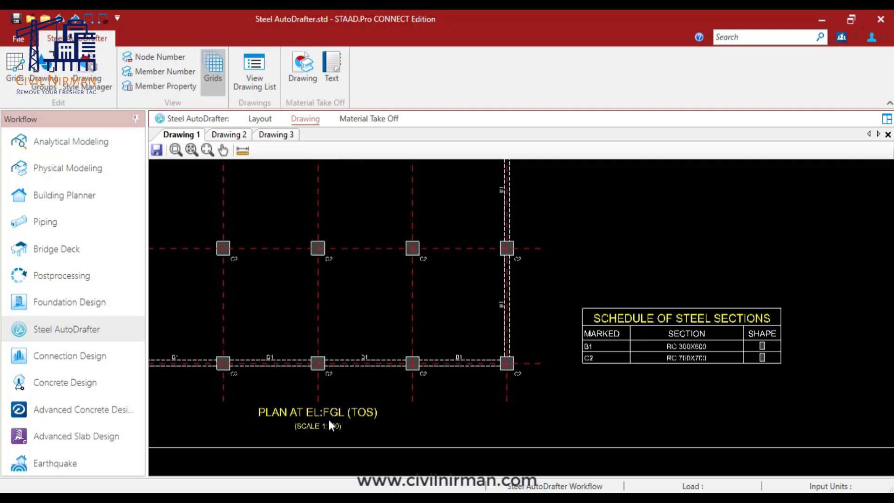
pyautogui.scroll(-5, 327, 417)
pyautogui.click(228, 134)
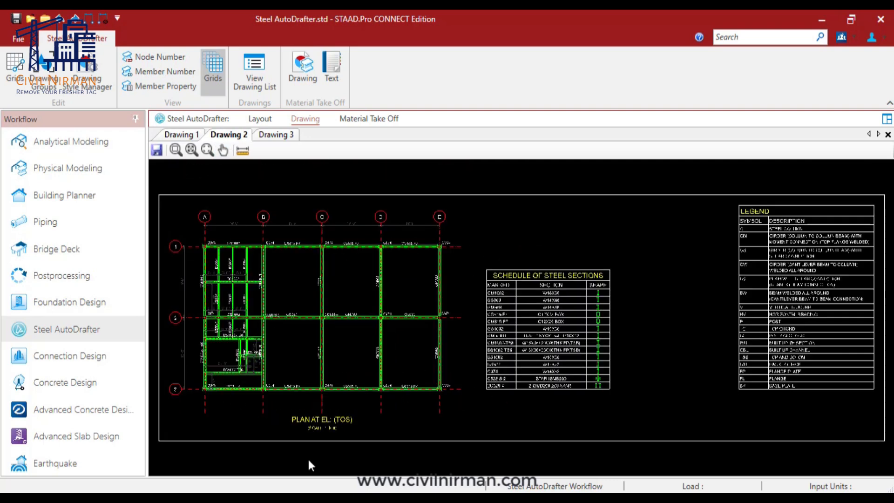
pyautogui.scroll(3, 319, 412)
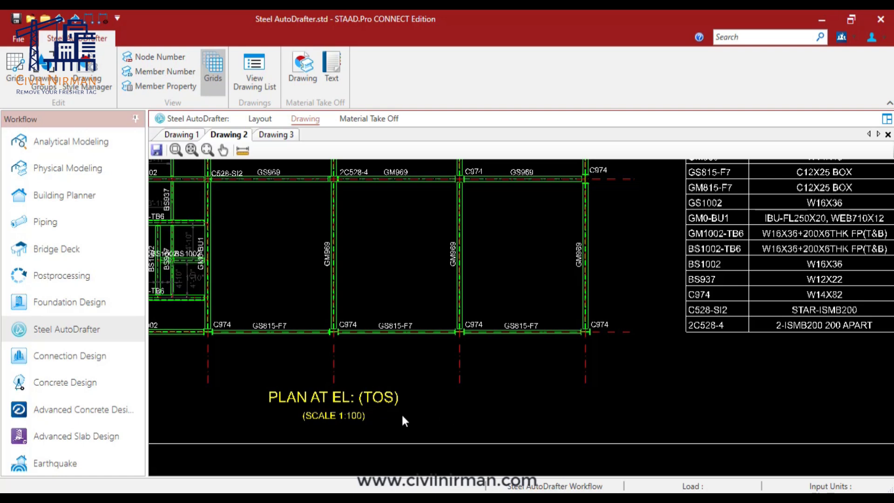
pyautogui.scroll(-2, 389, 399)
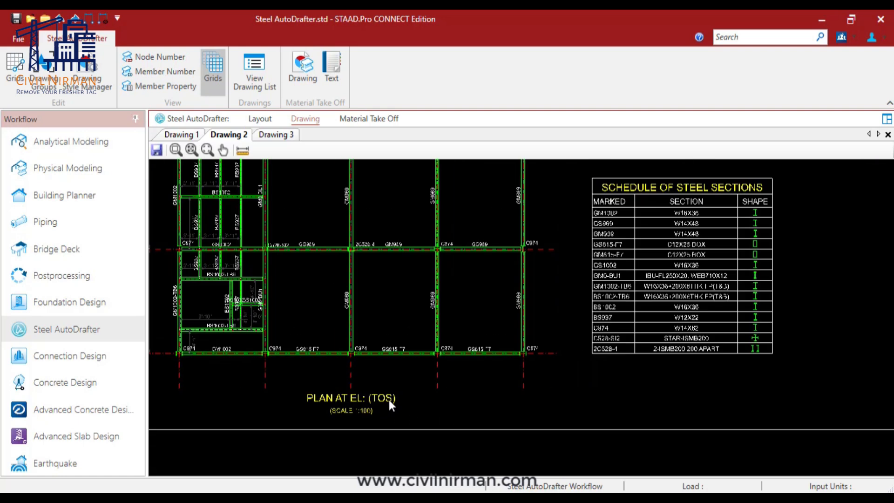
# - Examine Drawing 3's plan title, grid spacing and beam and column marks
pyautogui.click(276, 135)
pyautogui.scroll(3, 295, 374)
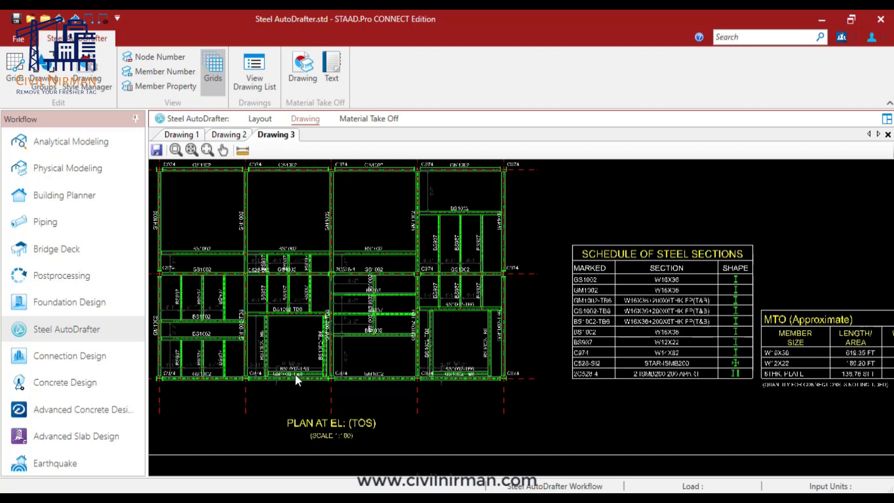
pyautogui.moveTo(302, 287); pyautogui.dragTo(345, 383, button='middle')
pyautogui.scroll(6, 317, 317)
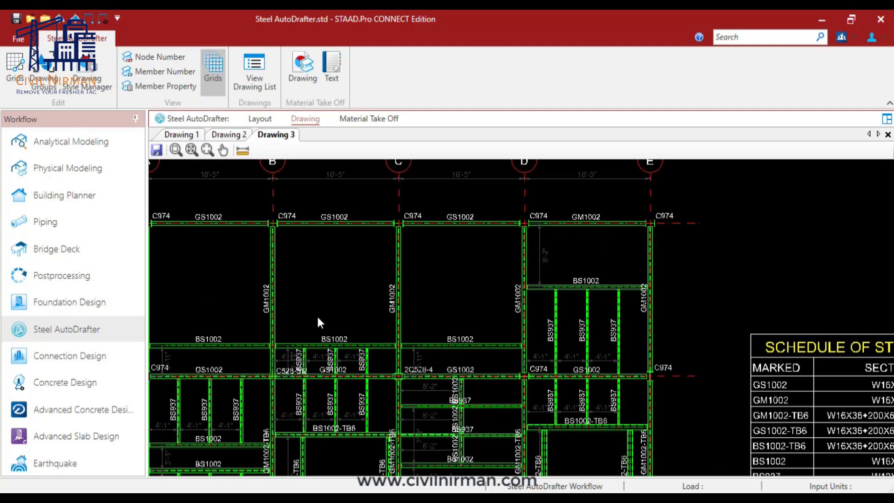
pyautogui.scroll(-4, 317, 316)
pyautogui.scroll(-3, 318, 321)
# - Compare the marks in Drawing 3's Schedule of Steel Sections with the girders and beams in its plan
pyautogui.scroll(3, 664, 406)
pyautogui.moveTo(663, 406); pyautogui.dragTo(556, 366, button='middle')
pyautogui.scroll(2, 472, 276)
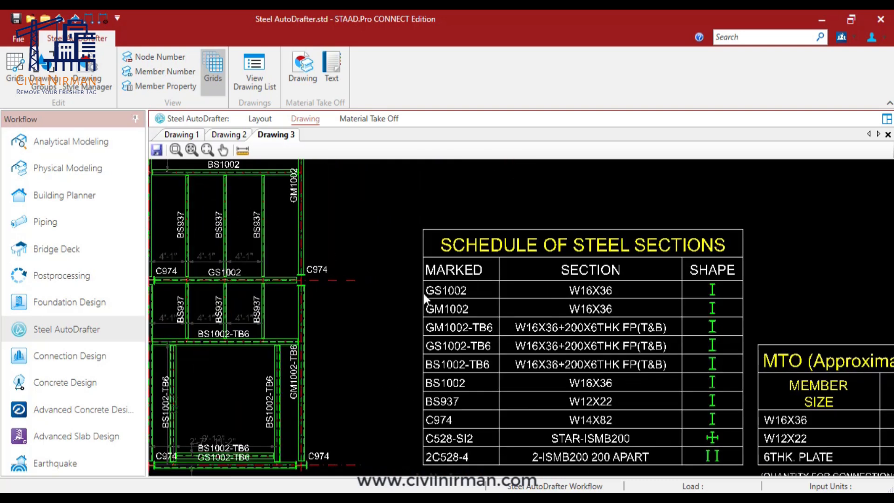
pyautogui.moveTo(240, 292)
pyautogui.mouseDown(button='middle')
pyautogui.moveTo(267, 329)
pyautogui.moveTo(465, 439)
pyautogui.mouseUp(button='middle')
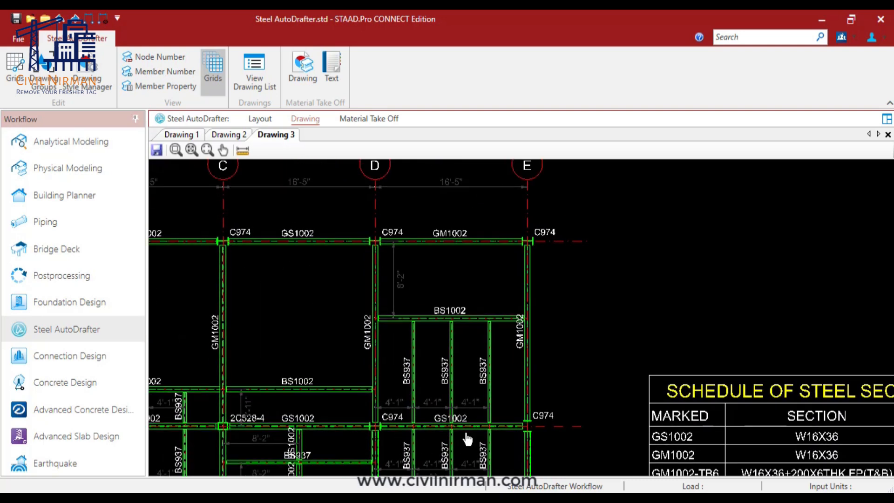
pyautogui.scroll(-1, 302, 271)
pyautogui.moveTo(609, 411)
pyautogui.mouseDown(button='middle')
pyautogui.moveTo(489, 355)
pyautogui.moveTo(476, 334)
pyautogui.mouseUp(button='middle')
pyautogui.scroll(1, 476, 334)
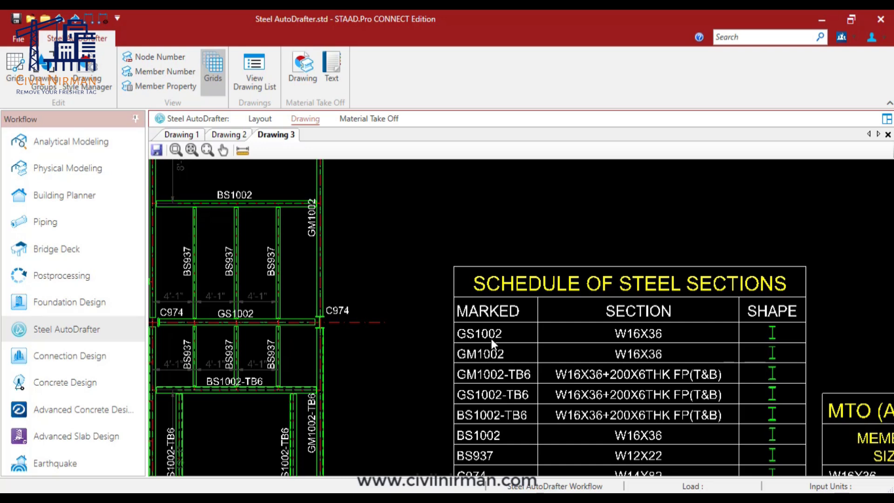
pyautogui.scroll(-2, 655, 338)
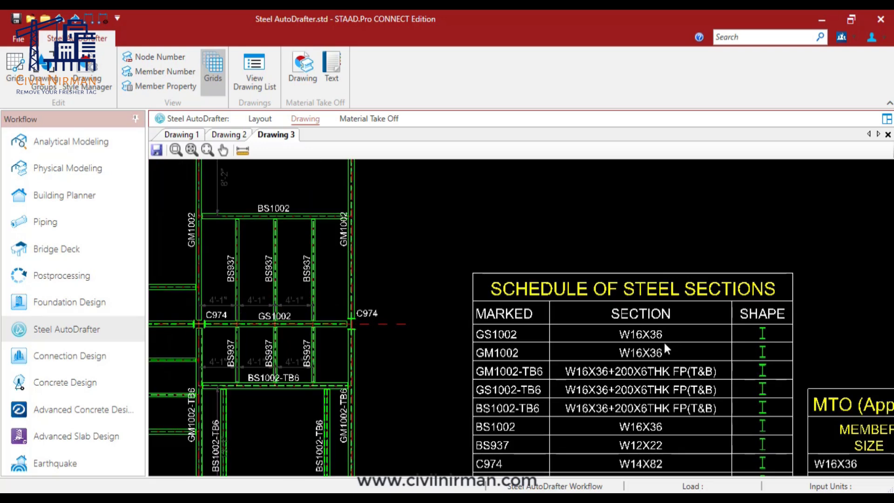
pyautogui.scroll(-2, 679, 366)
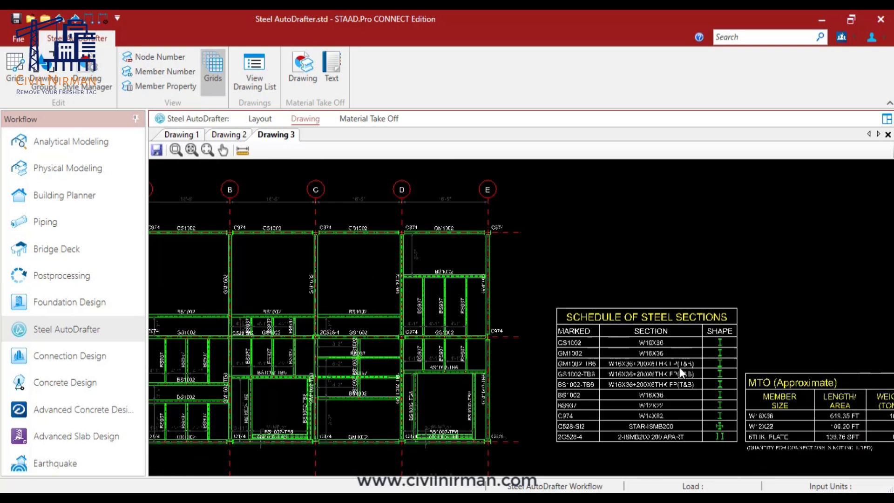
# - Review the overall framing layout of Drawing 3 and compare it with the plans in Drawing 1 and Drawing 2
pyautogui.scroll(-1, 679, 367)
pyautogui.moveTo(690, 374); pyautogui.dragTo(796, 349, button='middle')
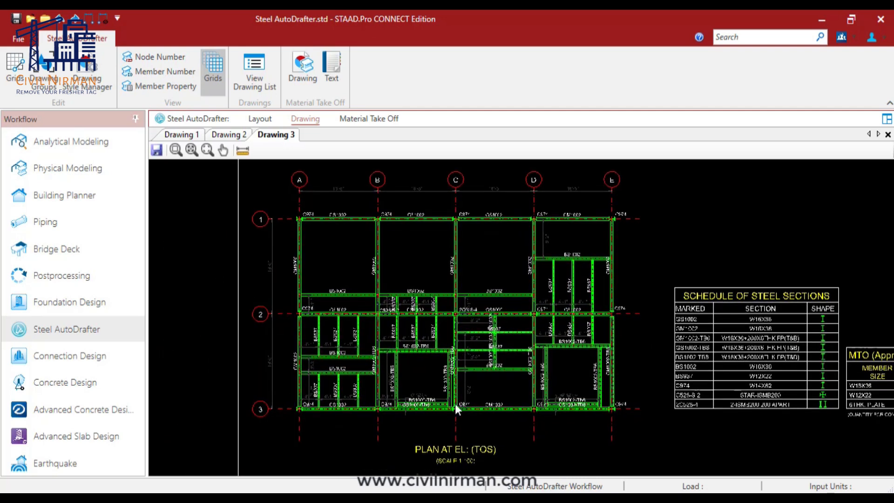
pyautogui.scroll(1, 493, 450)
pyautogui.moveTo(465, 359); pyautogui.dragTo(455, 393, button='middle')
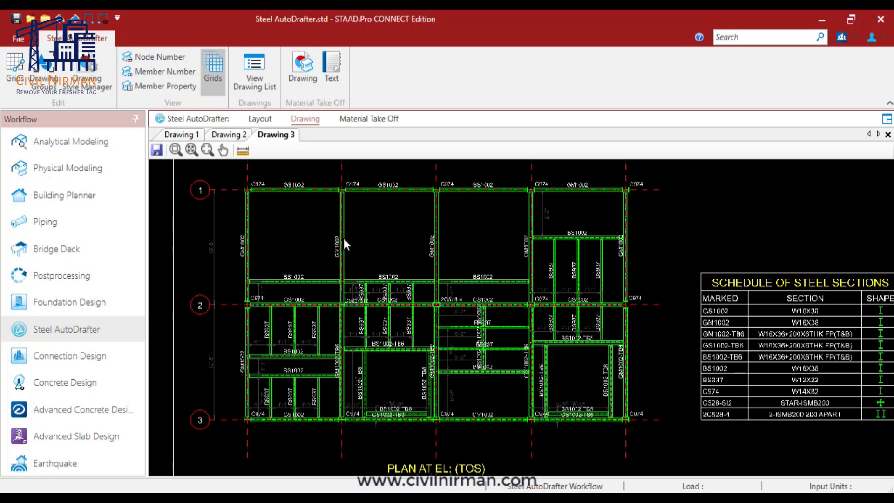
pyautogui.scroll(-1, 340, 255)
pyautogui.scroll(-1, 385, 355)
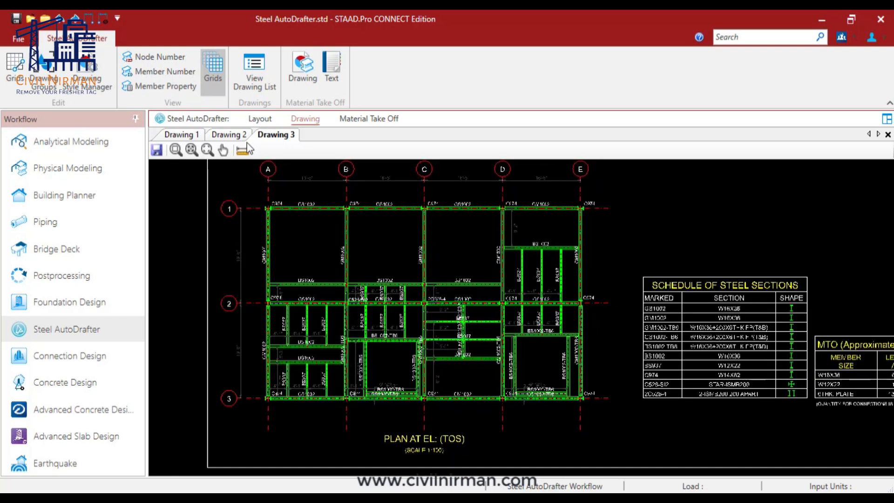
pyautogui.click(232, 136)
pyautogui.click(196, 135)
pyautogui.click(232, 136)
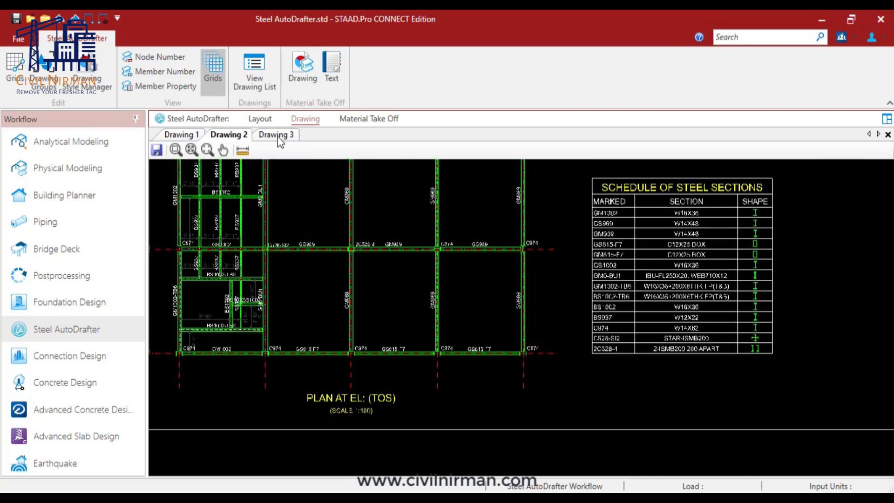
pyautogui.click(278, 136)
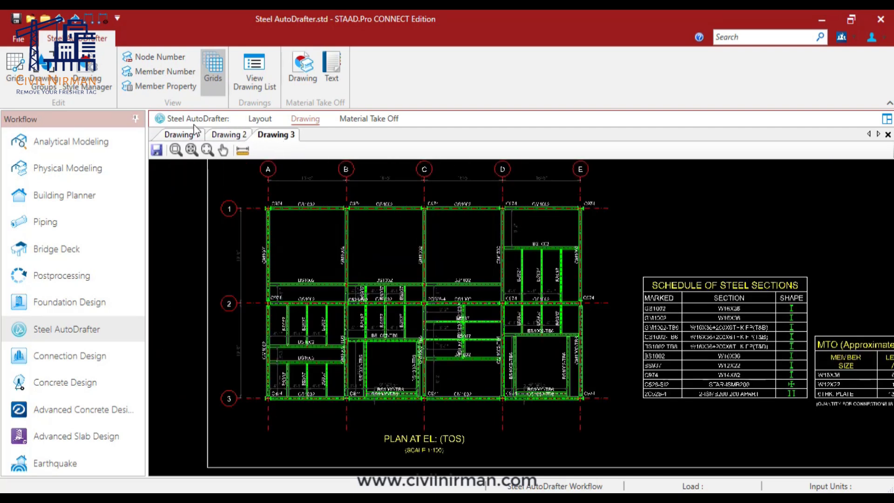
# - Return from Drawing 3 to the 3D model layout and bring the corner column at X = 0, Z = 0 into close view
pyautogui.click(260, 119)
pyautogui.keyDown('shift'); pyautogui.moveTo(295, 288); pyautogui.dragTo(273, 252, button='middle'); pyautogui.keyUp('shift')
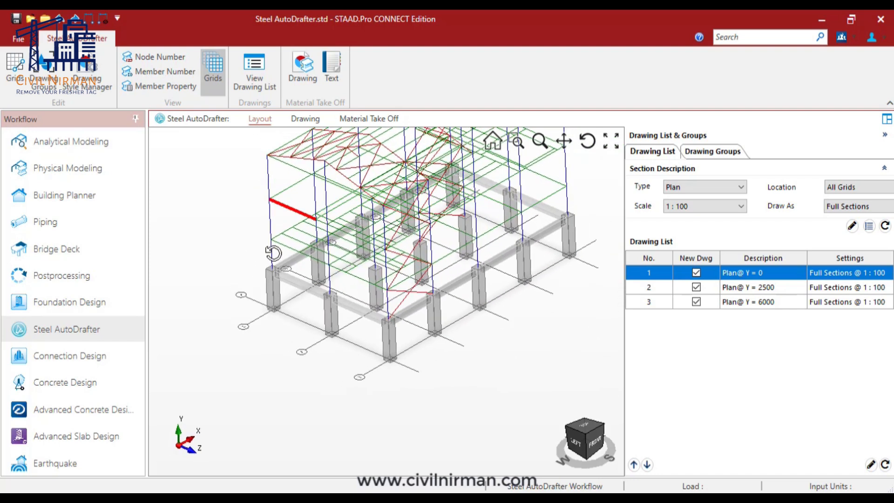
pyautogui.scroll(2, 276, 256)
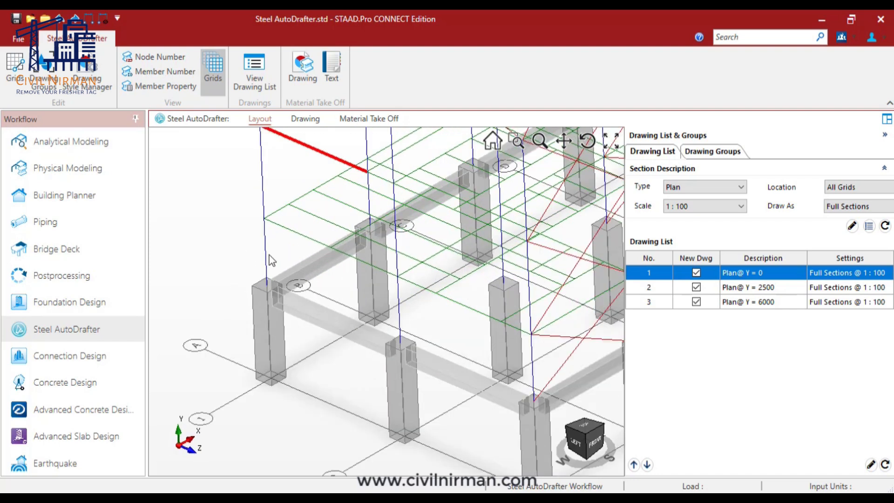
pyautogui.scroll(1, 267, 258)
pyautogui.scroll(-1, 267, 257)
# - Draw sections at X = 0 and Z = 0 from the corner column, as full sections at 1 : 100
pyautogui.rightClick(268, 257)
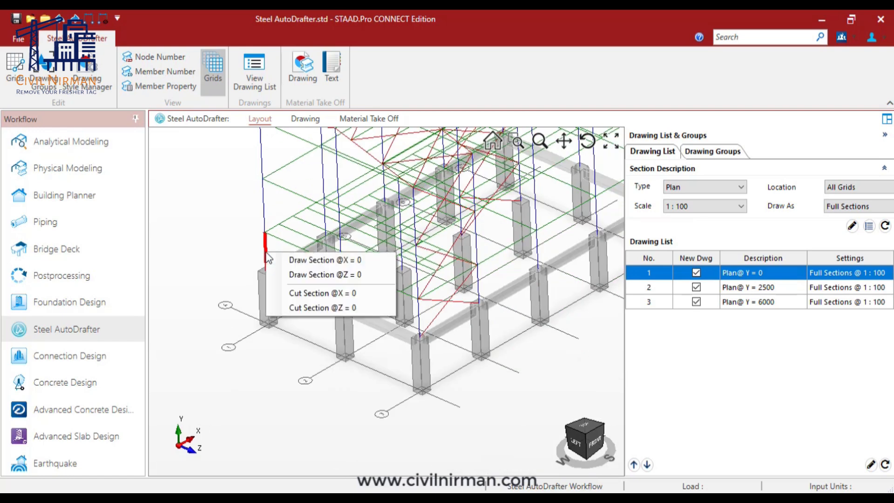
pyautogui.click(299, 262)
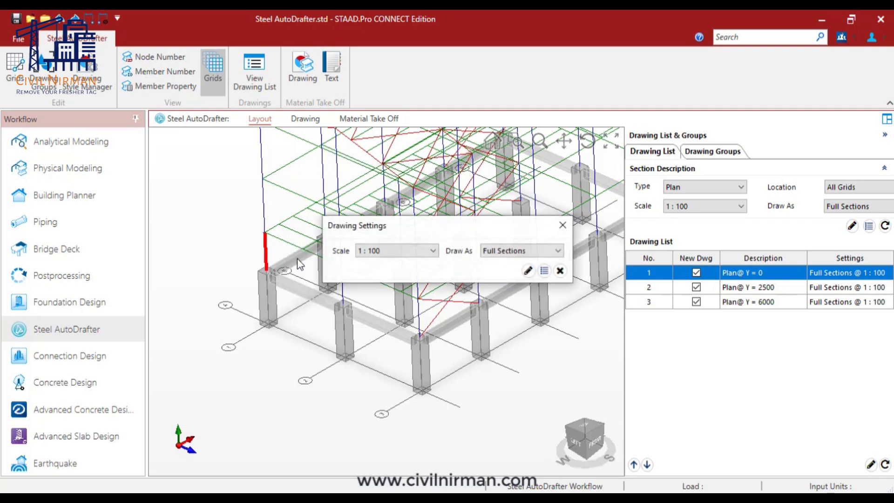
pyautogui.click(532, 272)
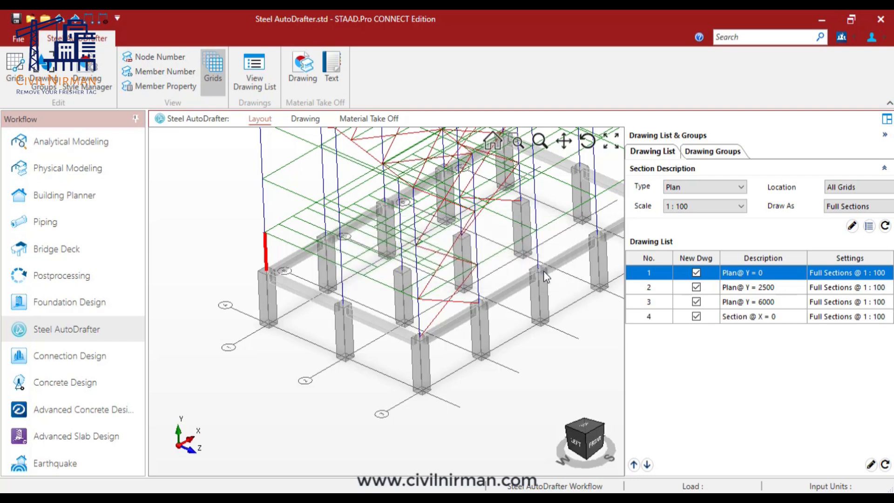
pyautogui.rightClick(265, 246)
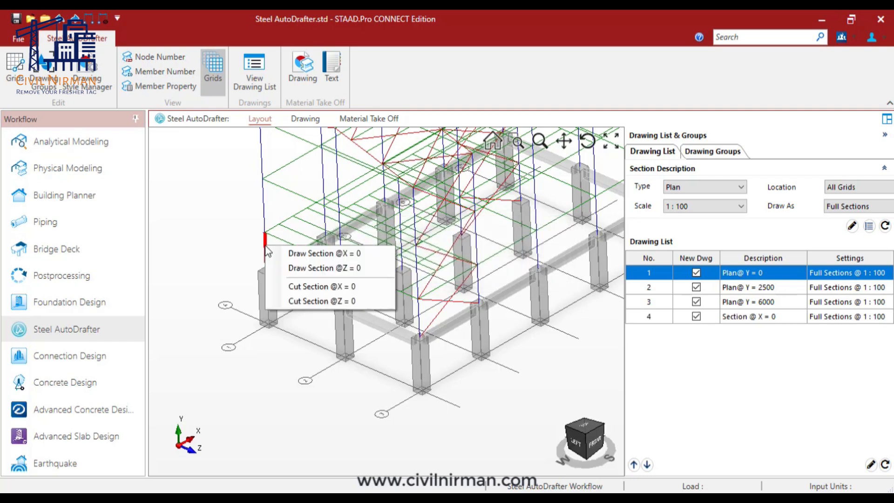
pyautogui.click(297, 268)
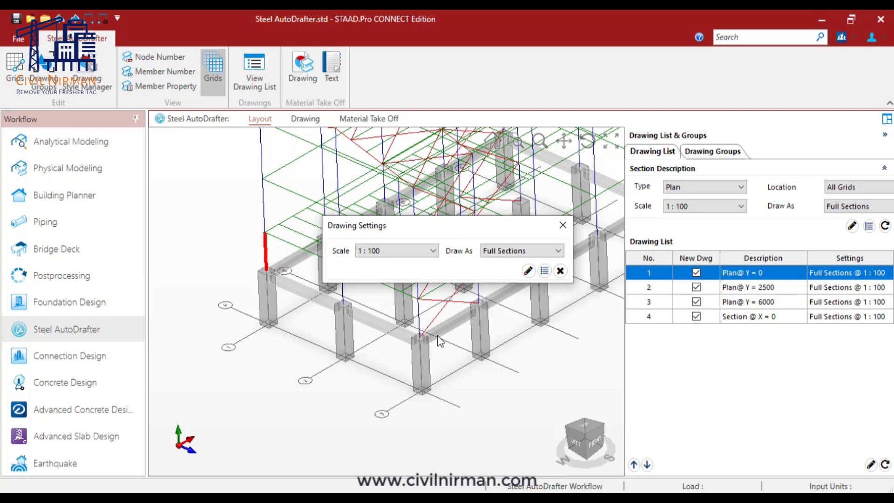
pyautogui.click(544, 270)
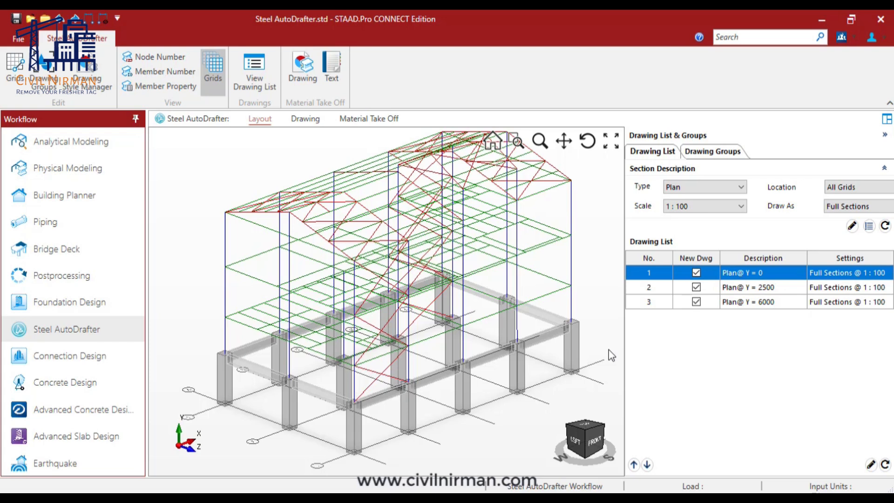
# - Add Section @ X drawings for all grids to the drawing list as full sections at 1 : 100
pyautogui.click(722, 188)
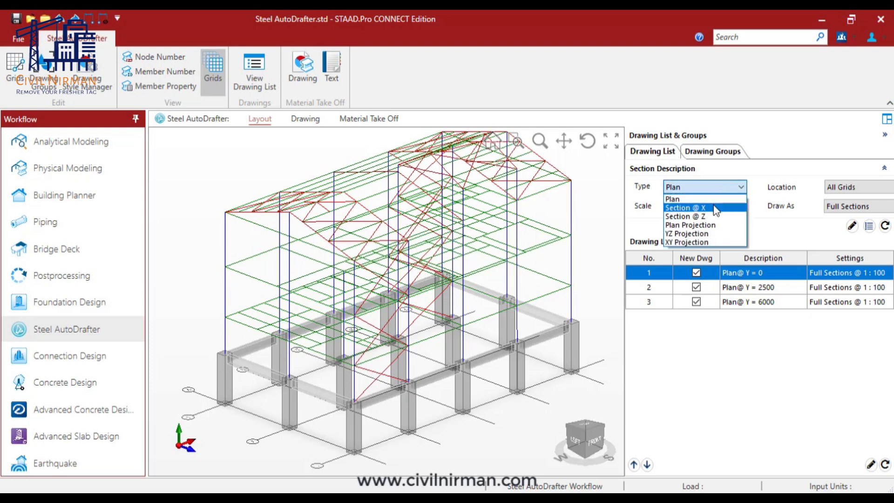
pyautogui.click(715, 208)
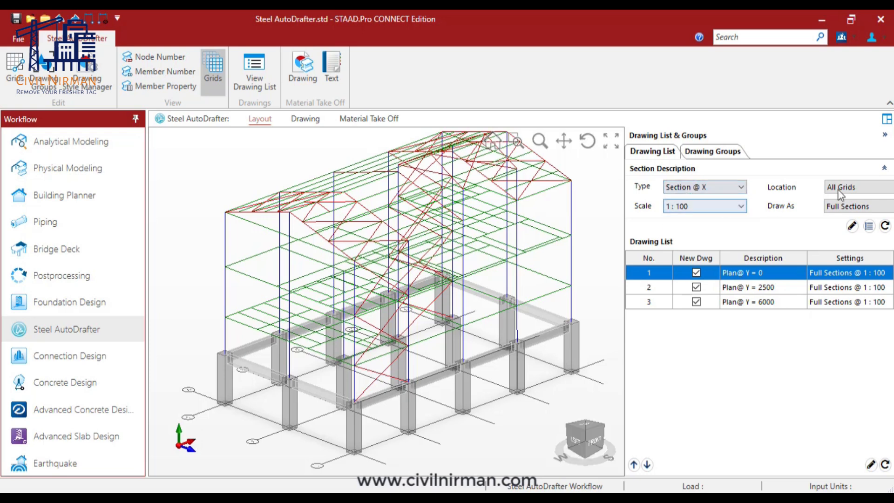
pyautogui.click(868, 227)
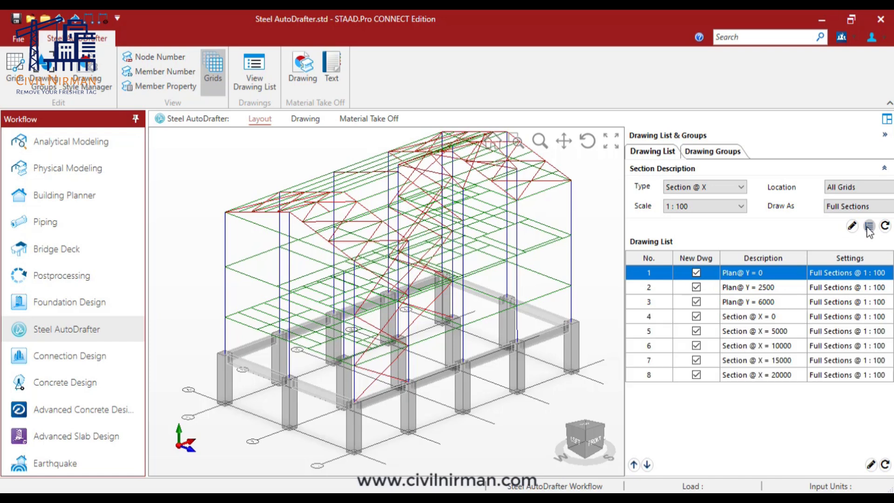
# - Add Section @ Z drawings for all grids to the drawing list and generate every listed drawing
pyautogui.click(711, 192)
pyautogui.click(706, 213)
pyautogui.click(868, 226)
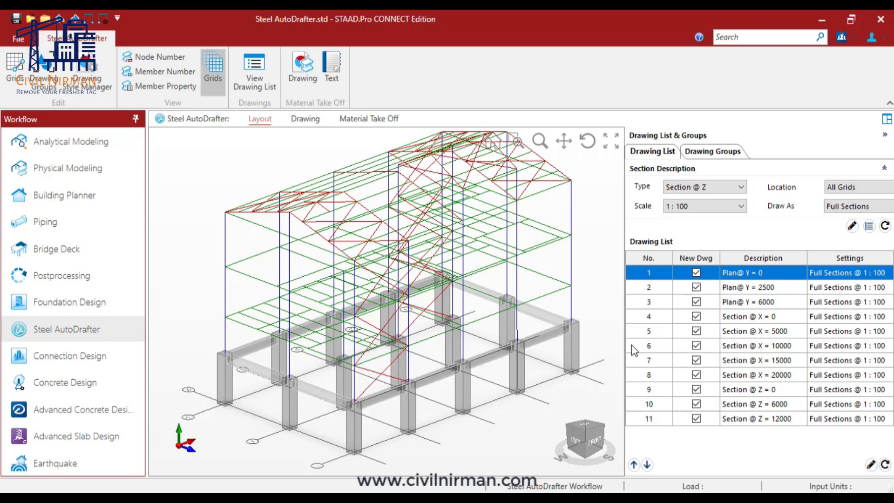
pyautogui.rightClick(643, 286)
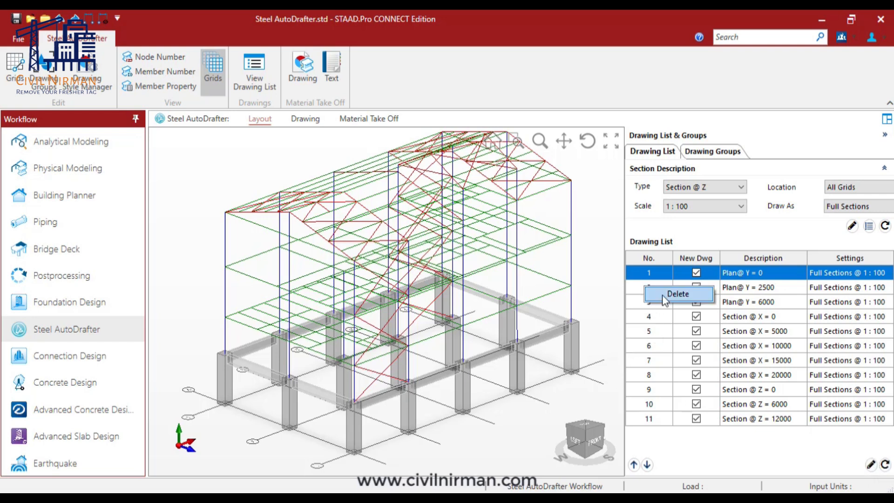
pyautogui.click(869, 465)
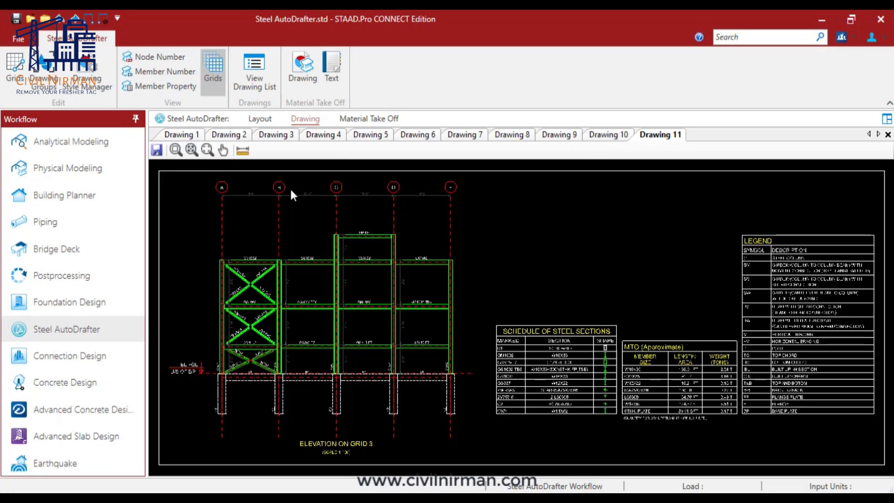
# - Look through the generated plans and grid elevations from Drawing 2 to Drawing 11
pyautogui.click(227, 135)
pyautogui.click(291, 138)
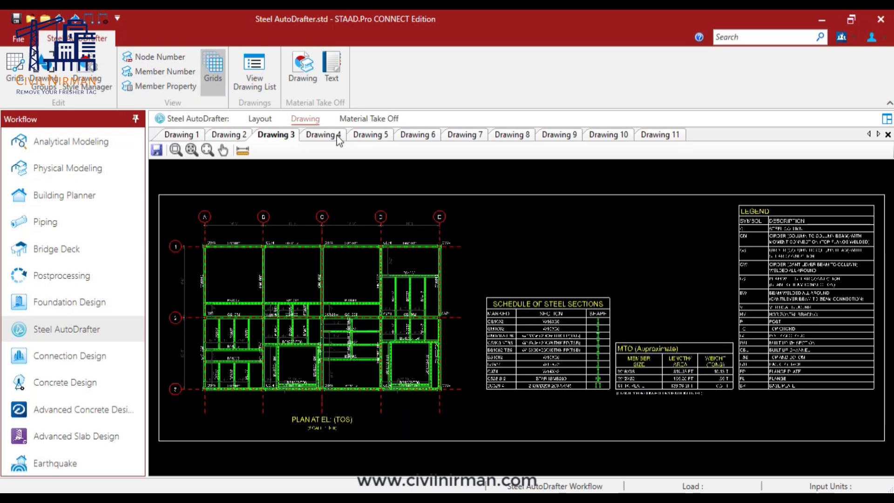
pyautogui.click(338, 138)
pyautogui.click(366, 138)
pyautogui.click(426, 139)
pyautogui.click(460, 139)
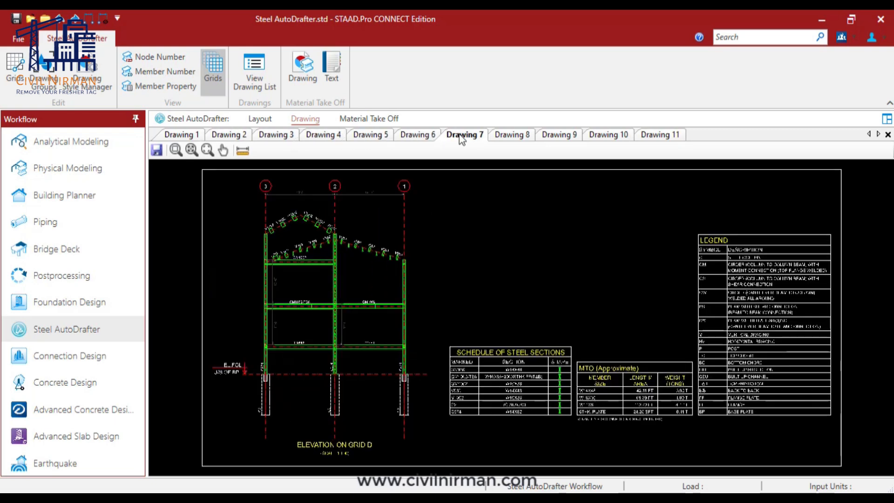
pyautogui.click(511, 138)
pyautogui.click(578, 138)
pyautogui.click(602, 137)
pyautogui.click(663, 138)
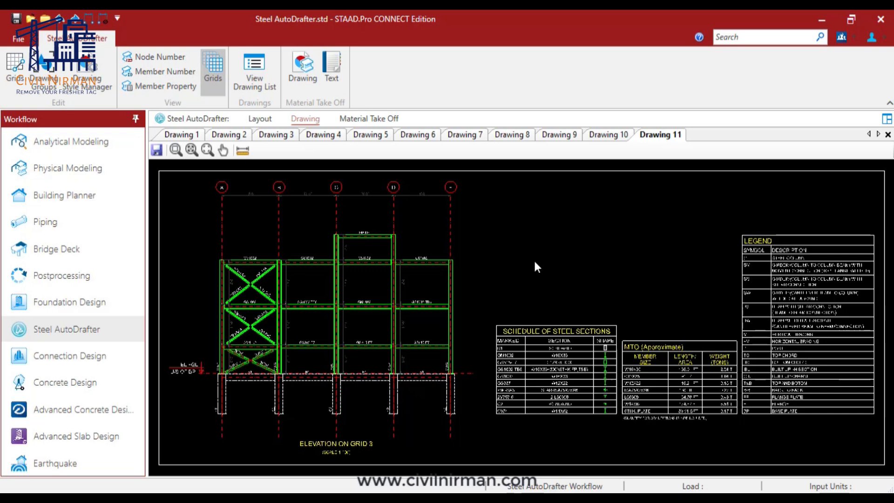
# - Examine Drawing 11's Schedule of Steel Sections and MTO table, and read the symbols and descriptions in its legend
pyautogui.scroll(5, 507, 364)
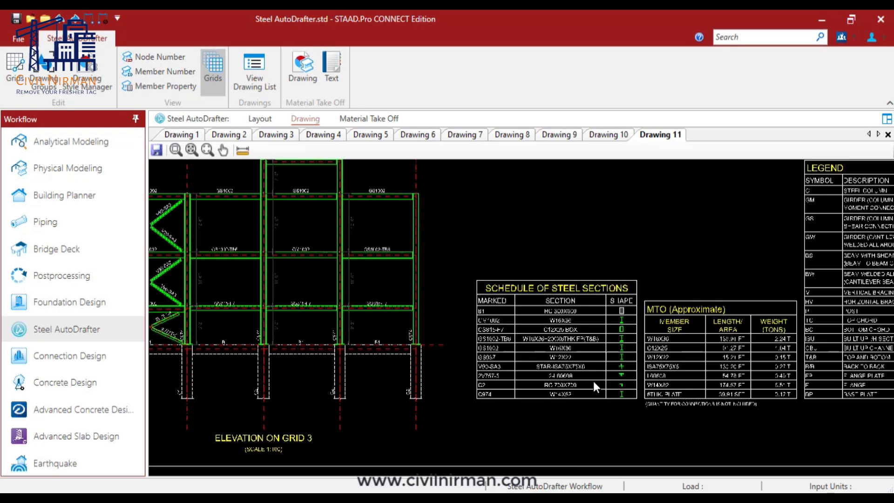
pyautogui.scroll(-2, 485, 321)
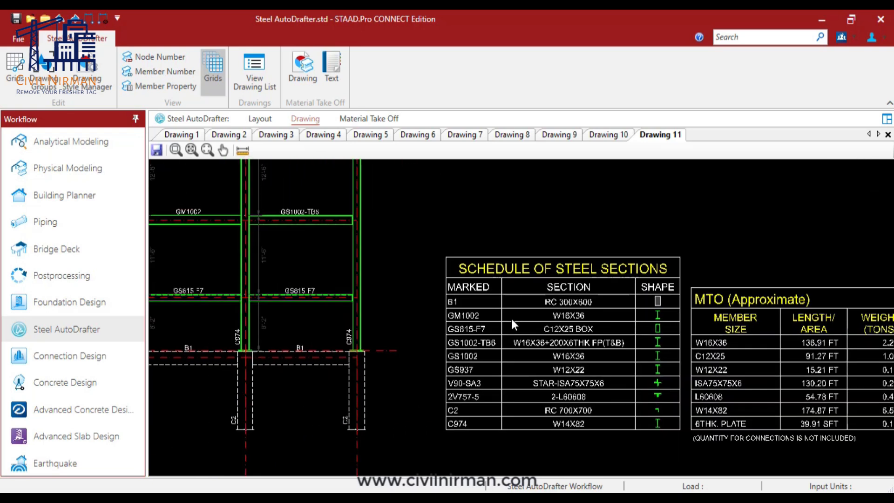
pyautogui.moveTo(771, 340)
pyautogui.mouseDown(button='middle')
pyautogui.moveTo(548, 429)
pyautogui.moveTo(529, 482)
pyautogui.mouseUp(button='middle')
pyautogui.scroll(-2, 653, 309)
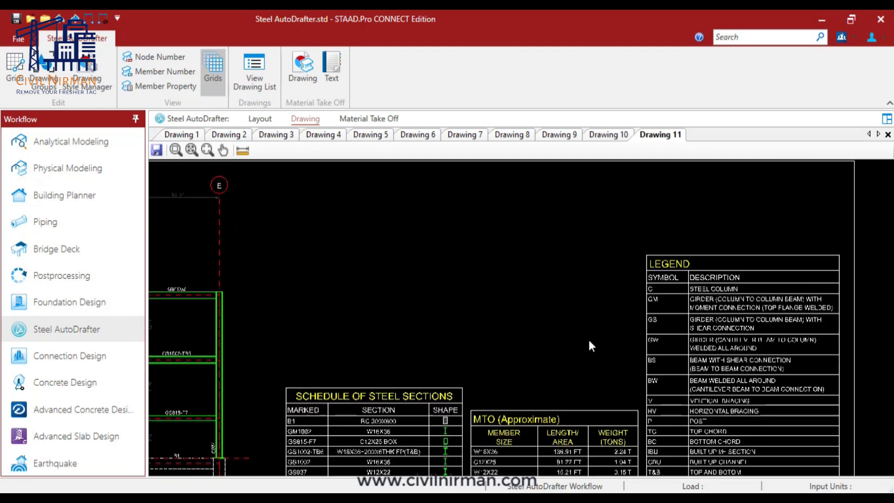
pyautogui.moveTo(425, 343); pyautogui.dragTo(409, 310, button='middle')
pyautogui.scroll(2, 828, 223)
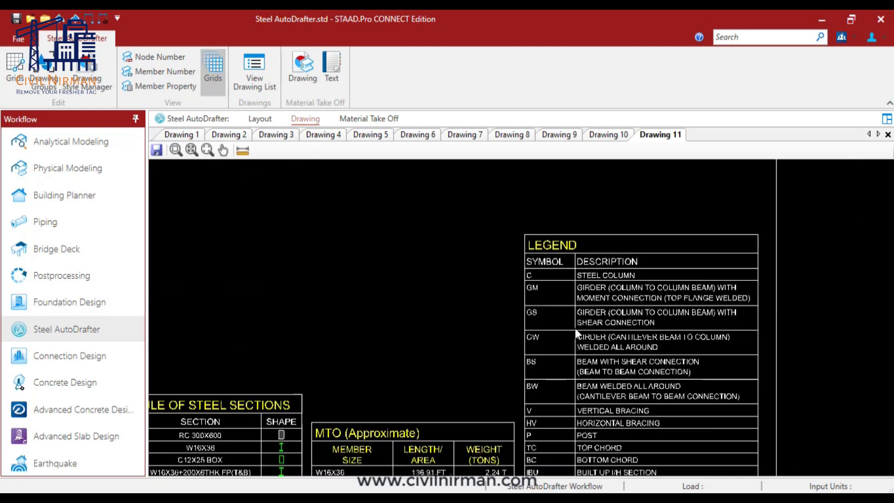
pyautogui.moveTo(576, 332); pyautogui.dragTo(679, 292, button='middle')
pyautogui.scroll(2, 654, 224)
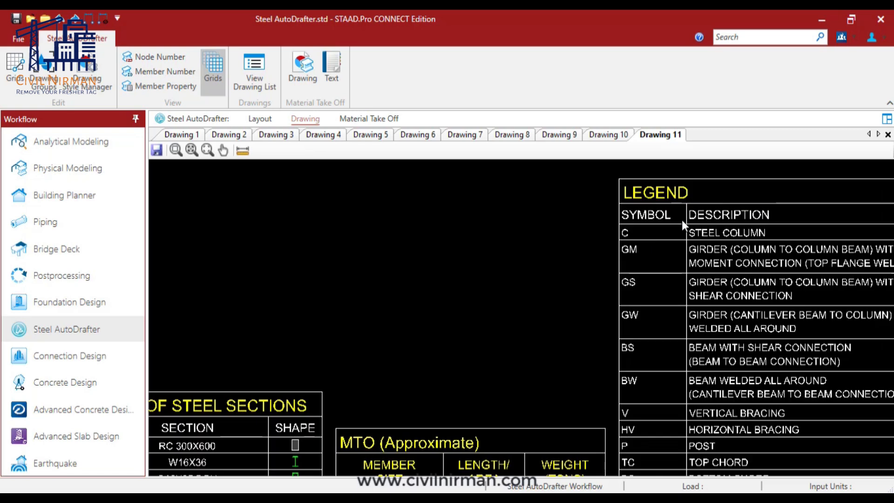
pyautogui.scroll(-2, 636, 293)
pyautogui.scroll(1, 641, 314)
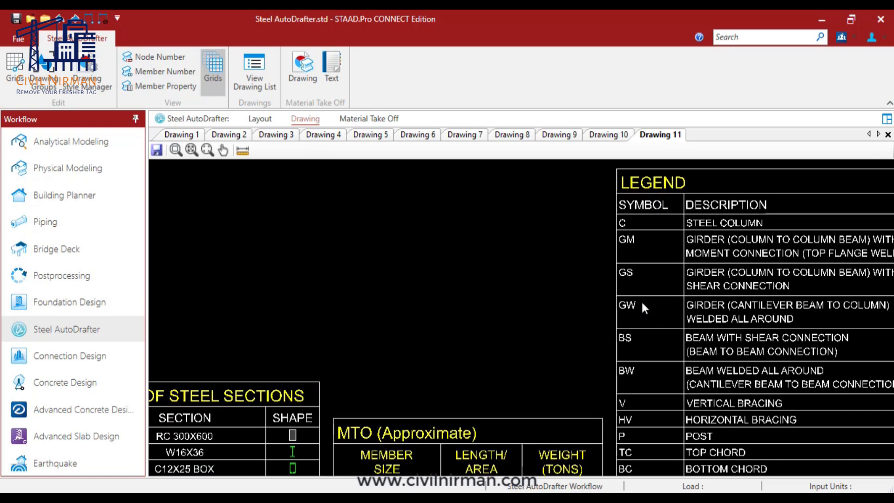
pyautogui.scroll(2, 536, 297)
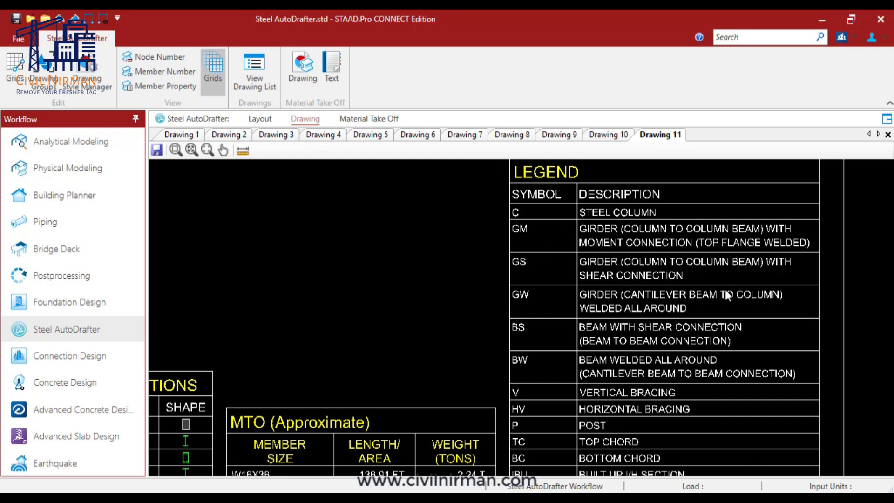
pyautogui.scroll(-4, 730, 293)
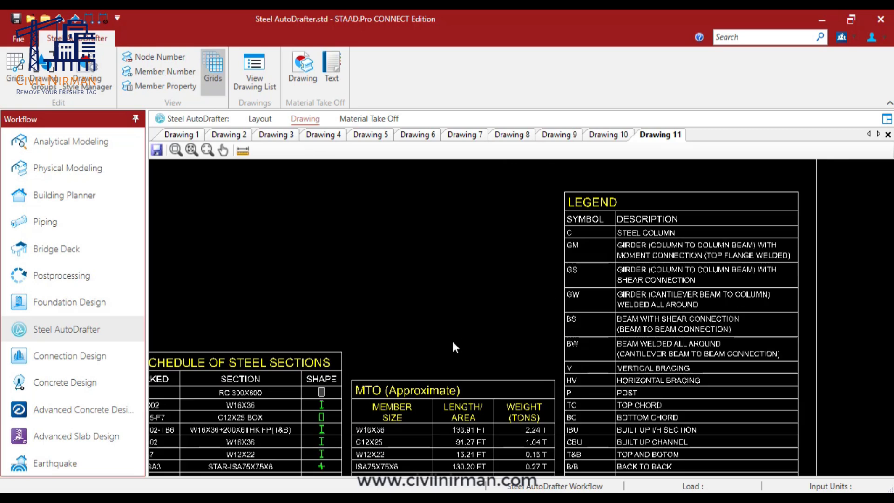
# - Review the member marks and bracing in Drawing 11's elevation on grid 3
pyautogui.scroll(5, 564, 292)
pyautogui.scroll(-3, 329, 286)
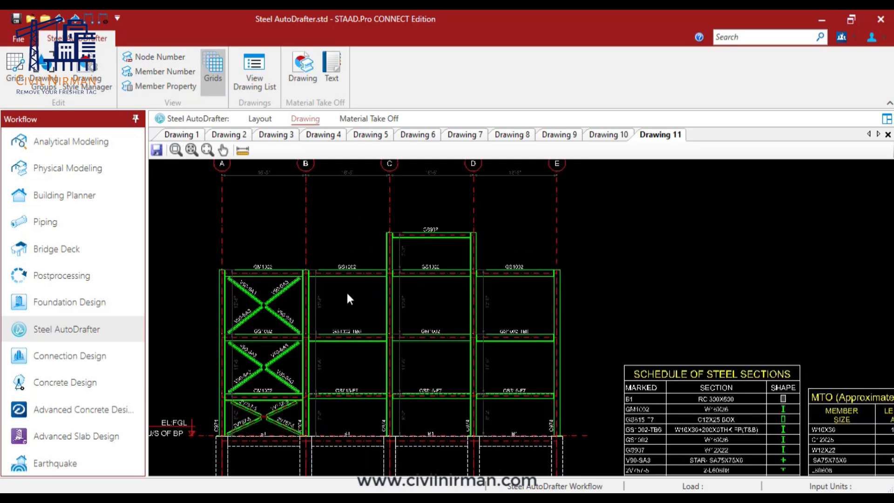
pyautogui.scroll(3, 355, 304)
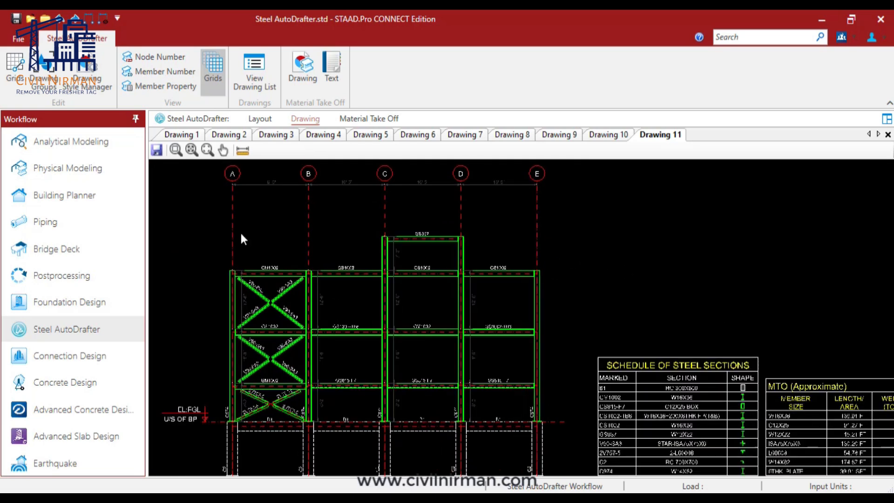
# - Check the file type available for saving Drawing 1, and close the save dialog without exporting
pyautogui.click(182, 134)
pyautogui.click(156, 151)
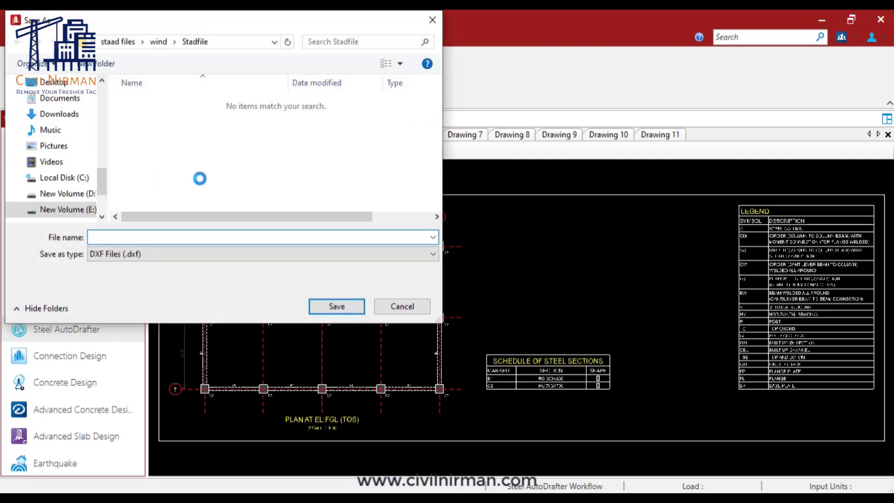
pyautogui.click(177, 252)
pyautogui.click(177, 253)
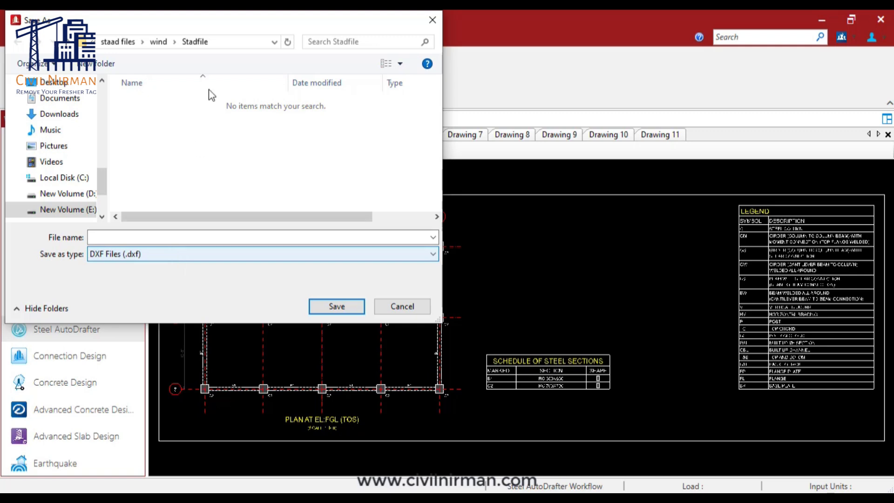
pyautogui.click(393, 305)
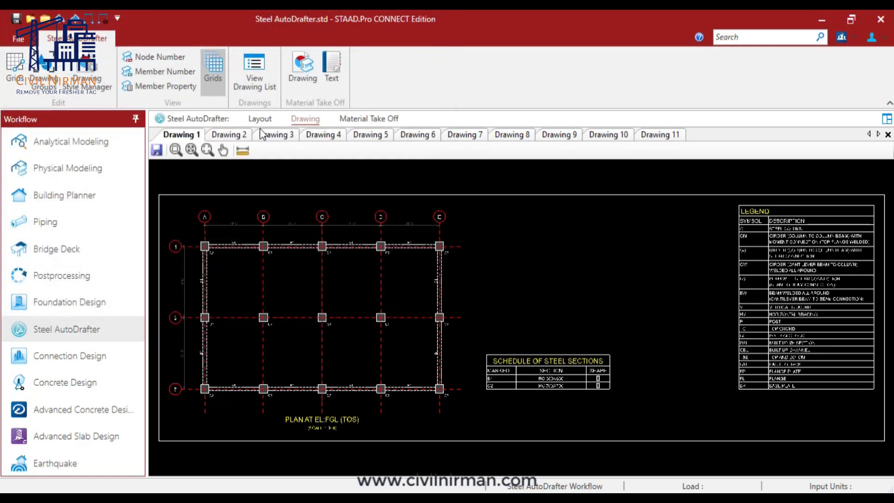
# - Return to the model layout and show the node numbers on the structure
pyautogui.click(259, 119)
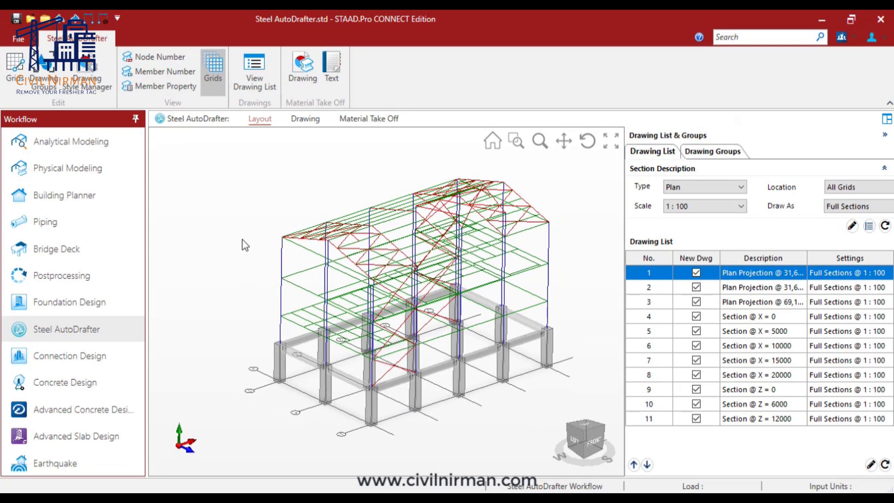
pyautogui.rightClick(223, 201)
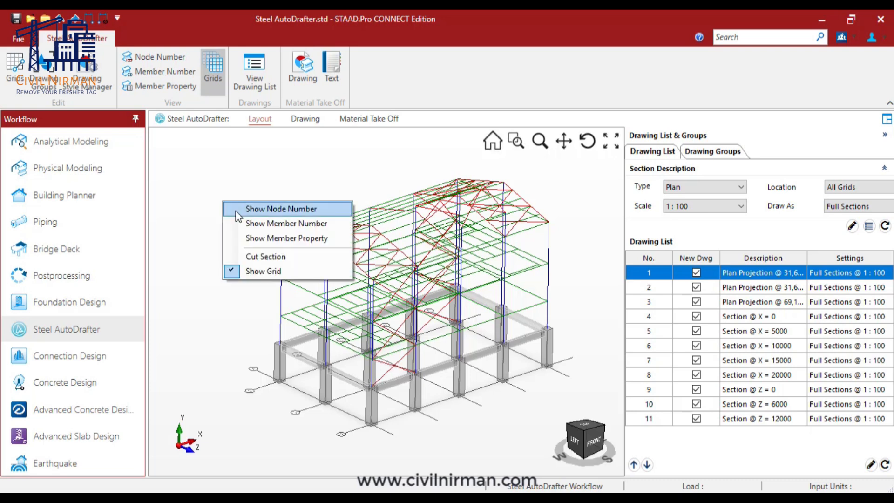
pyautogui.click(236, 211)
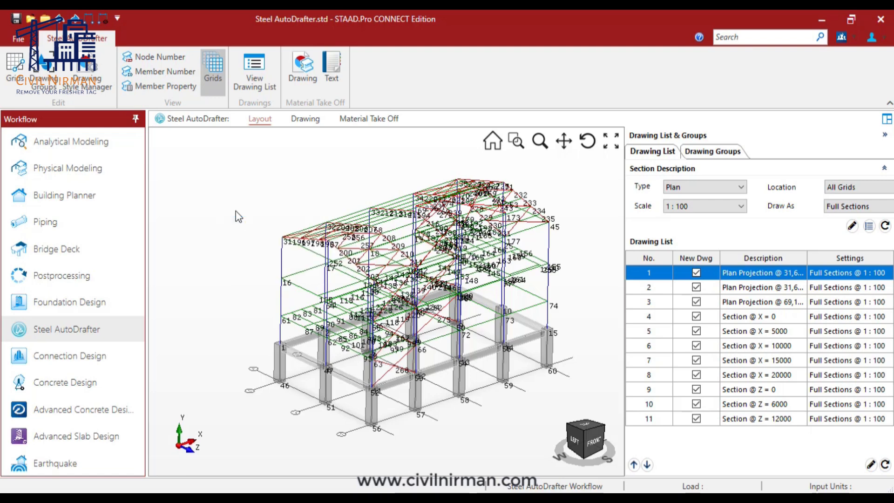
pyautogui.scroll(5, 279, 244)
pyautogui.scroll(-2, 278, 244)
pyautogui.moveTo(280, 248)
pyautogui.mouseDown(button='middle')
pyautogui.moveTo(246, 252)
pyautogui.moveTo(281, 229)
pyautogui.moveTo(272, 240)
pyautogui.mouseUp(button='middle')
pyautogui.scroll(-2, 273, 247)
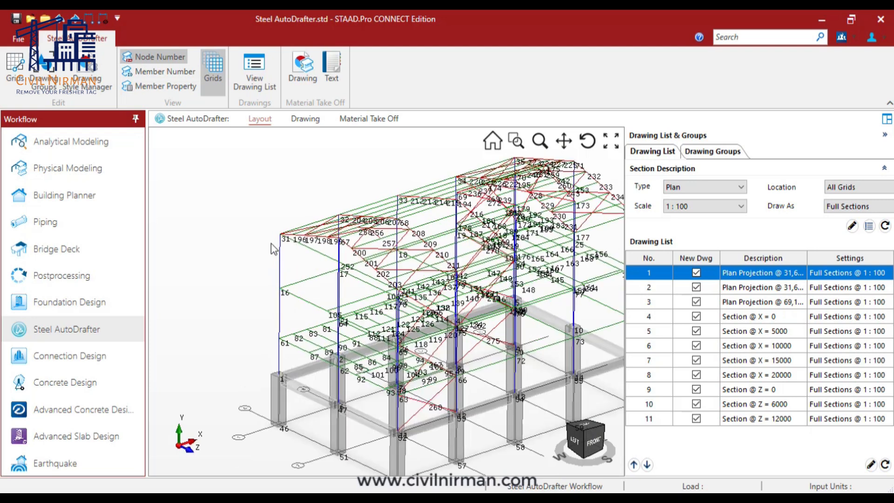
# - Set the section type to Plan Projection with 2 planes
pyautogui.click(708, 188)
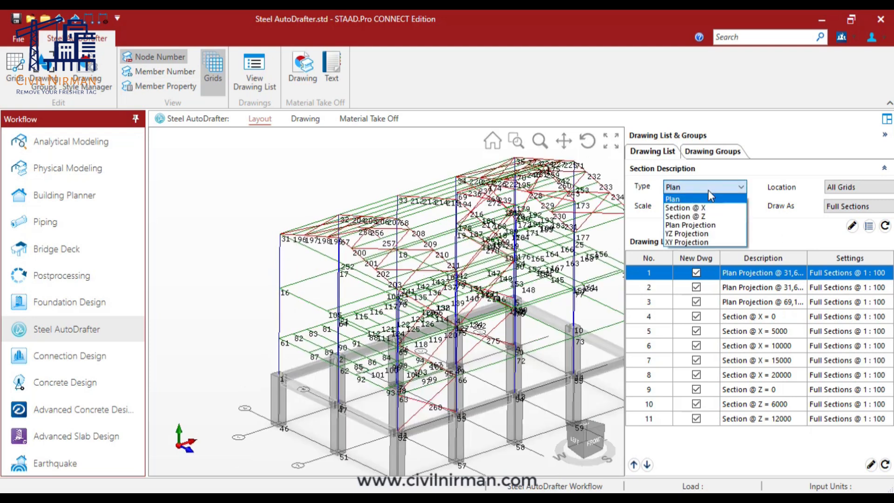
pyautogui.click(715, 226)
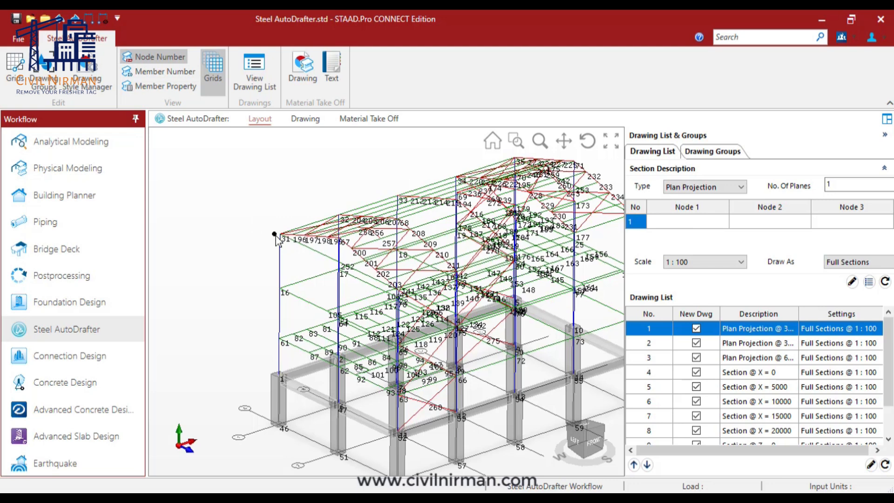
pyautogui.scroll(-1, 276, 236)
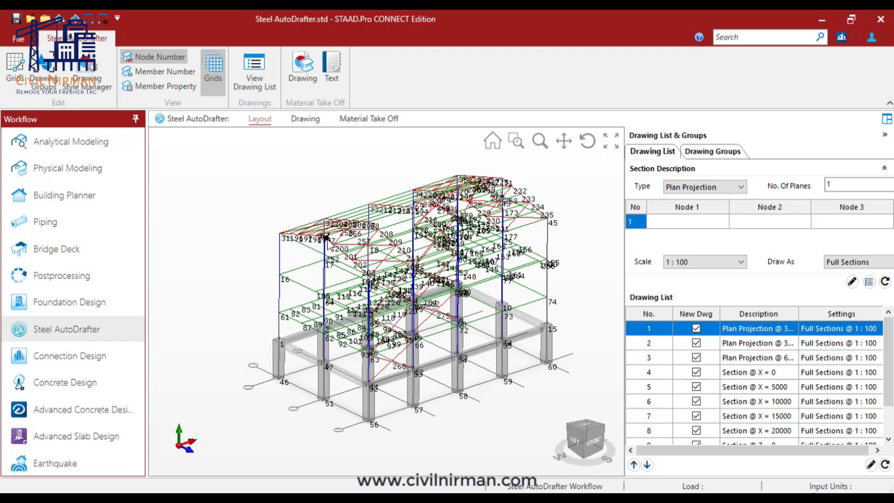
pyautogui.click(826, 186)
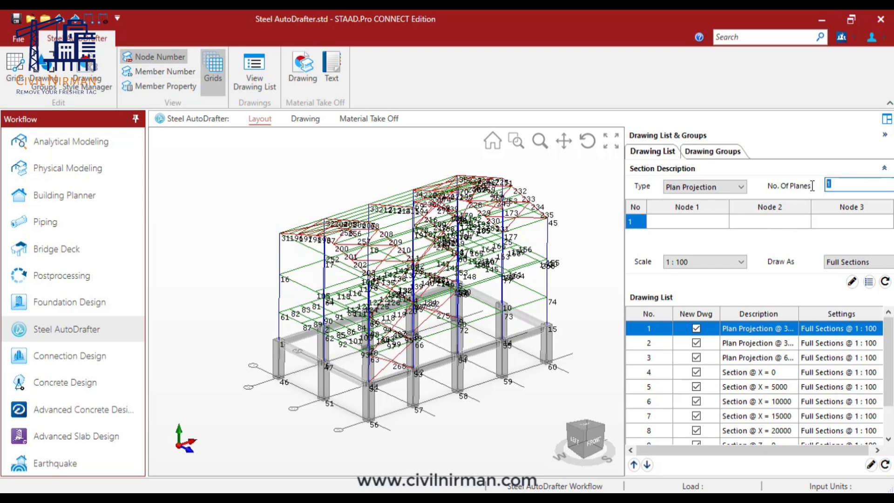
pyautogui.write('2')
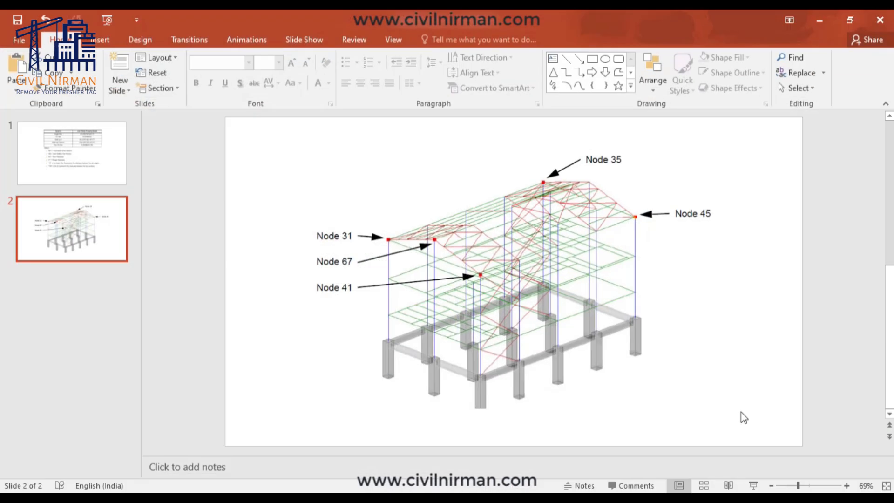
# - Examine the PowerPoint slide marking the roof nodes for the projection planes at full size, and return to STAAD.Pro
pyautogui.click(752, 485)
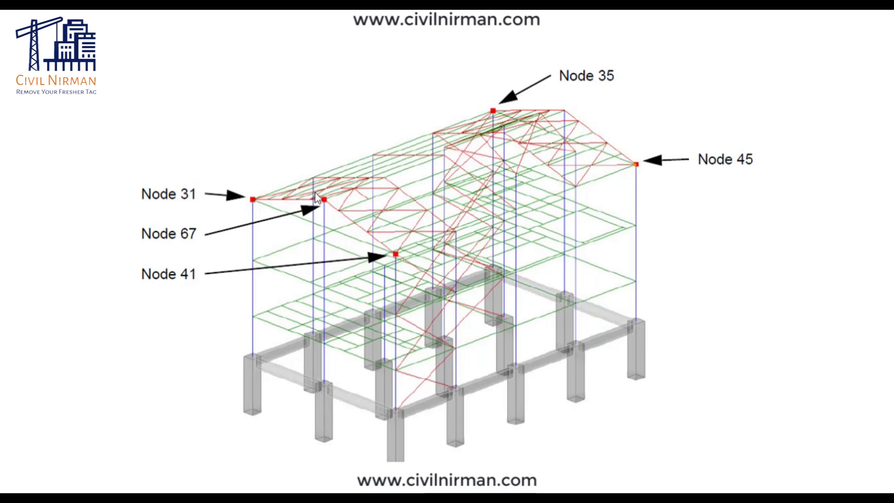
pyautogui.press('Escape')
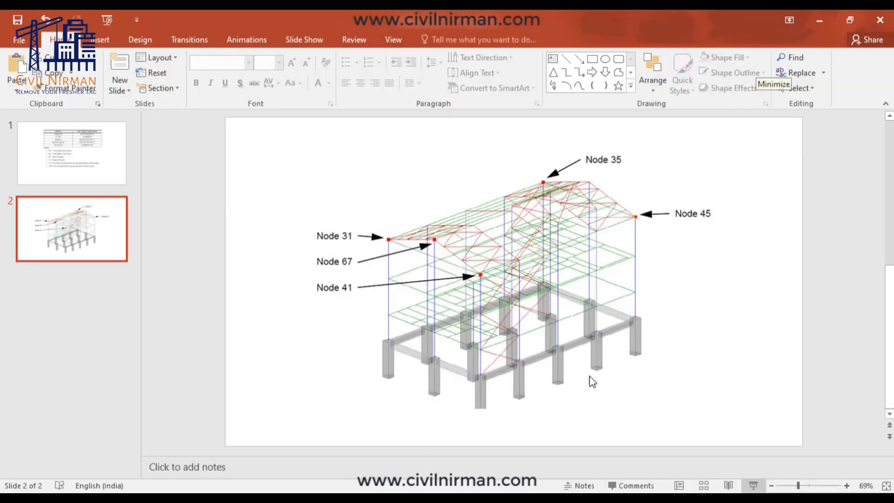
pyautogui.click(818, 20)
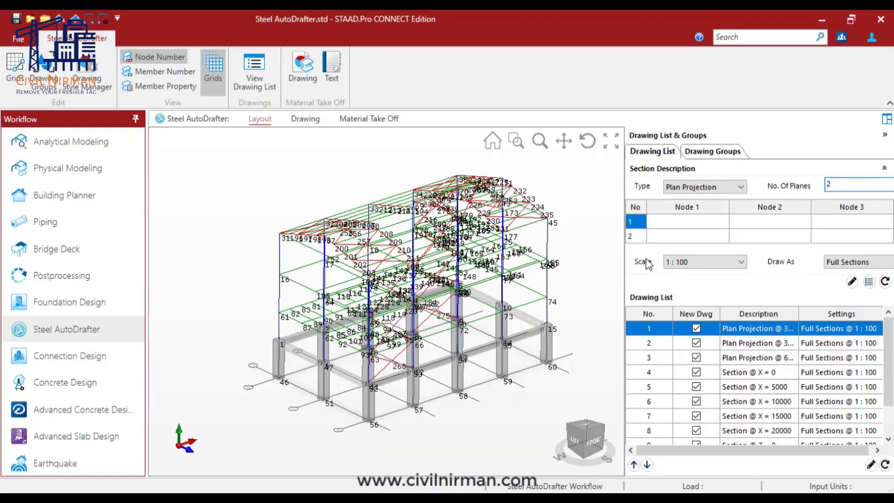
# - Assign node 31 as Node 1 of the first projection plane and node 41 as Node 1 of the second
pyautogui.click(667, 227)
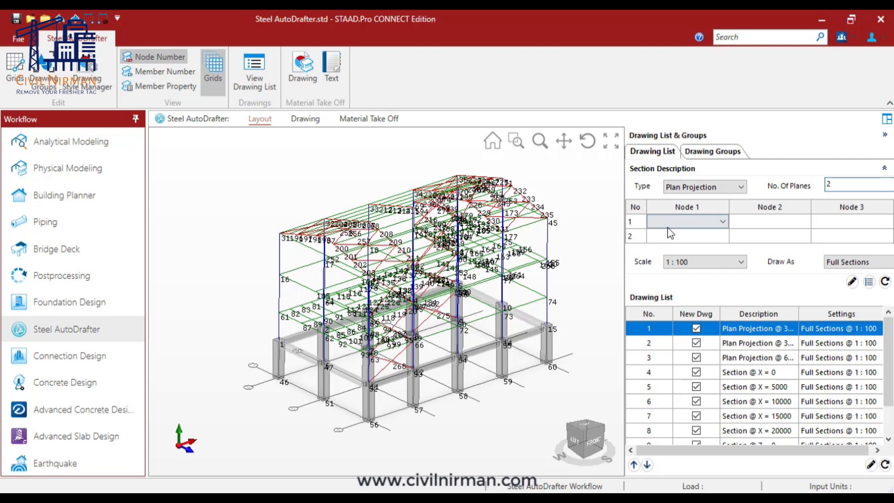
pyautogui.click(685, 227)
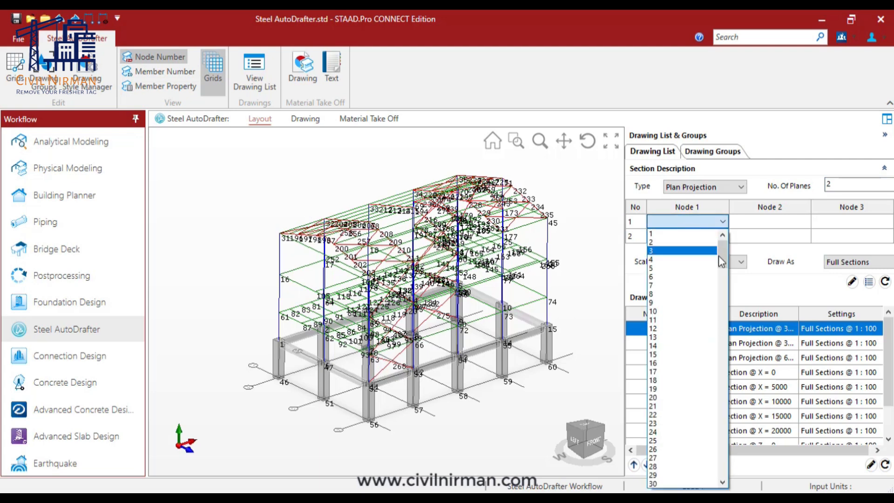
pyautogui.moveTo(722, 256)
pyautogui.mouseDown()
pyautogui.moveTo(731, 465)
pyautogui.moveTo(723, 261)
pyautogui.mouseUp()
pyautogui.click(700, 223)
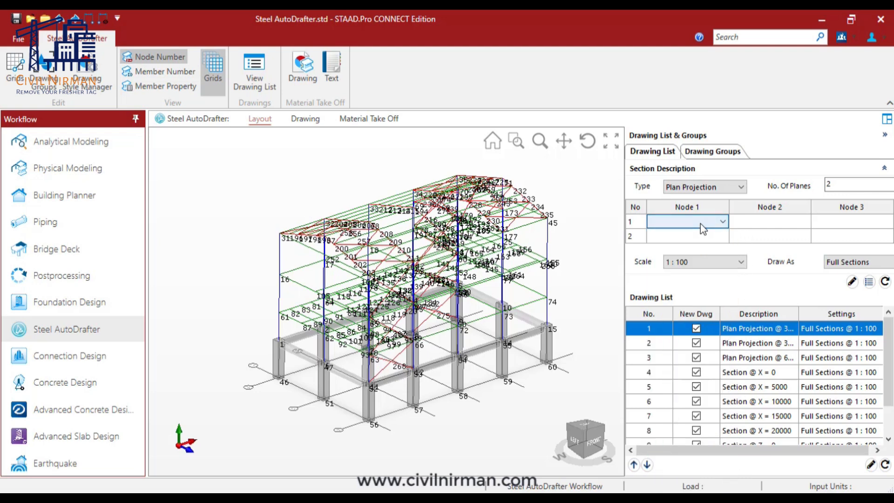
pyautogui.write('31')
pyautogui.click(670, 237)
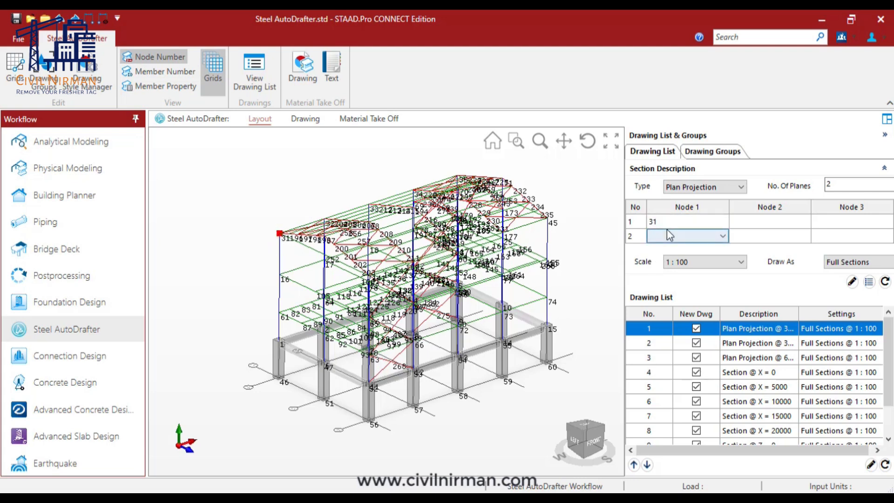
pyautogui.write('41')
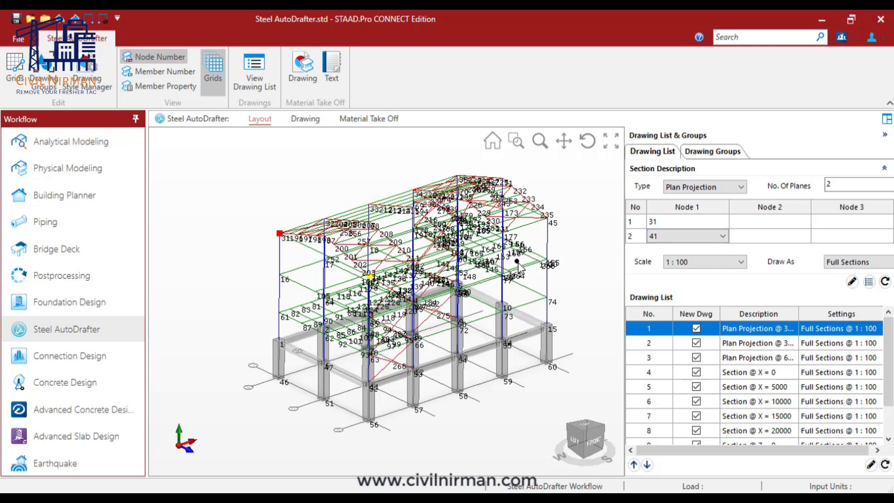
# - Assign node 67 as Node 2 of both planes, and nodes 35 and 45 as Node 3 of the first and second planes
pyautogui.click(778, 223)
pyautogui.write('67')
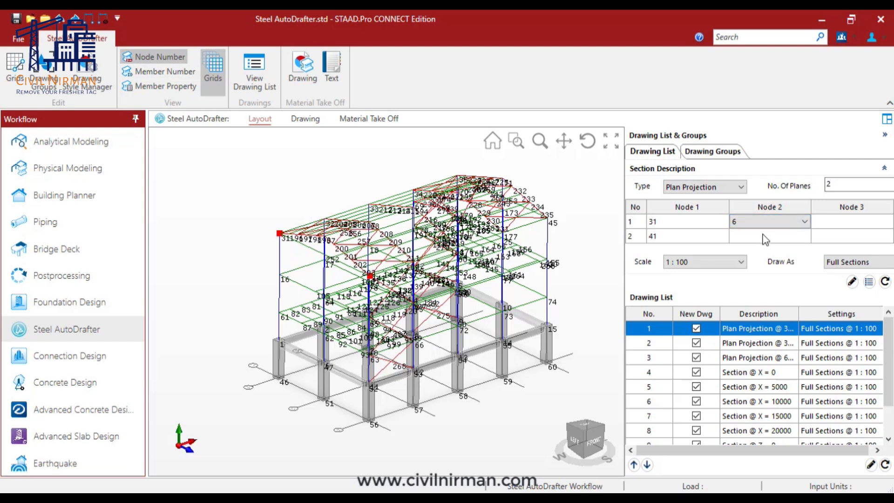
pyautogui.click(768, 235)
pyautogui.write('67')
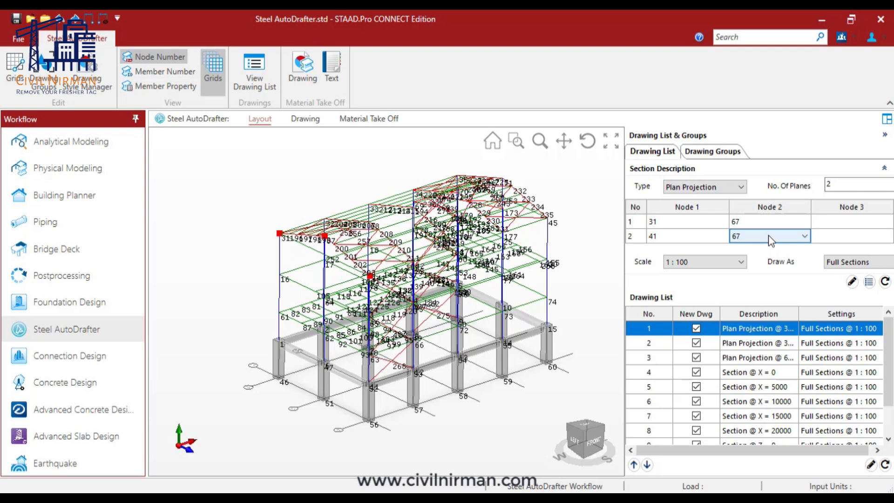
pyautogui.click(840, 223)
pyautogui.write('35')
pyautogui.click(821, 237)
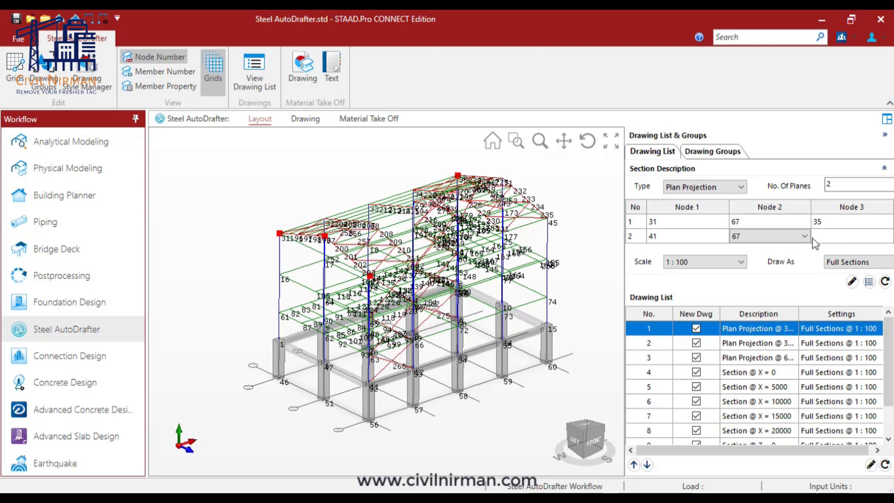
pyautogui.write('45')
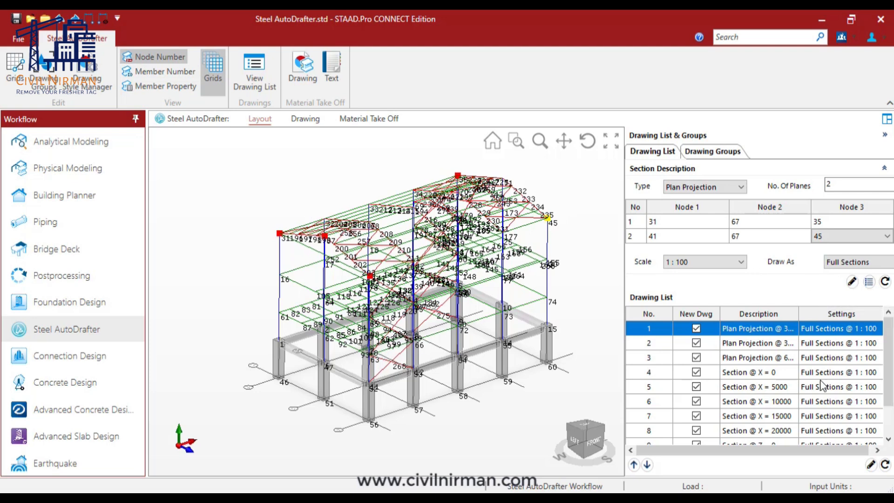
# - Replace the drawing list's contents with the two-plane plan projection and generate its drawing
pyautogui.scroll(-1, 822, 385)
pyautogui.scroll(1, 819, 385)
pyautogui.click(886, 467)
pyautogui.click(869, 282)
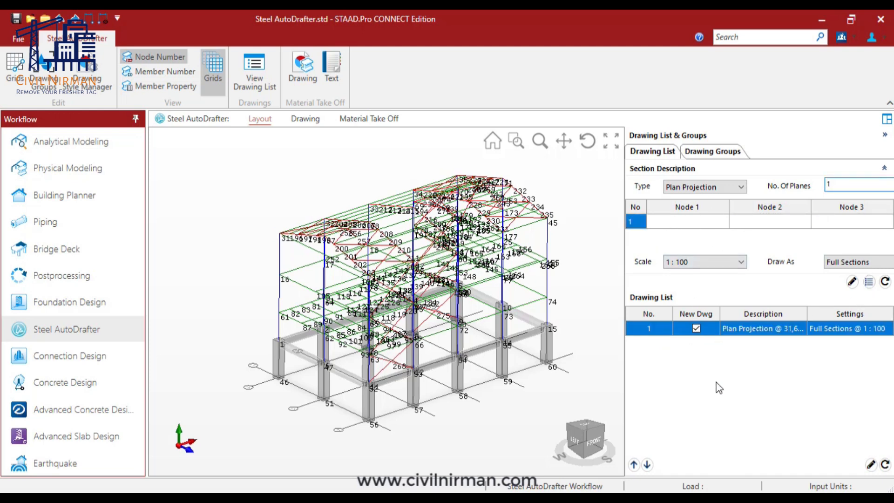
pyautogui.click(872, 465)
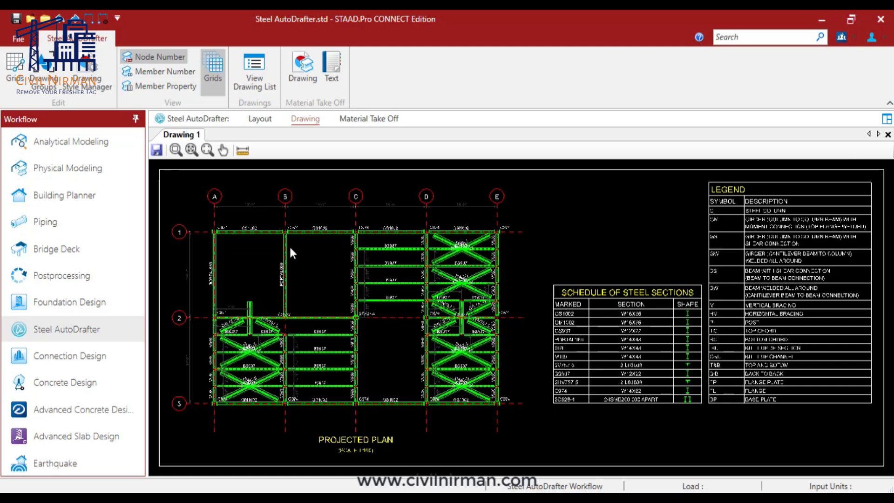
# - Examine the member marks and bracing in Drawing 1's projected plan, along with its steel section schedule
pyautogui.scroll(3, 256, 323)
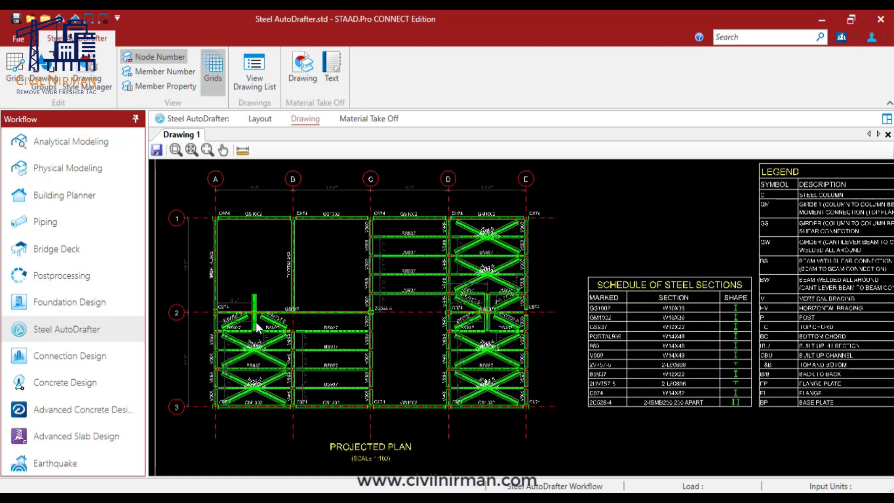
pyautogui.scroll(2, 280, 319)
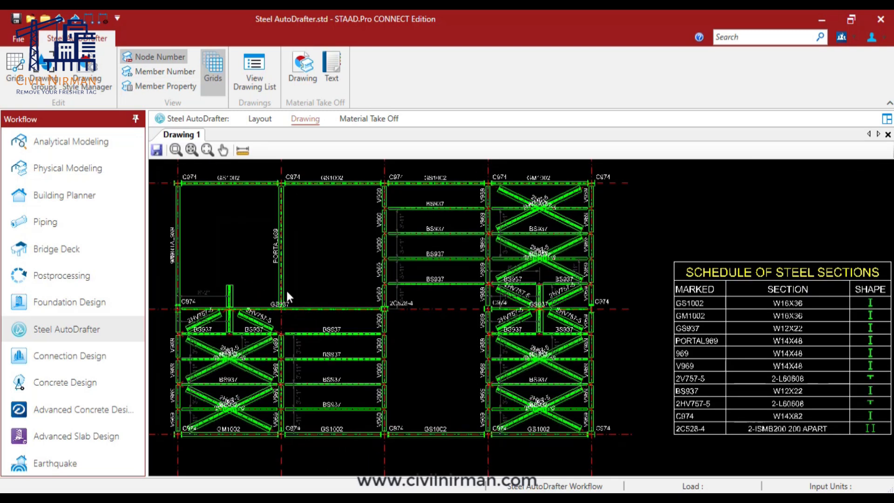
pyautogui.scroll(-3, 326, 270)
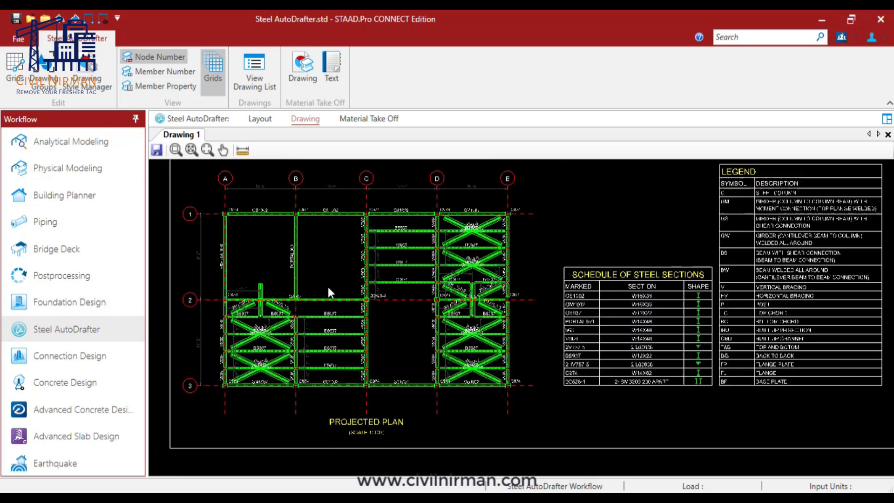
pyautogui.moveTo(397, 409); pyautogui.dragTo(209, 330, button='middle')
pyautogui.moveTo(536, 375); pyautogui.dragTo(785, 446, button='middle')
pyautogui.scroll(-2, 476, 316)
pyautogui.moveTo(355, 328)
pyautogui.mouseDown(button='middle')
pyautogui.moveTo(449, 351)
pyautogui.moveTo(448, 341)
pyautogui.mouseUp(button='middle')
pyautogui.moveTo(300, 384); pyautogui.dragTo(290, 354, button='middle')
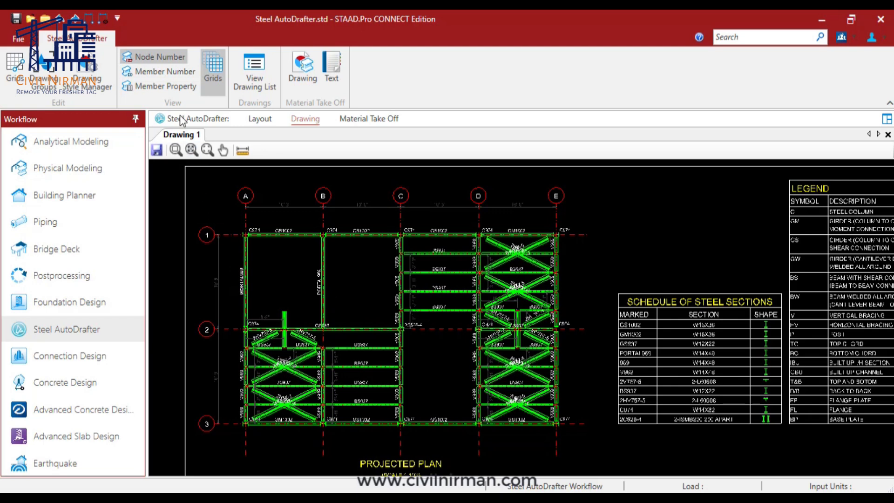
# - Return to the model layout, hide the node numbers and inspect the roof geometry from several angles
pyautogui.click(260, 120)
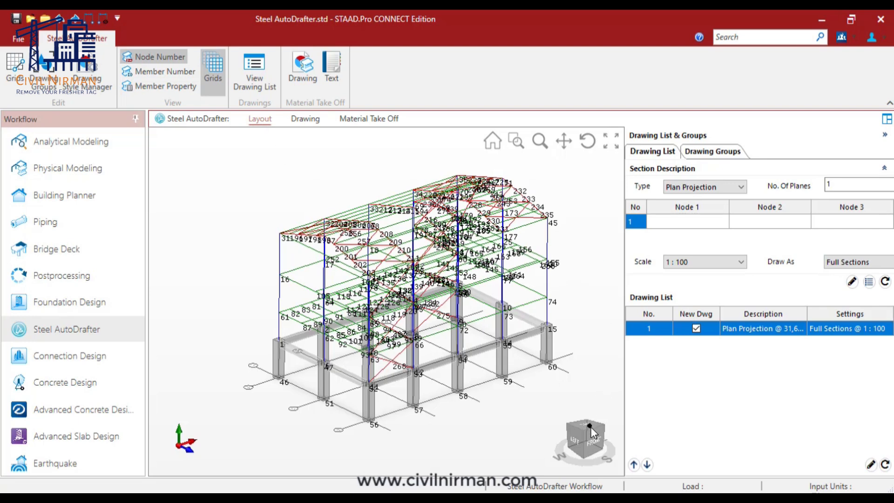
pyautogui.moveTo(575, 256); pyautogui.dragTo(550, 222, button='middle')
pyautogui.scroll(5, 550, 222)
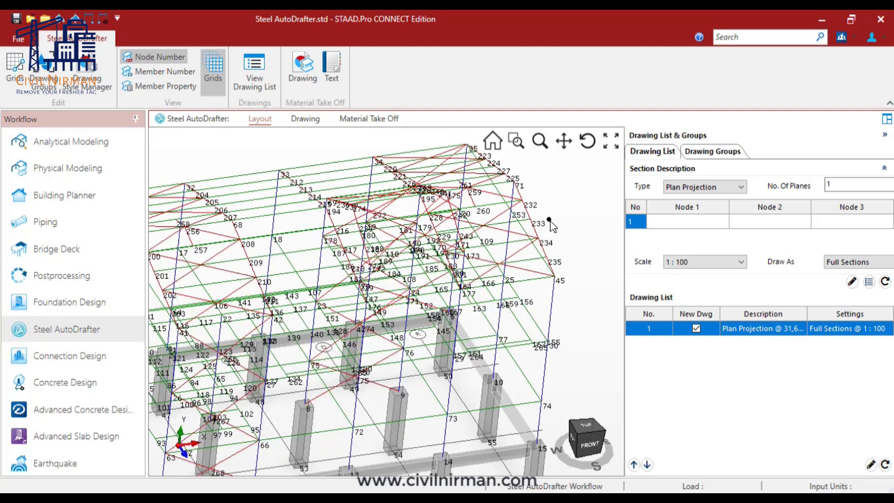
pyautogui.rightClick(581, 230)
pyautogui.click(587, 232)
pyautogui.moveTo(558, 231); pyautogui.dragTo(279, 242, button='middle')
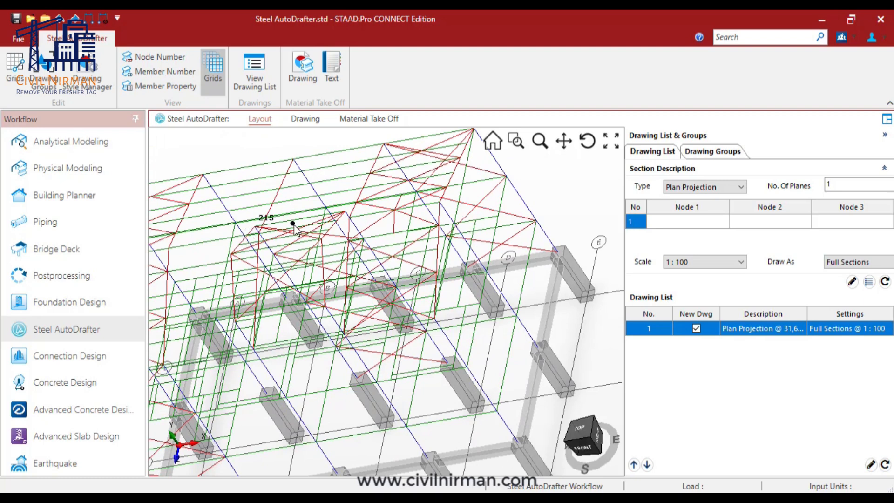
pyautogui.moveTo(355, 340); pyautogui.dragTo(408, 273, button='middle')
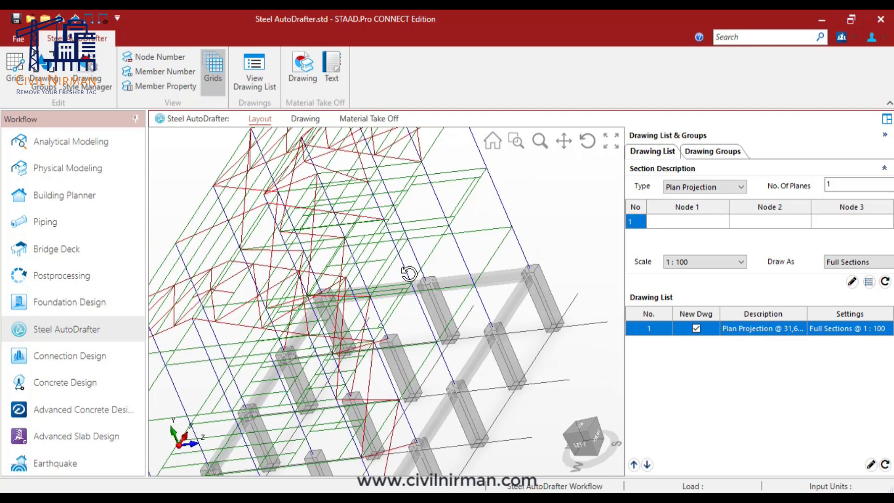
pyautogui.moveTo(186, 182); pyautogui.dragTo(231, 138, button='middle')
pyautogui.moveTo(281, 291); pyautogui.dragTo(253, 247, button='middle')
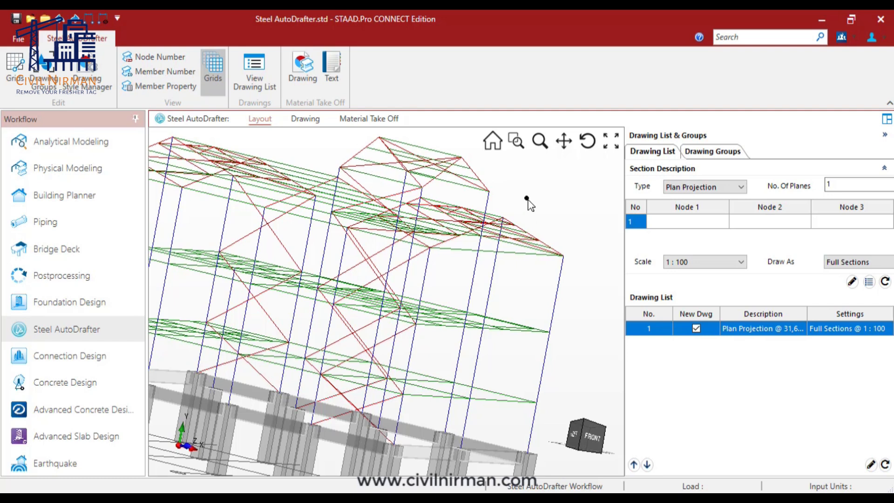
pyautogui.click(564, 141)
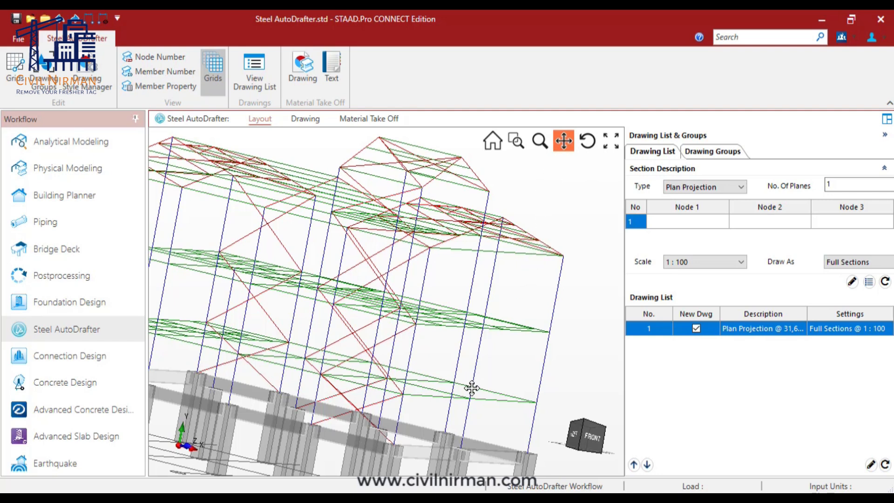
# - Set a new plan projection to 2 planes and show the node numbers on the whole structure
pyautogui.doubleClick(865, 184)
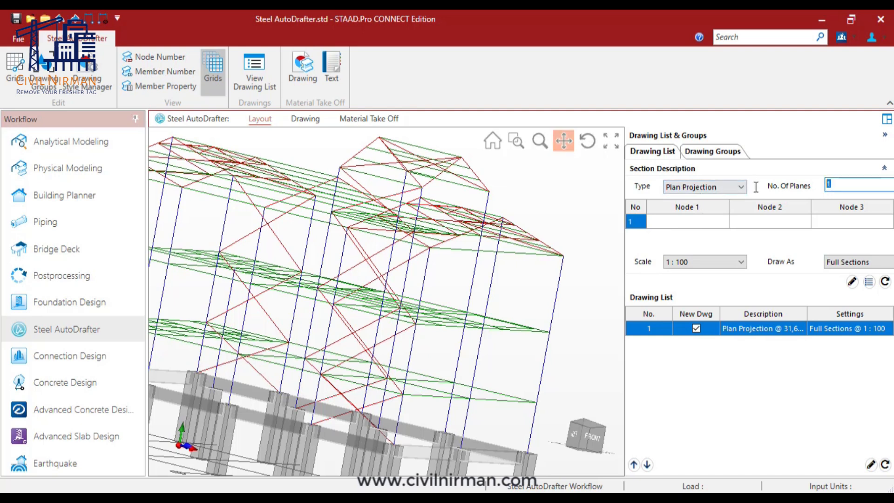
pyautogui.write('2')
pyautogui.click(680, 223)
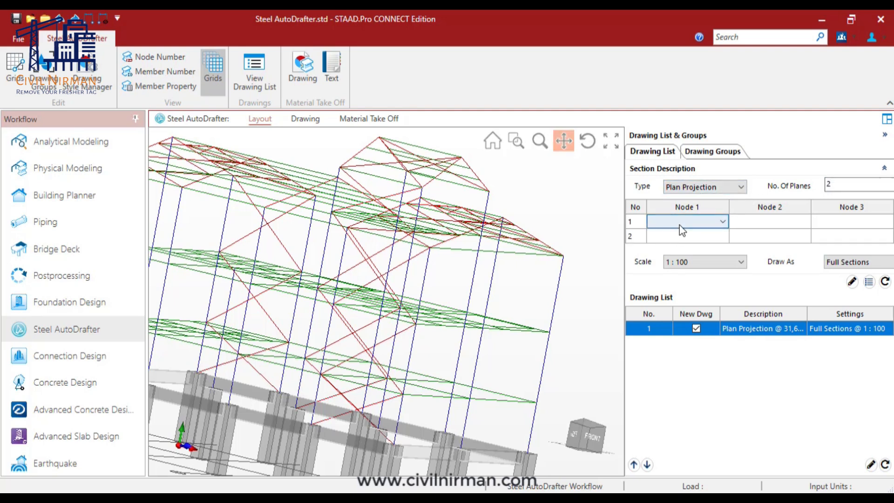
pyautogui.rightClick(550, 181)
pyautogui.click(571, 191)
pyautogui.moveTo(531, 197); pyautogui.dragTo(492, 208, button='middle')
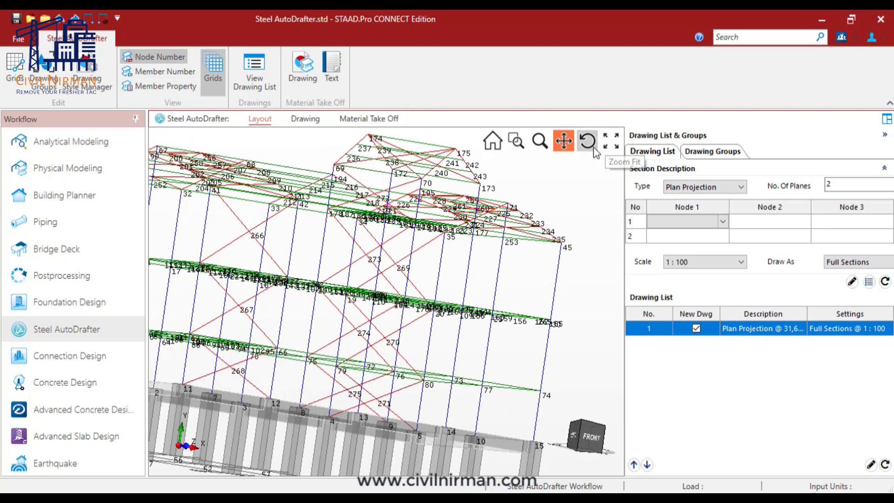
pyautogui.click(610, 140)
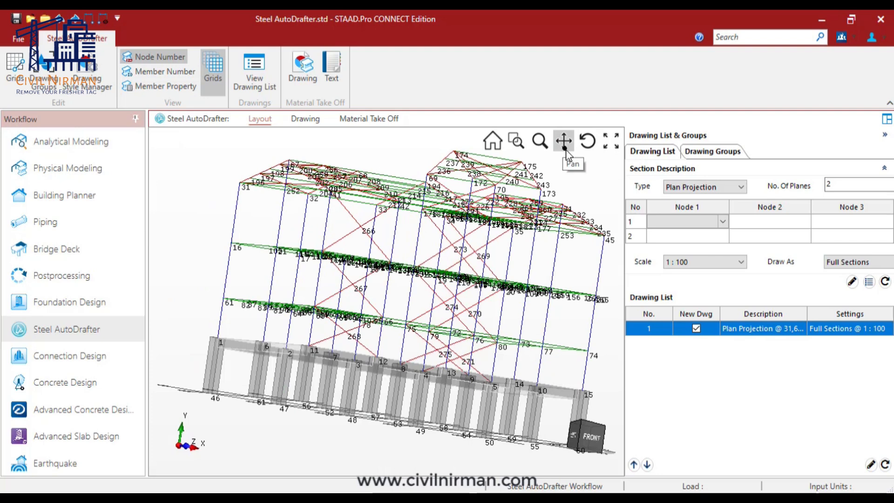
pyautogui.moveTo(585, 431); pyautogui.dragTo(591, 437)
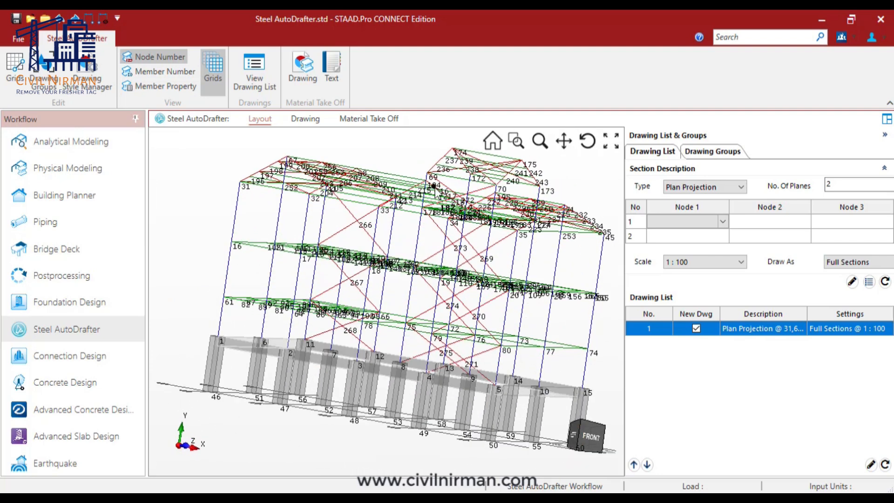
# - Define the plan projection's first plane with nodes 69, 174 and 70, and its second plane with nodes 172, 174 and 173
pyautogui.click(686, 221)
pyautogui.write('6')
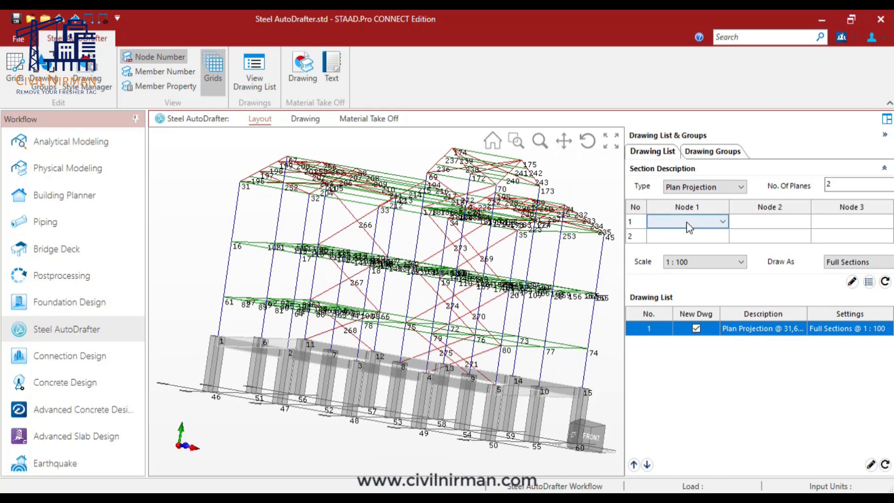
pyautogui.write('9')
pyautogui.press('Return')
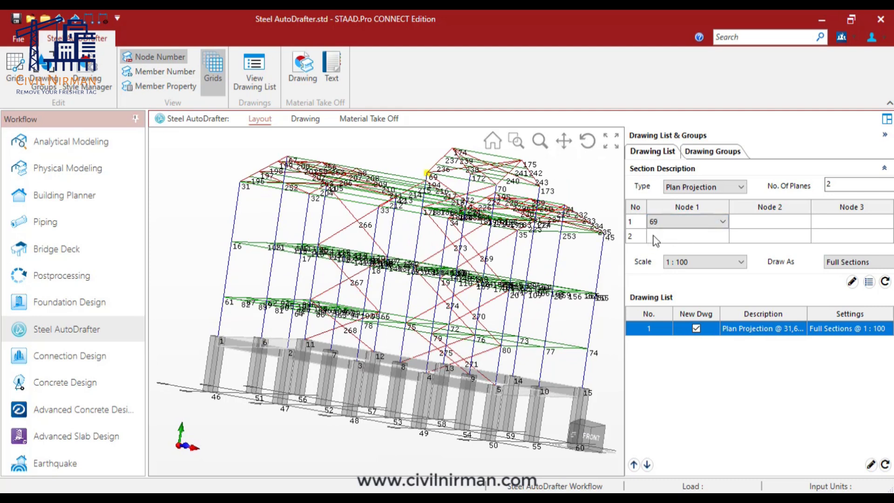
pyautogui.write('172')
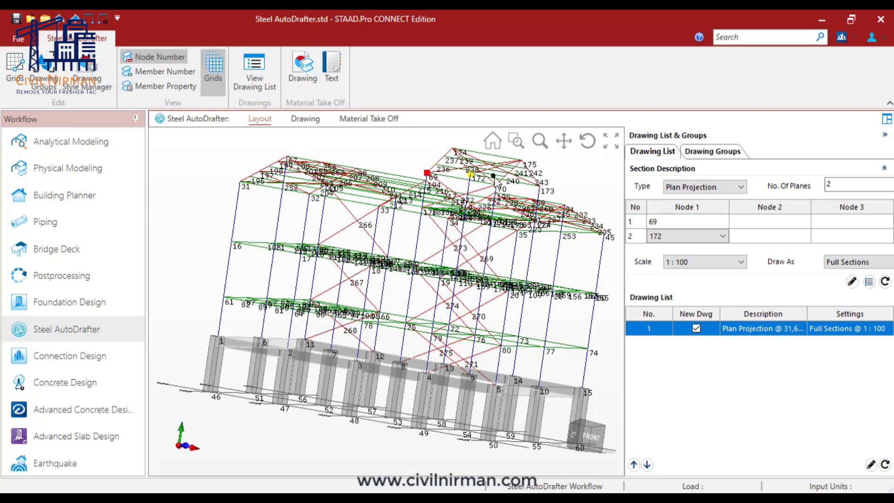
pyautogui.click(783, 221)
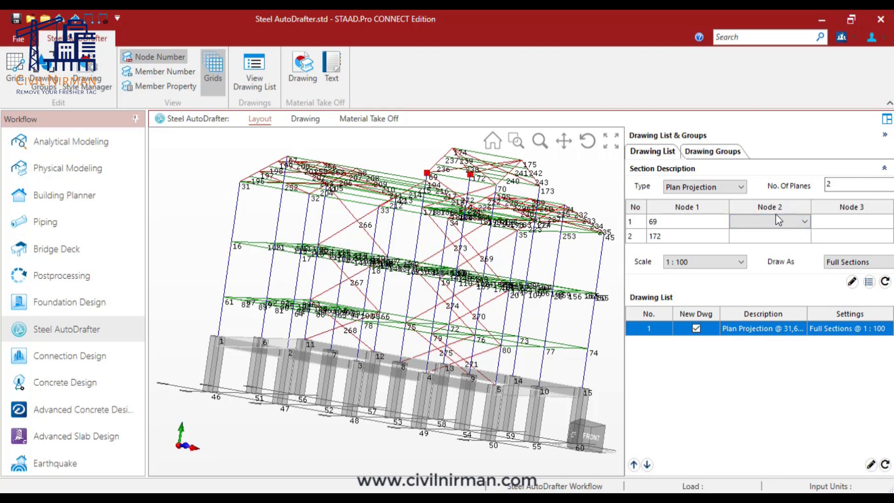
pyautogui.write('174')
pyautogui.click(759, 242)
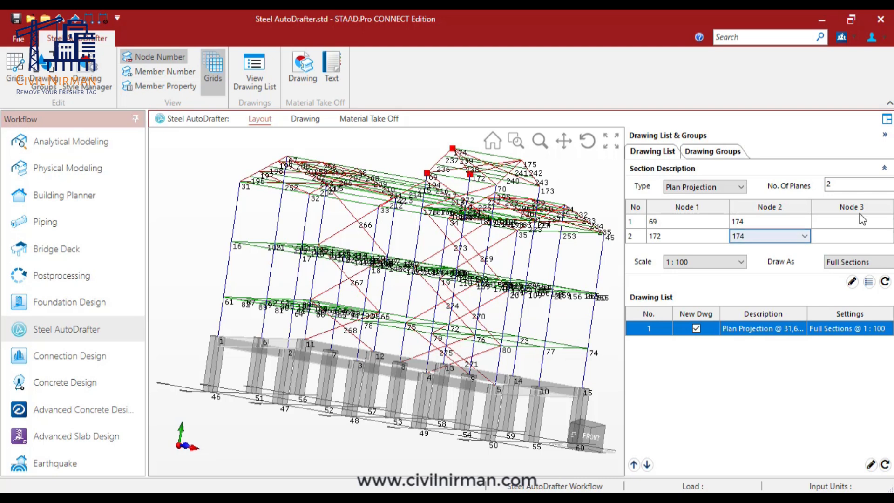
pyautogui.click(843, 218)
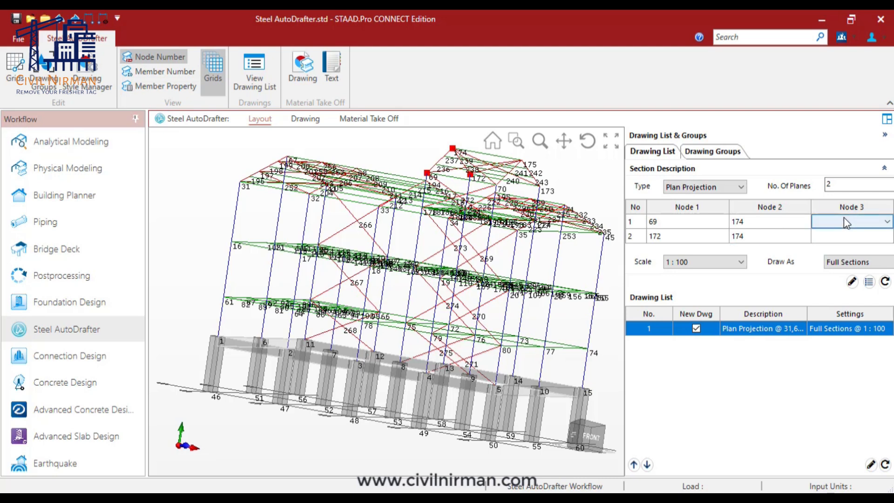
pyautogui.write('70')
pyautogui.click(821, 236)
pyautogui.write('173')
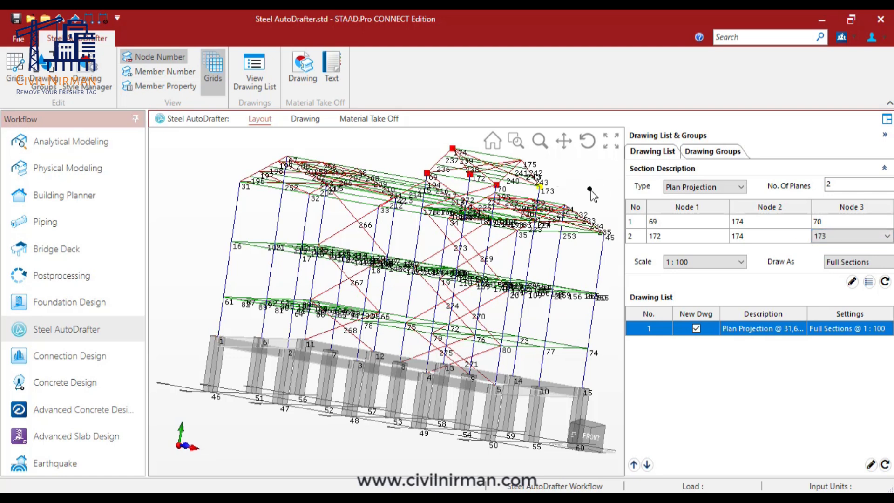
# - Add the second roof plan projection to the drawing list, then generate the drawings and inspect Drawing 2
pyautogui.click(868, 284)
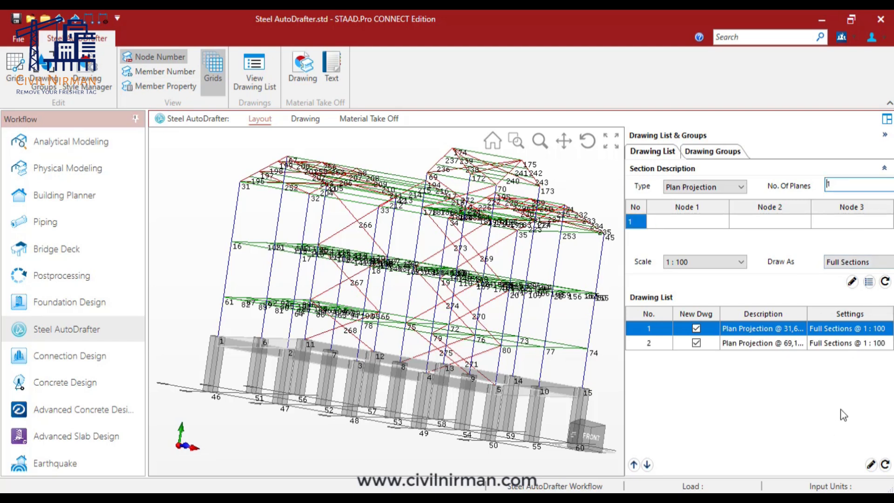
pyautogui.click(883, 464)
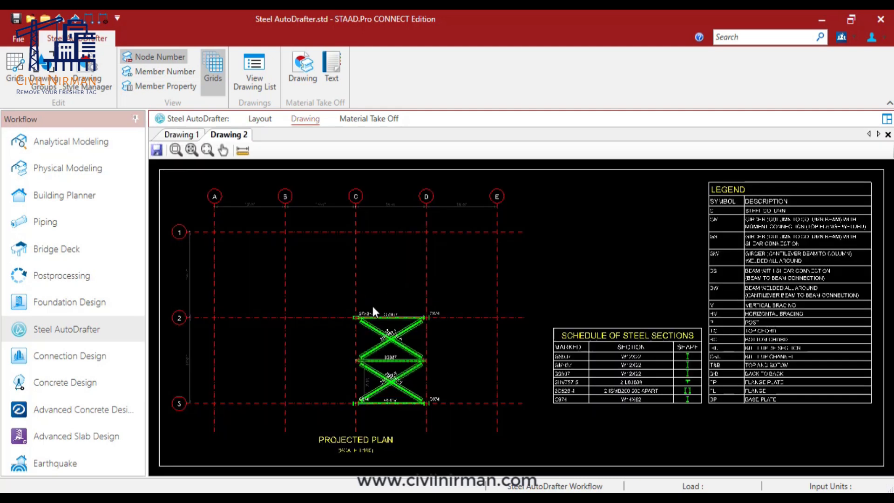
pyautogui.scroll(3, 372, 305)
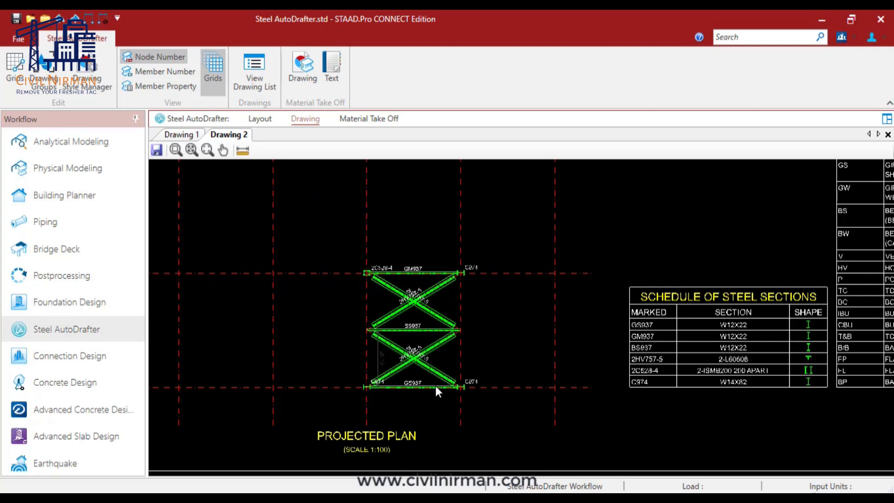
pyautogui.scroll(-1, 436, 390)
pyautogui.scroll(-1, 373, 318)
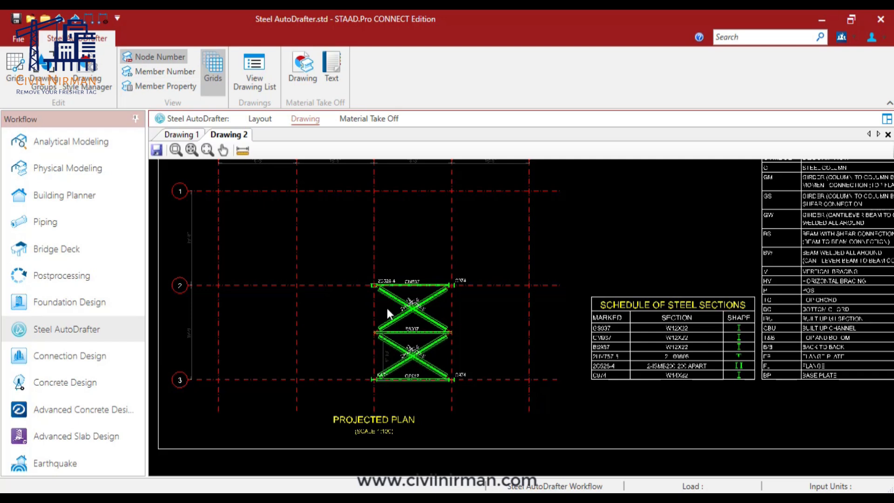
# - Return to Drawing 1 and generate the material take-off in text format
pyautogui.click(180, 135)
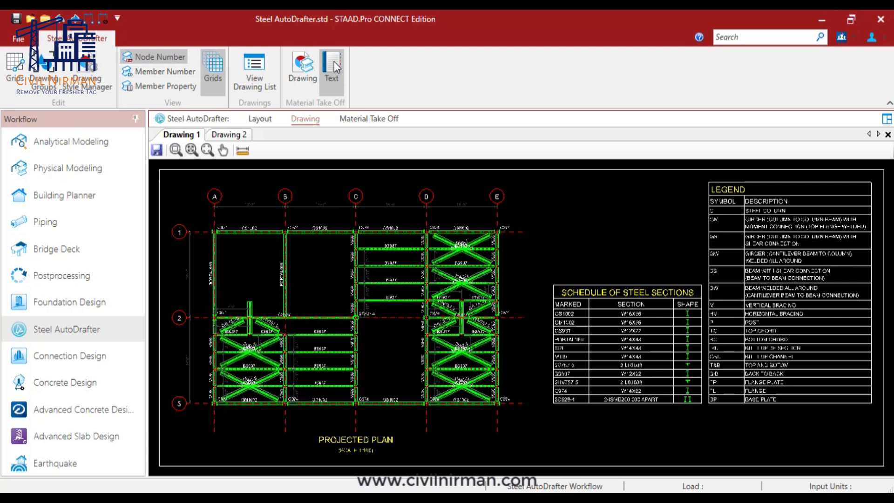
pyautogui.click(359, 126)
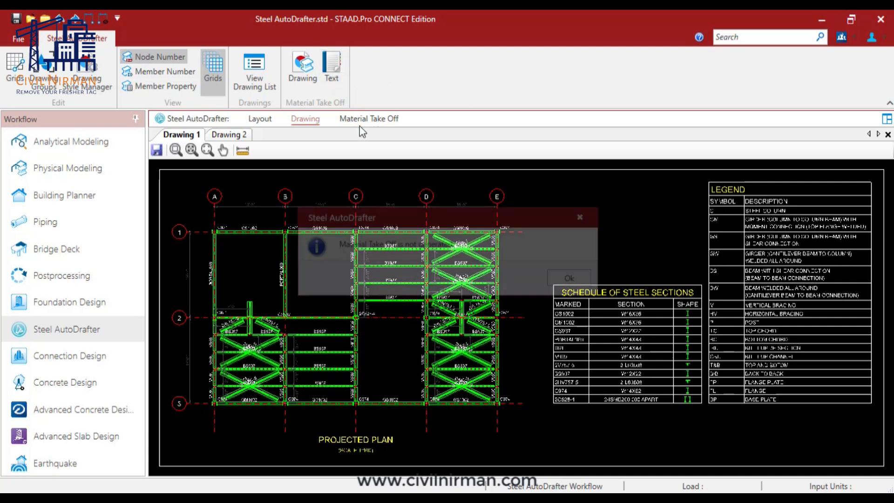
pyautogui.click(563, 280)
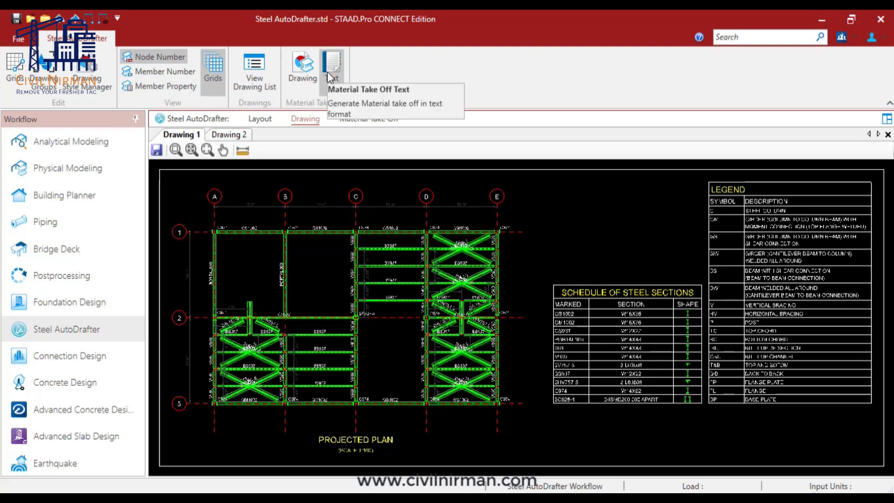
pyautogui.click(328, 72)
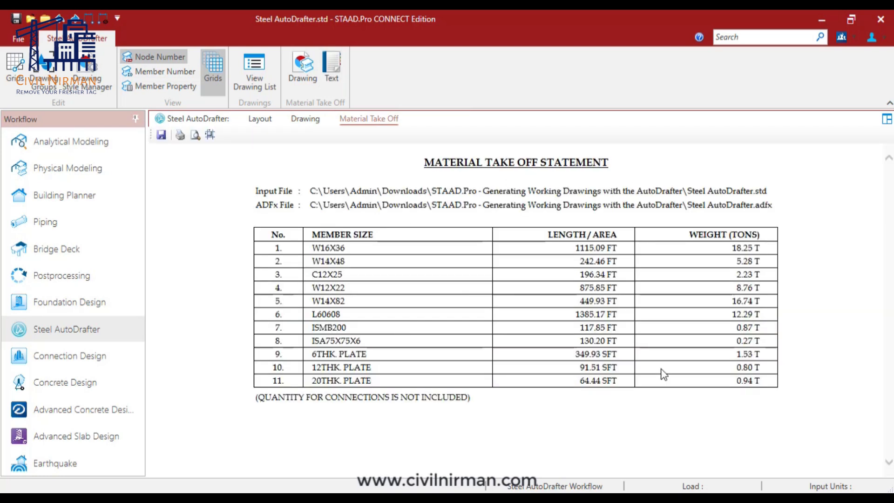
# - Review the material take-off statement alongside the model layout and Drawing 1's steel section schedule and legend
pyautogui.click(305, 119)
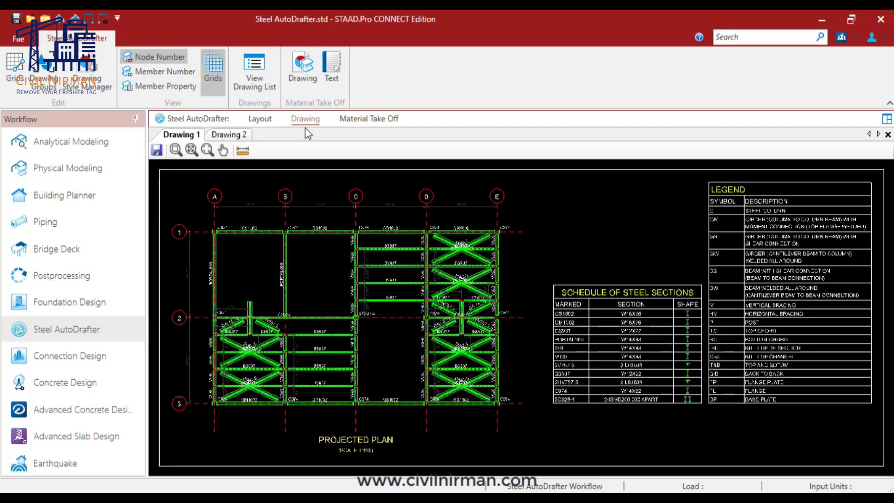
pyautogui.click(256, 120)
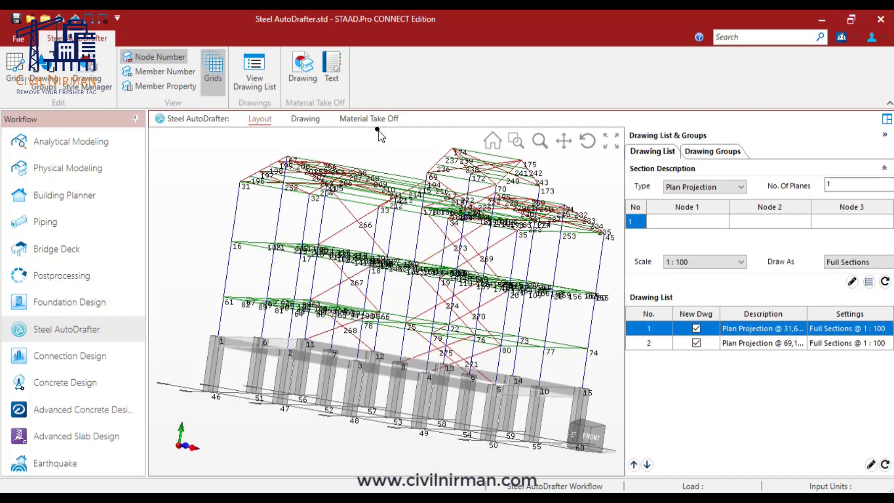
pyautogui.click(364, 120)
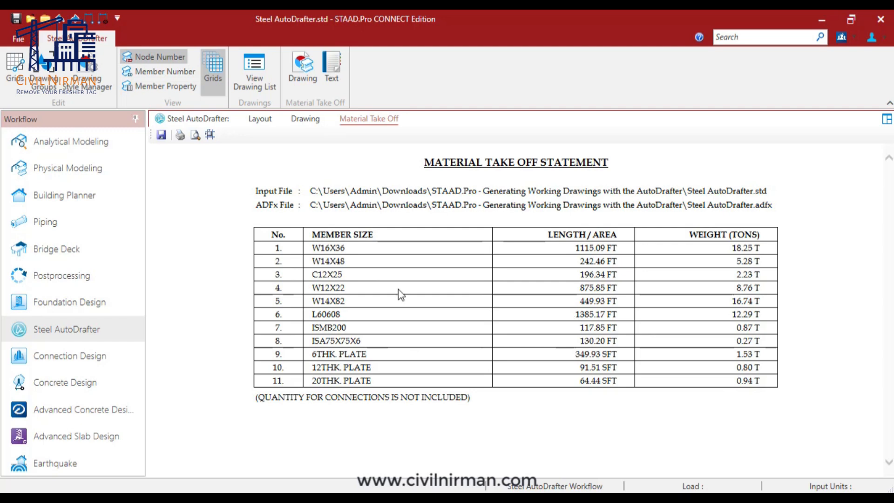
pyautogui.click(306, 118)
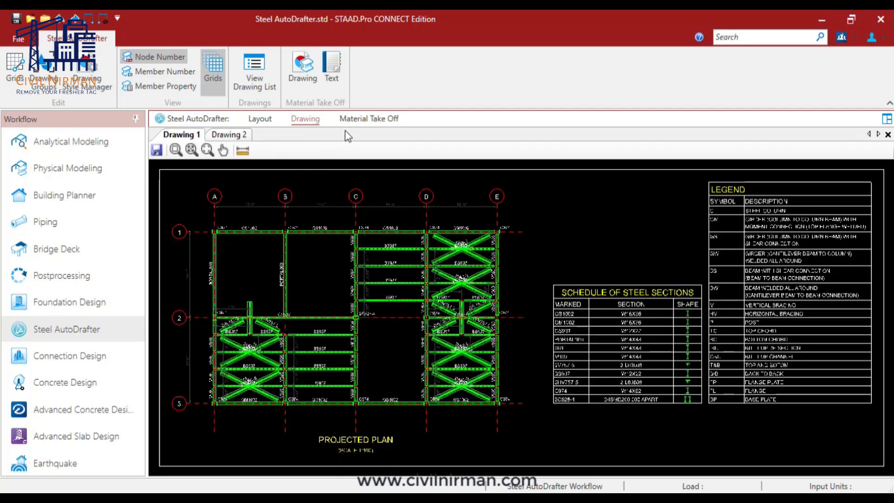
pyautogui.scroll(2, 510, 296)
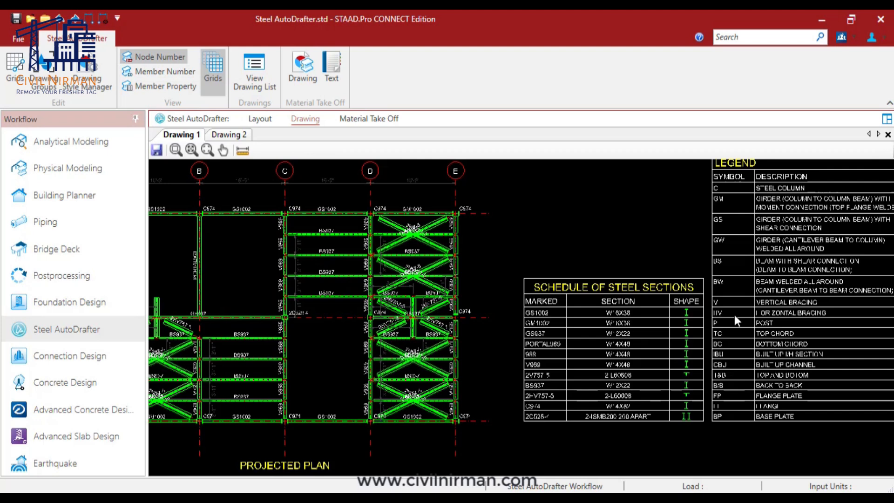
pyautogui.scroll(-3, 732, 315)
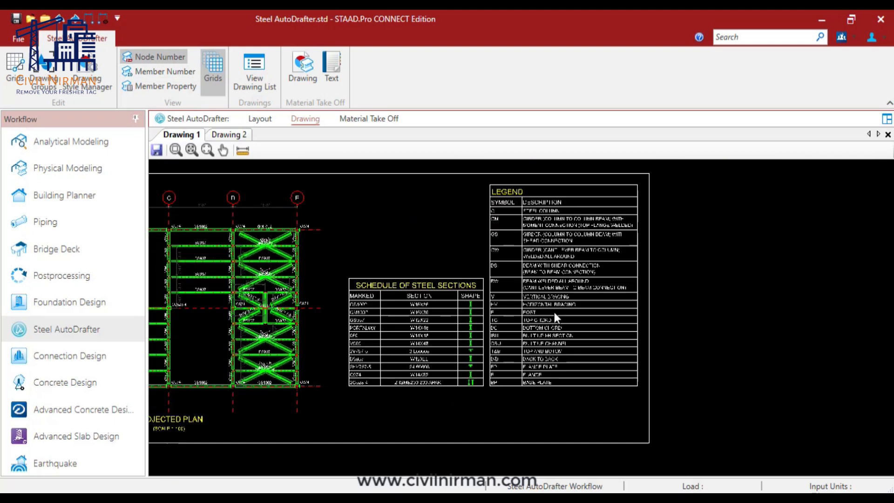
pyautogui.scroll(3, 564, 360)
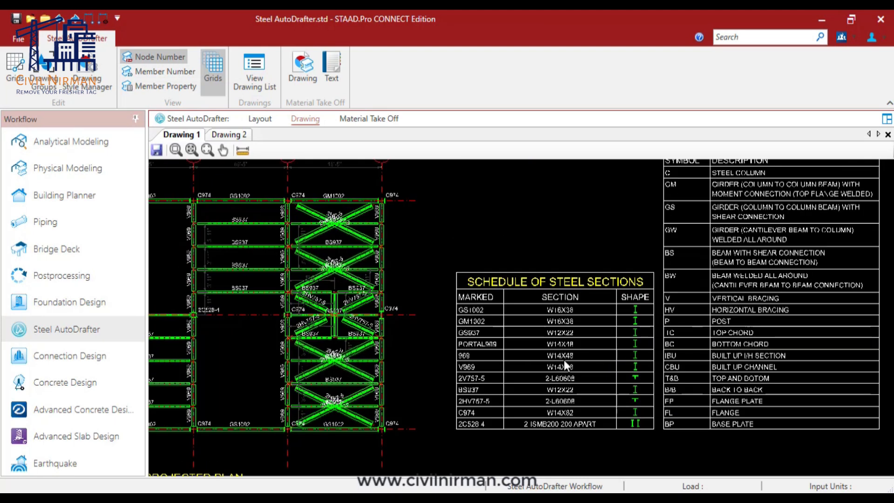
# - Generate the material take-off as a drawing and examine its table of member sizes, lengths and weights
pyautogui.scroll(-5, 601, 379)
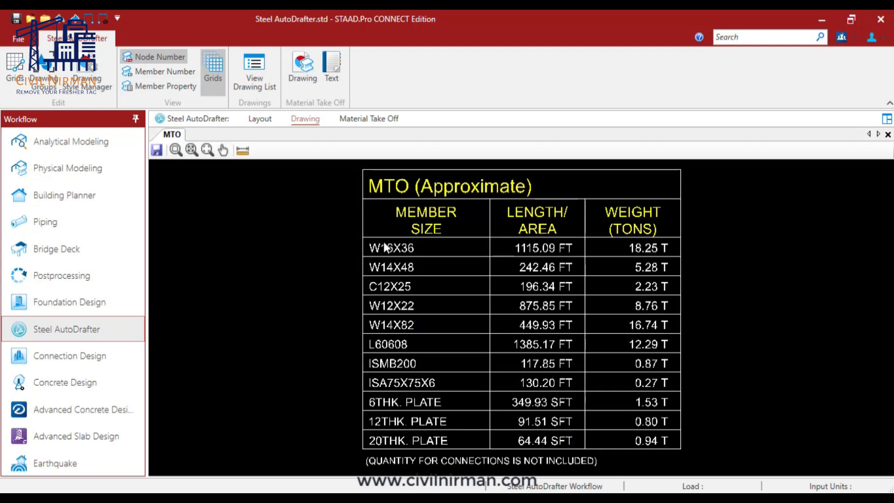
pyautogui.scroll(1, 383, 241)
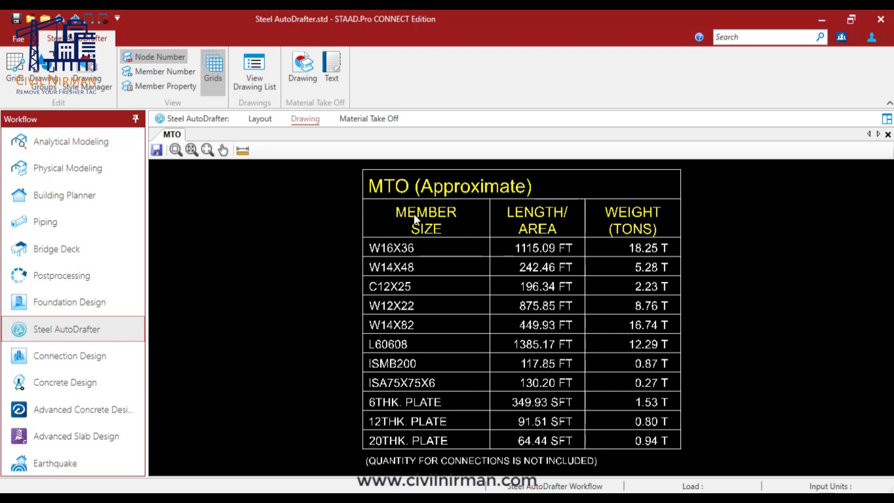
pyautogui.scroll(-1, 492, 205)
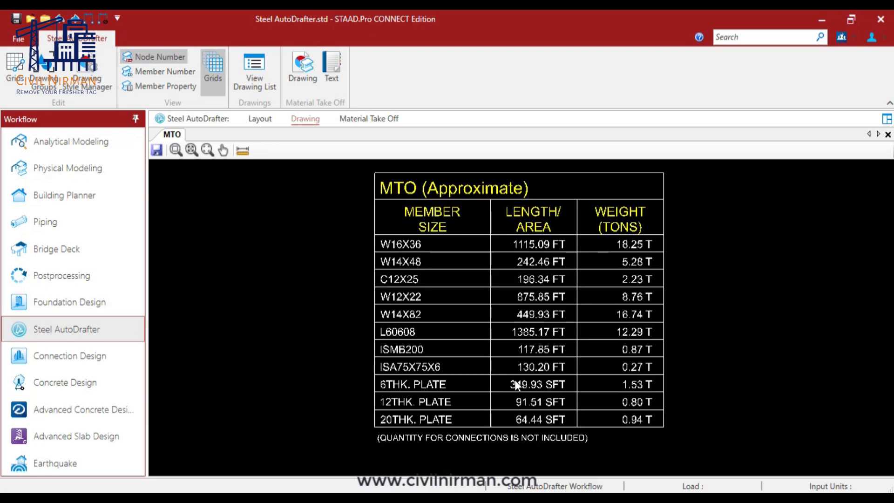